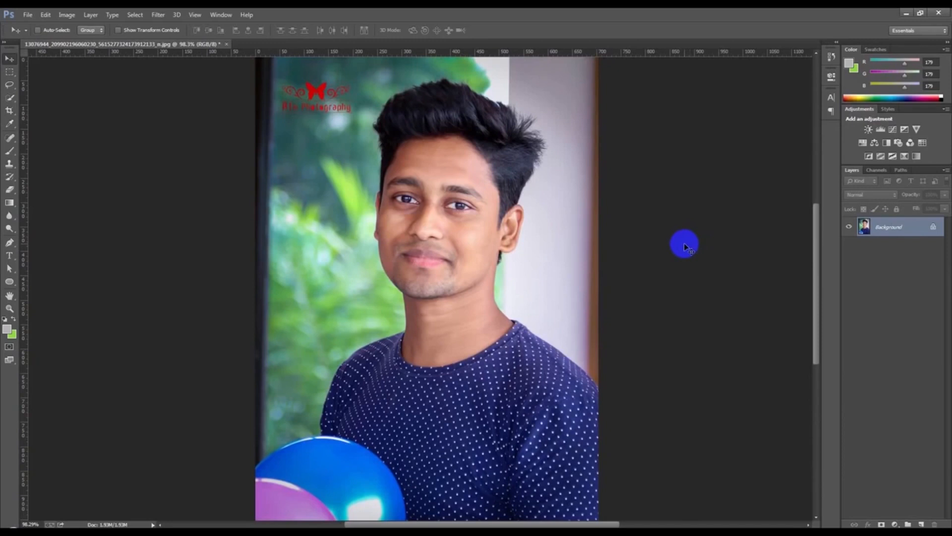
- Duplicate the Background layer of the portrait
left_click(409, 245)
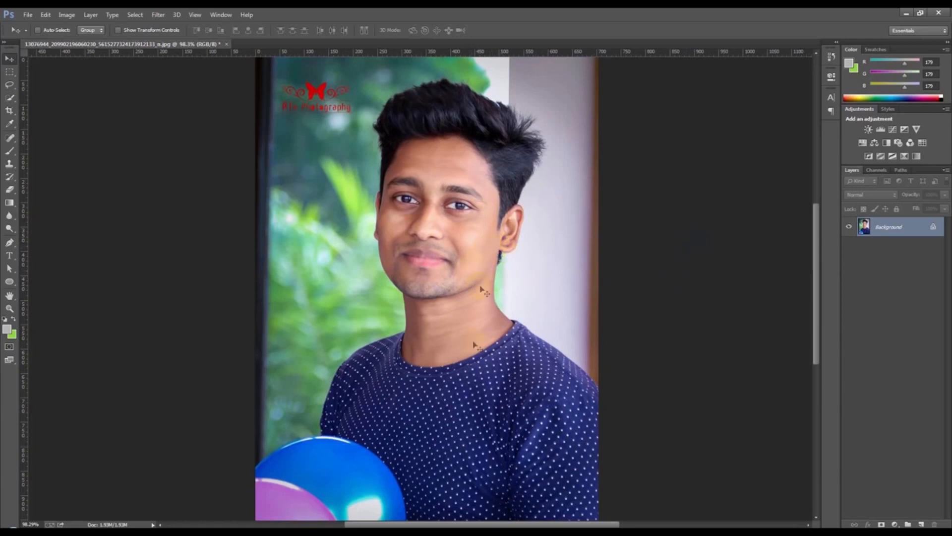
right_click(891, 228)
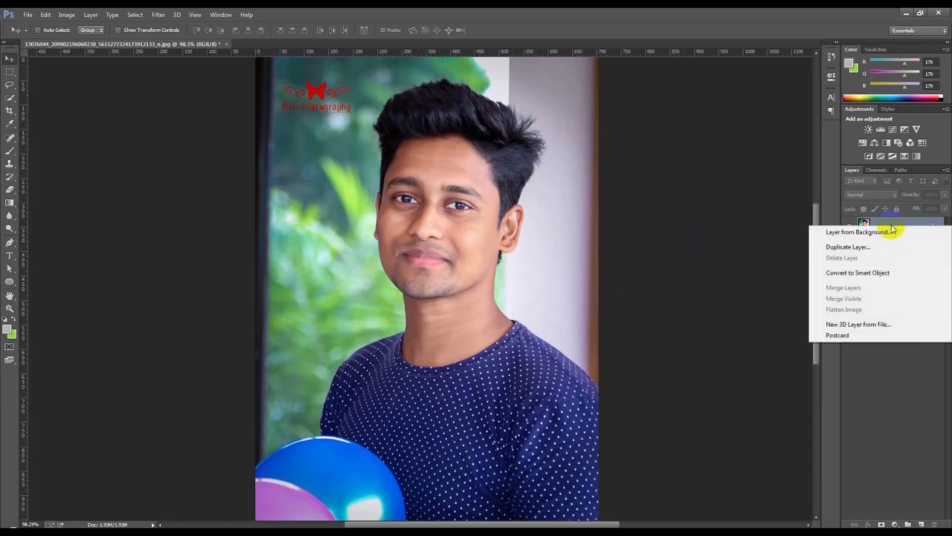
left_click(849, 247)
left_click(565, 173)
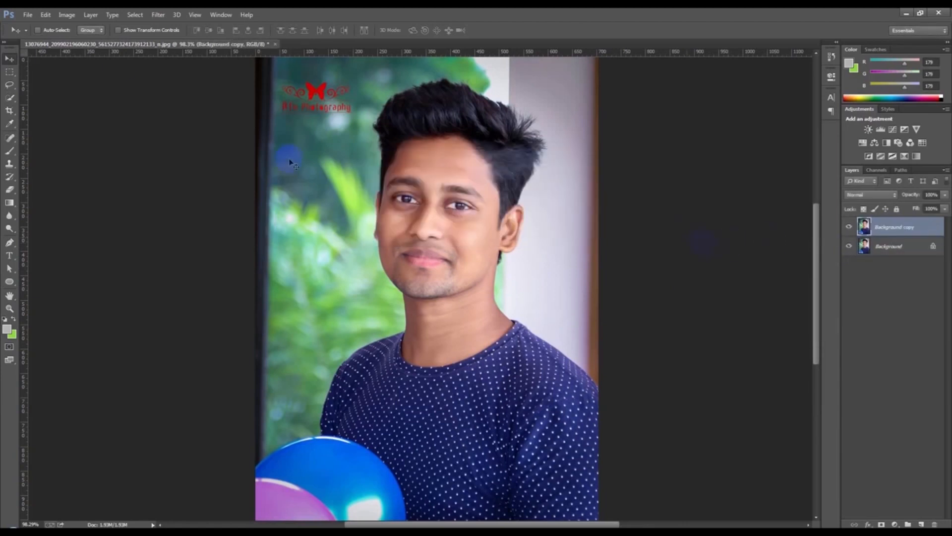
- Sharpen the duplicate layer with Unsharp Mask, using a lower amount with a radius of 3.0 pixels and threshold 0
left_click(158, 15)
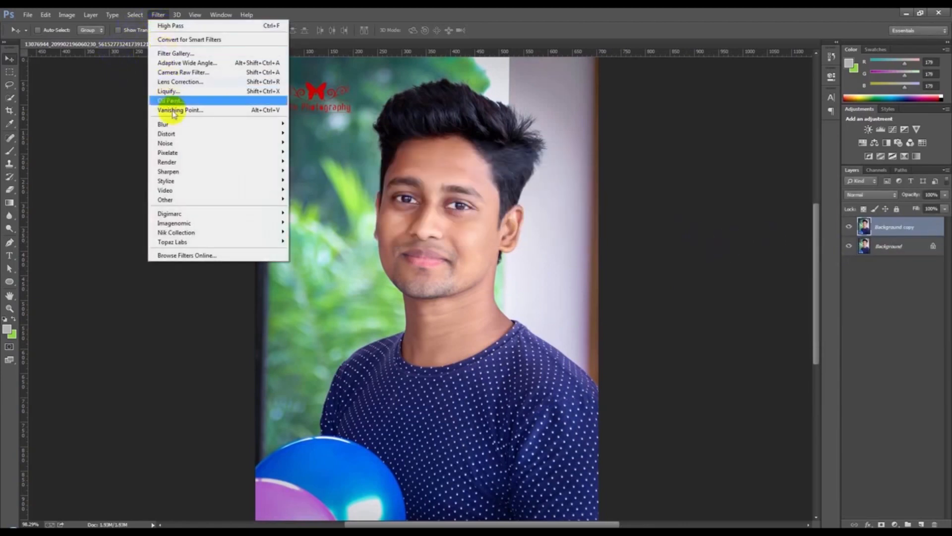
mouse_move(213, 171)
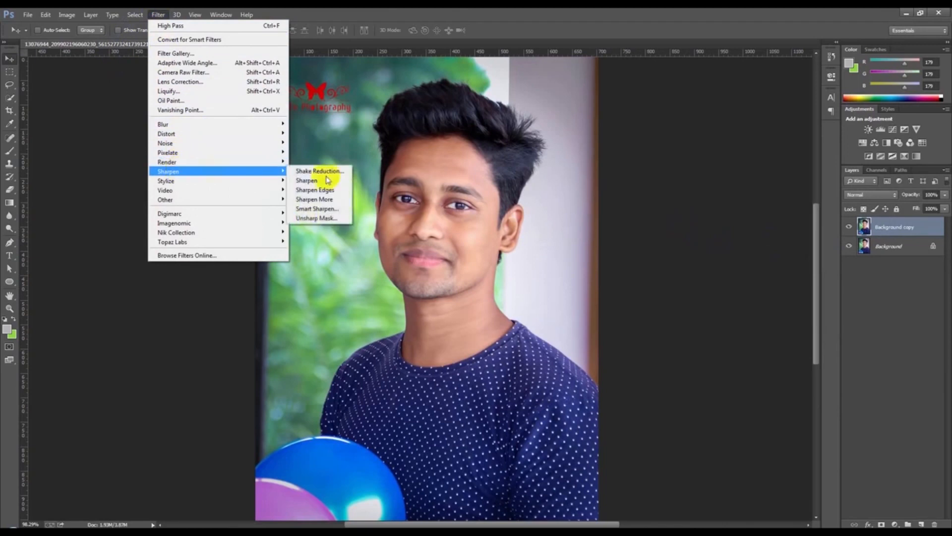
left_click(326, 218)
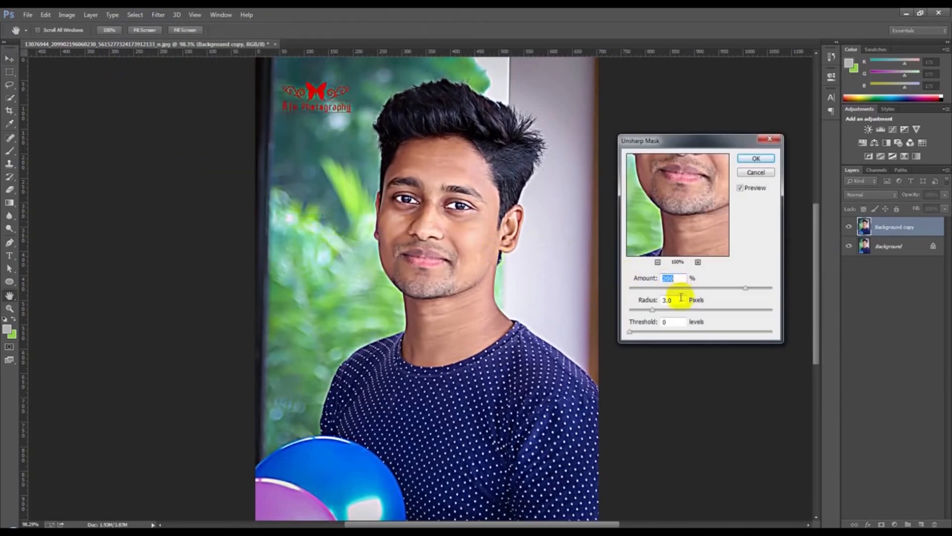
left_click_drag(745, 288, 726, 289)
left_click(754, 159)
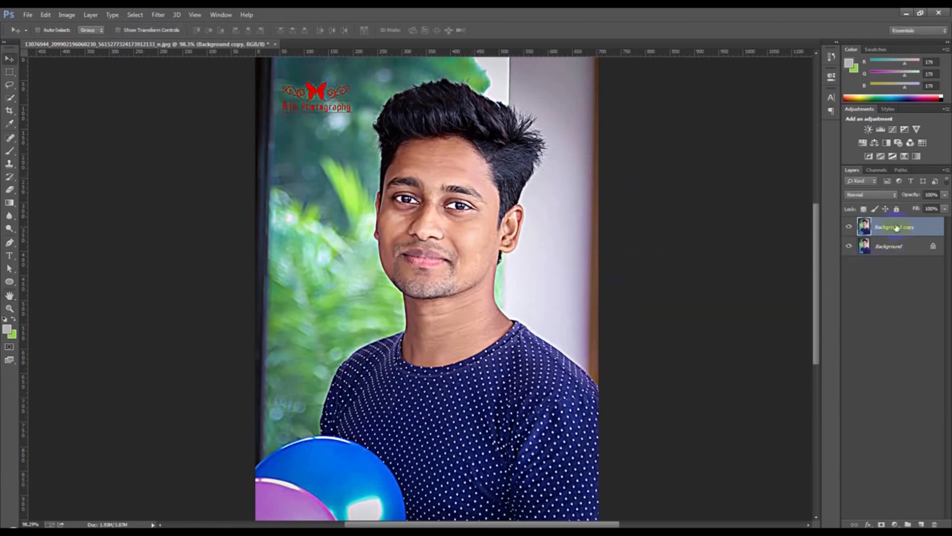
- Duplicate the sharpened layer and set the new copy's blend mode to Overlay
key("ctrl+j")
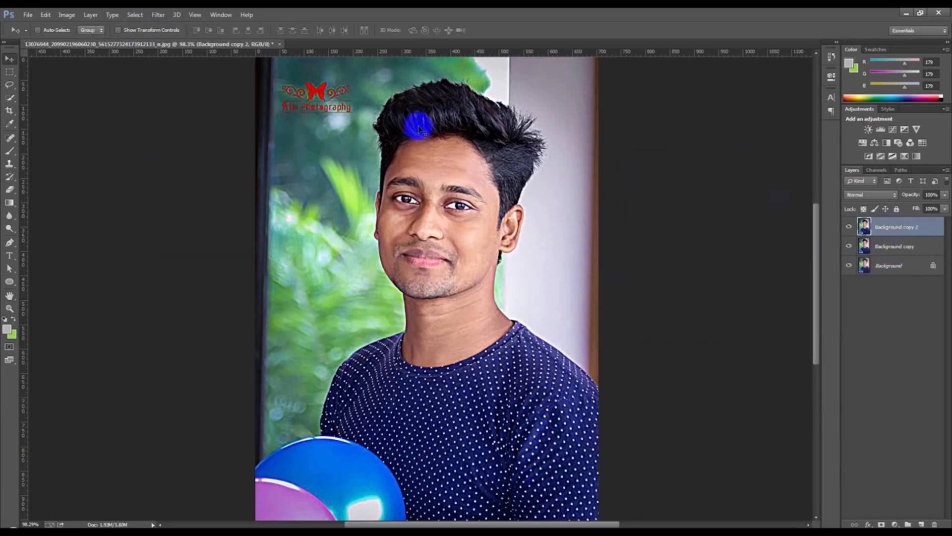
left_click(864, 195)
left_click(854, 324)
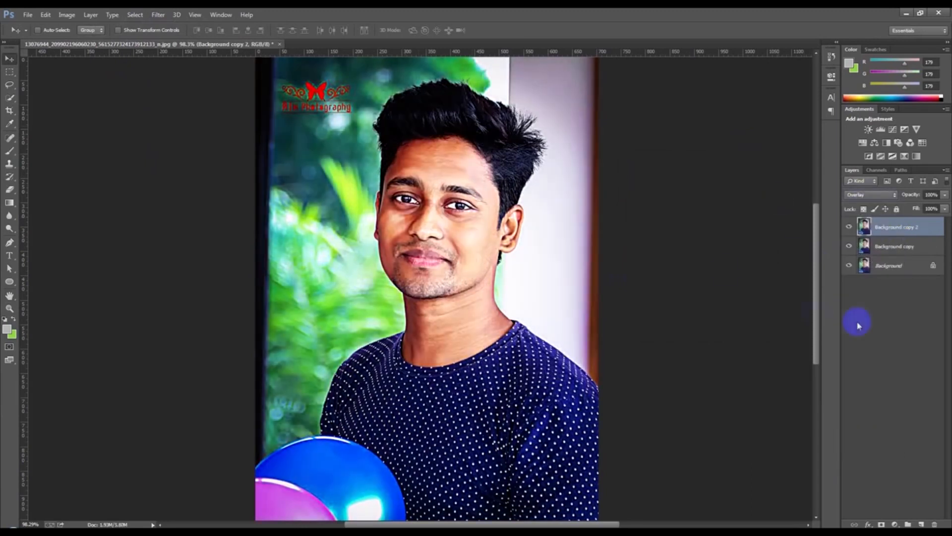
left_click(867, 195)
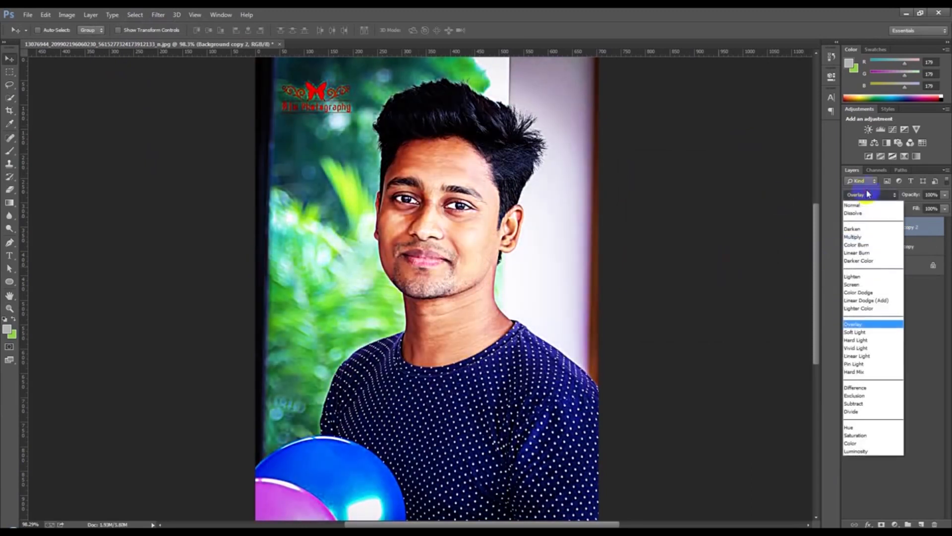
left_click(865, 324)
- Apply a High Pass filter with a slightly reduced radius to the Overlay layer and merge it with the sharpened copy
left_click(157, 14)
mouse_move(233, 199)
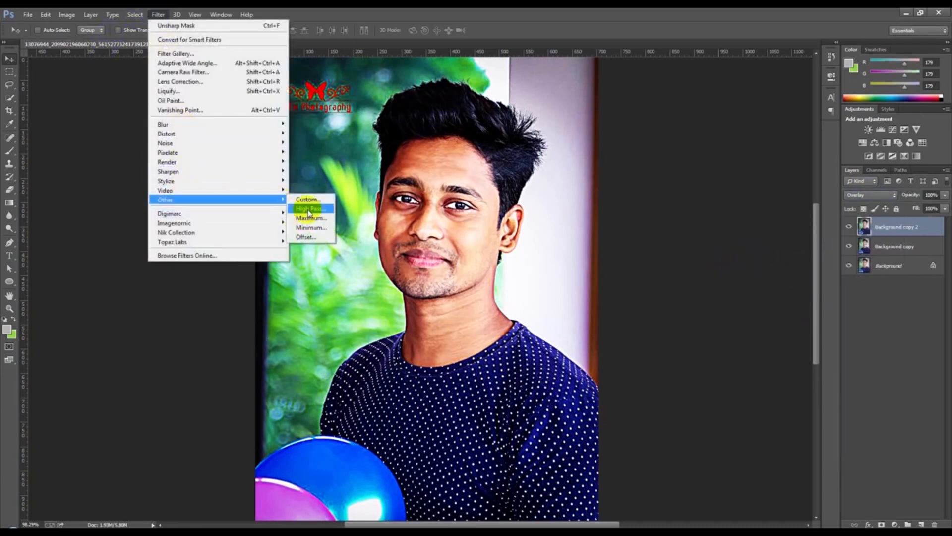
left_click(302, 209)
mouse_move(596, 280)
left_mouse_down()
mouse_move(605, 282)
mouse_move(582, 283)
left_mouse_up()
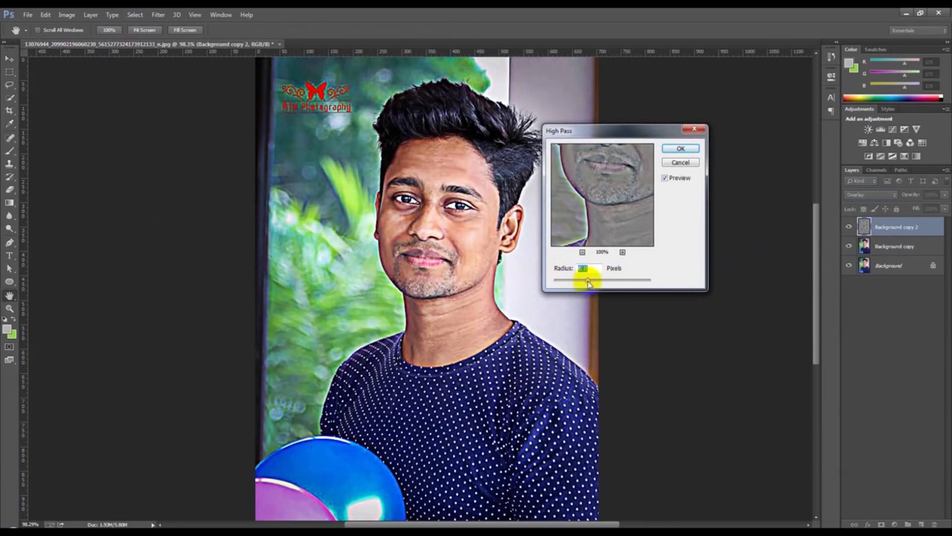
left_click(680, 149)
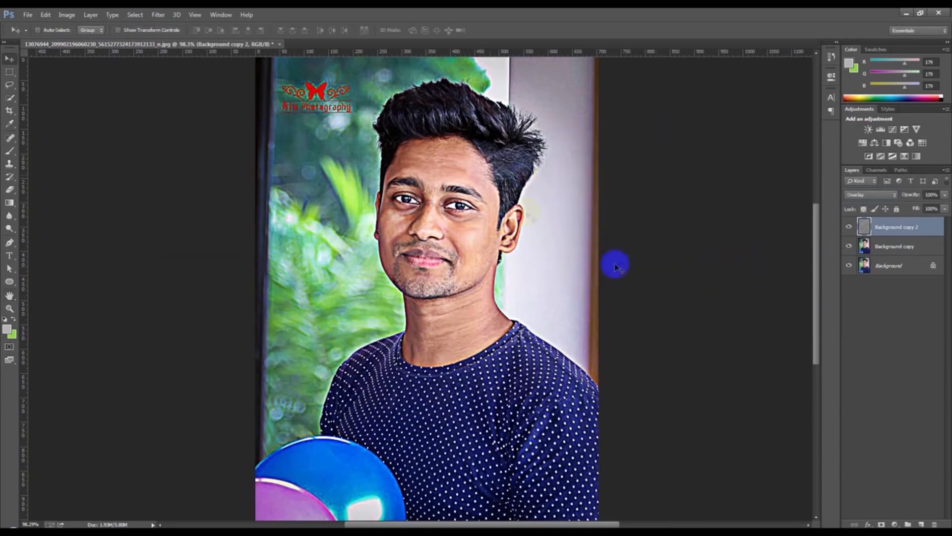
left_click(877, 251, "shift")
key("ctrl+e")
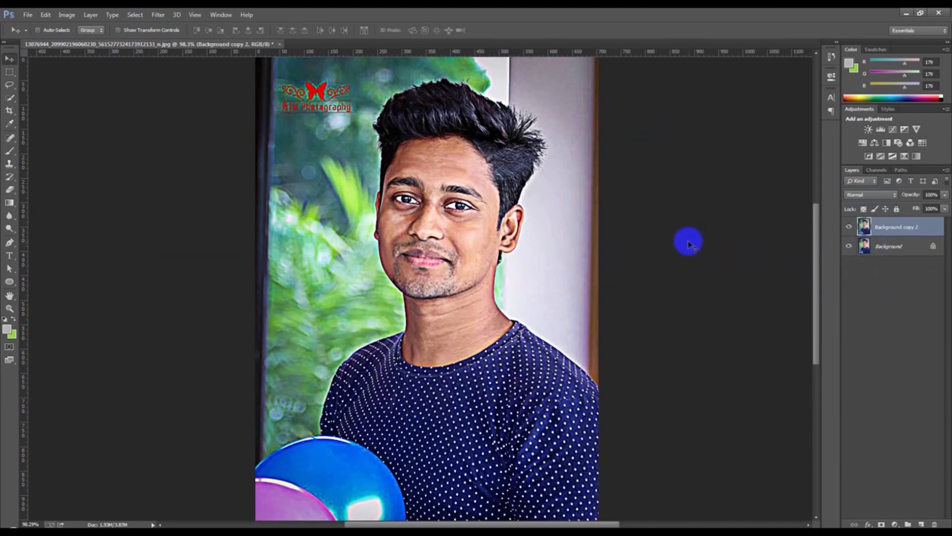
- Smooth the upper forehead skin with the Smudge tool at 50% strength
scroll(447, 251, "up", 10)
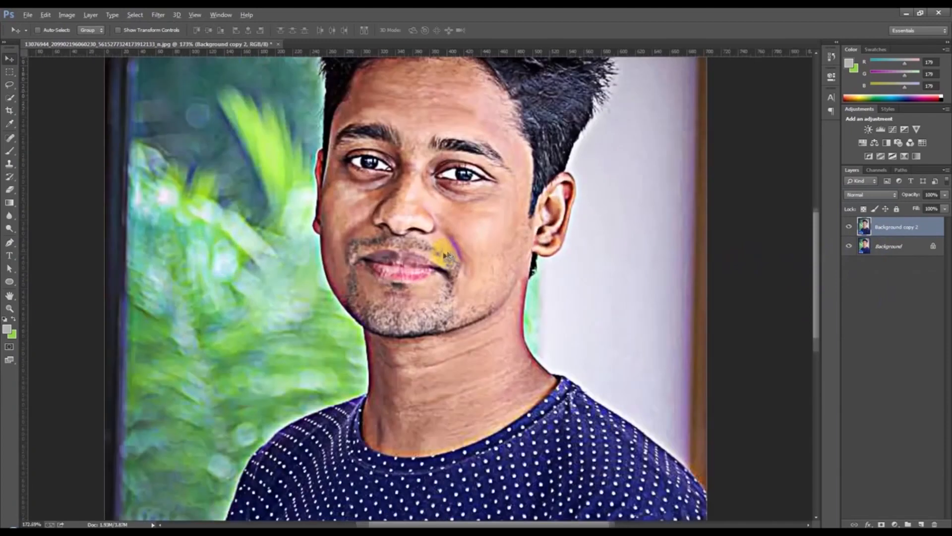
scroll(447, 285, "up", 5)
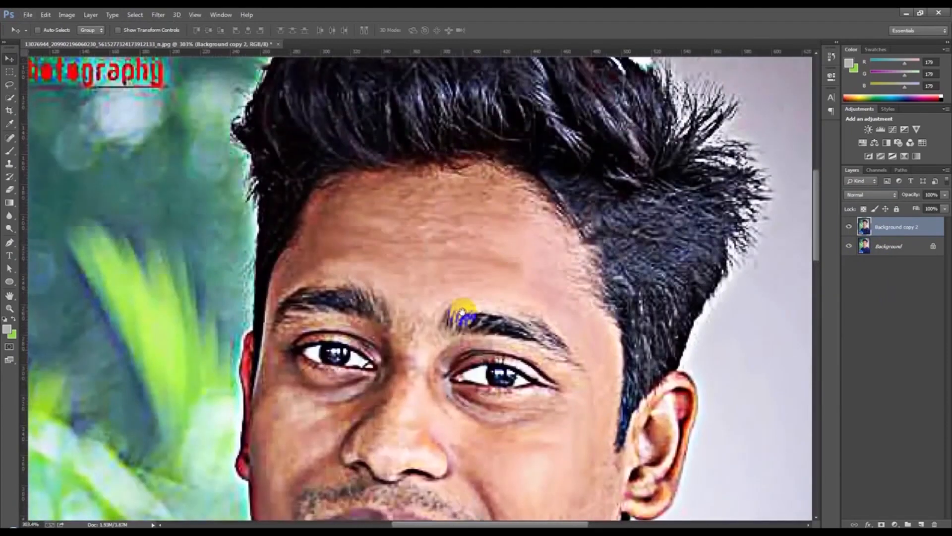
left_click(8, 216)
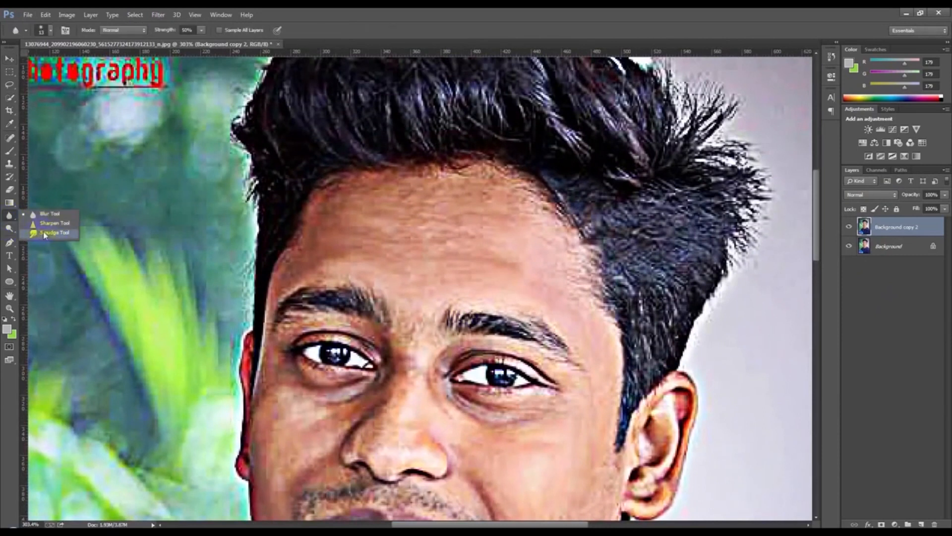
left_click(54, 233)
right_click(410, 230)
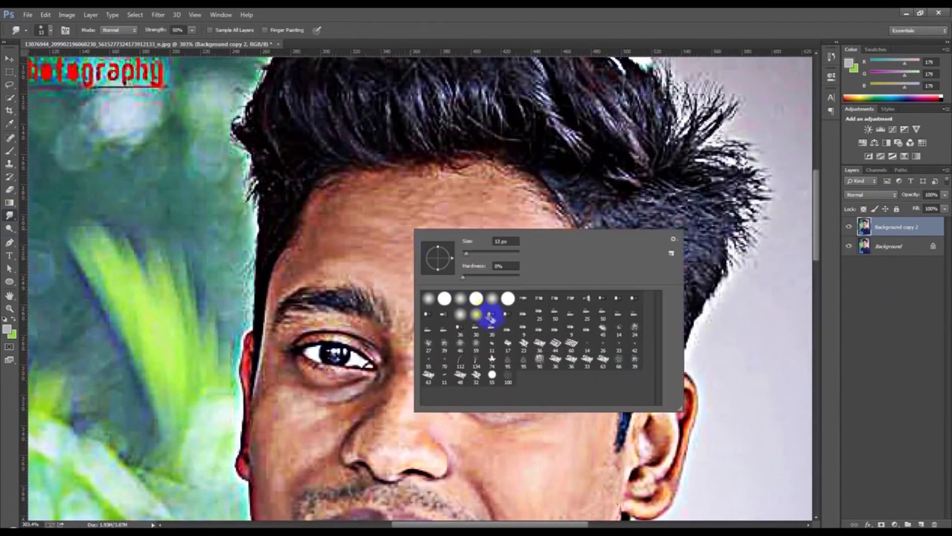
left_click(376, 202)
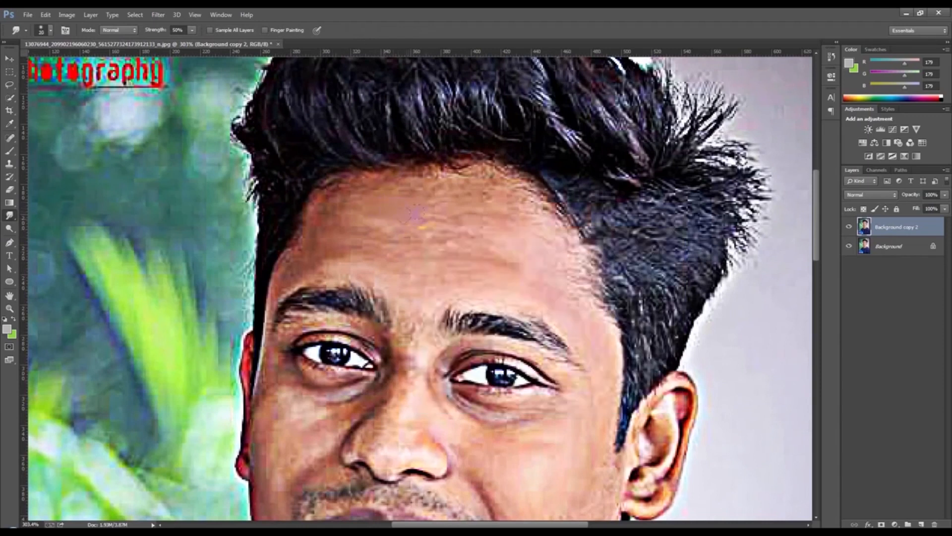
left_click_drag(397, 217, 438, 224)
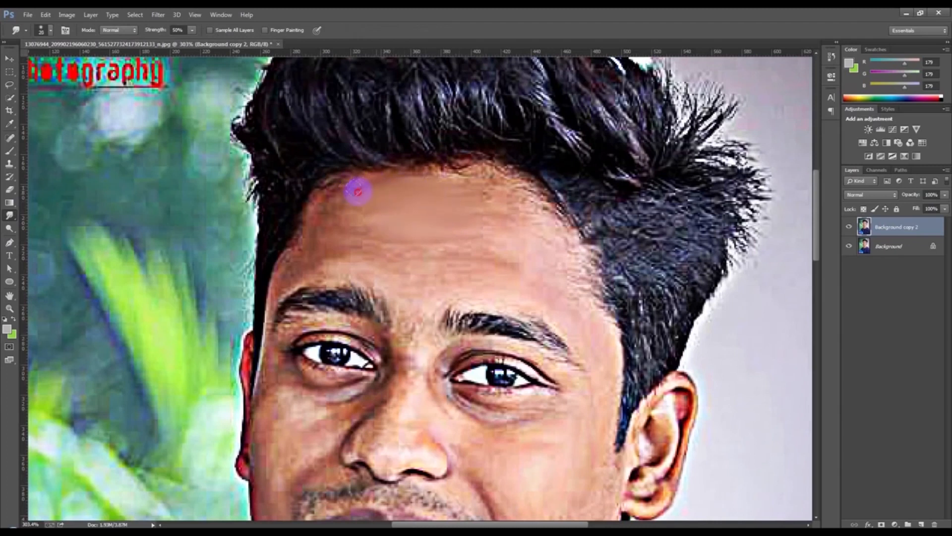
mouse_move(342, 192)
left_mouse_down()
mouse_move(323, 216)
mouse_move(372, 208)
left_mouse_up()
- Set the smudge strength to 10% and smooth the rest of the forehead and the cheek beside the visible ear
double_click(178, 30)
type("10")
key("Return")
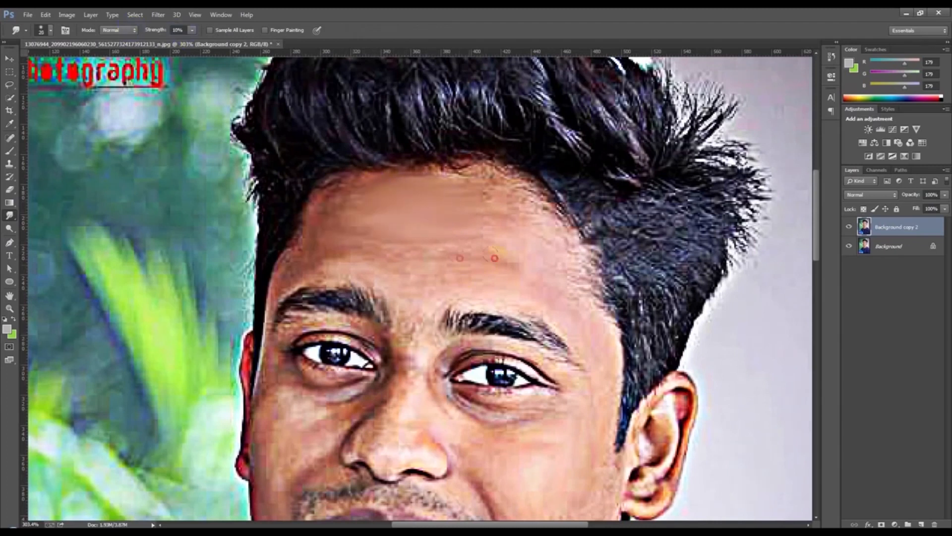
mouse_move(323, 228)
left_mouse_down()
mouse_move(375, 190)
mouse_move(371, 206)
mouse_move(431, 177)
mouse_move(504, 231)
mouse_move(548, 221)
mouse_move(504, 216)
mouse_move(572, 232)
left_mouse_up()
scroll(590, 238, "down", 3)
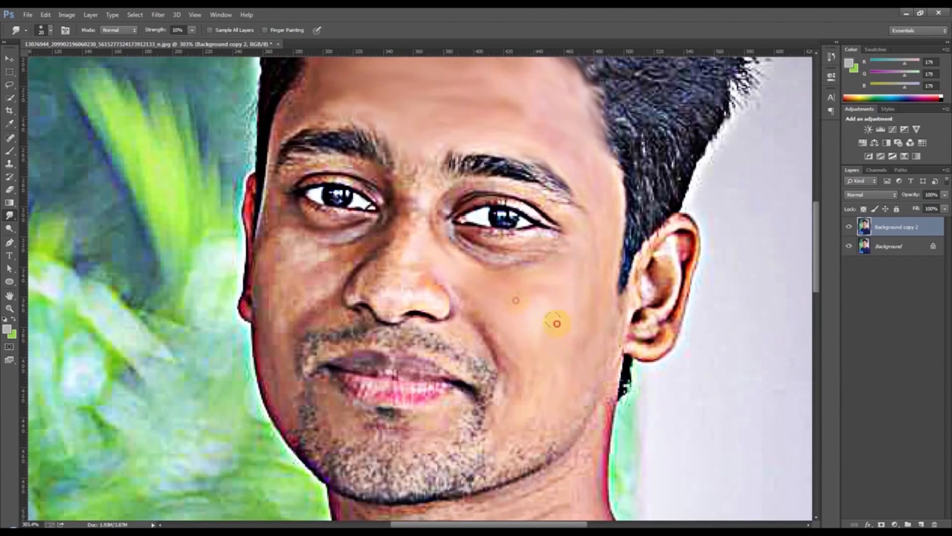
left_click_drag(557, 323, 552, 256)
mouse_move(561, 355)
left_mouse_down()
mouse_move(601, 310)
mouse_move(623, 164)
left_mouse_up()
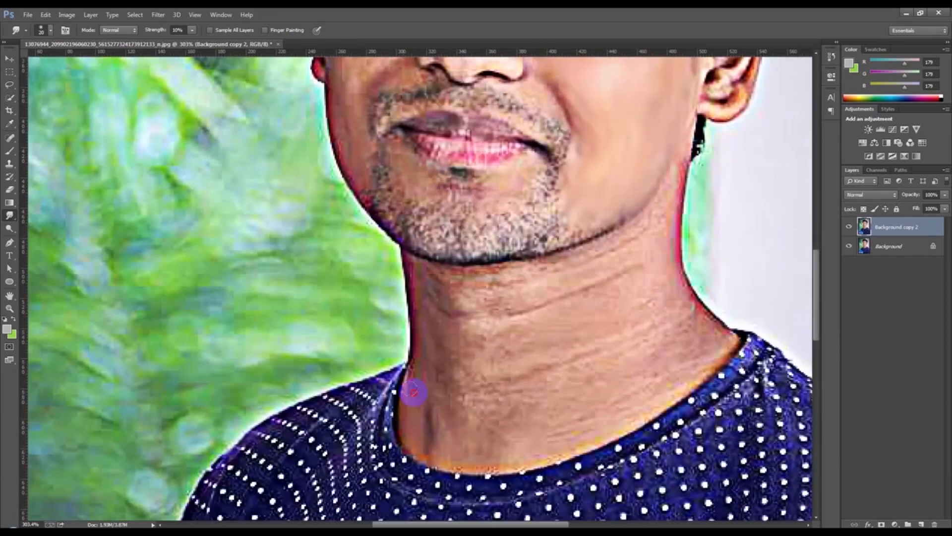
- Smudge the skin of the neck and the area under the jaw until the creases are smooth
mouse_move(442, 457)
left_mouse_down()
mouse_move(500, 466)
mouse_move(664, 395)
mouse_move(665, 166)
mouse_move(558, 267)
mouse_move(426, 285)
mouse_move(463, 298)
mouse_move(643, 288)
mouse_move(669, 259)
mouse_move(479, 349)
mouse_move(566, 422)
mouse_move(697, 342)
left_mouse_up()
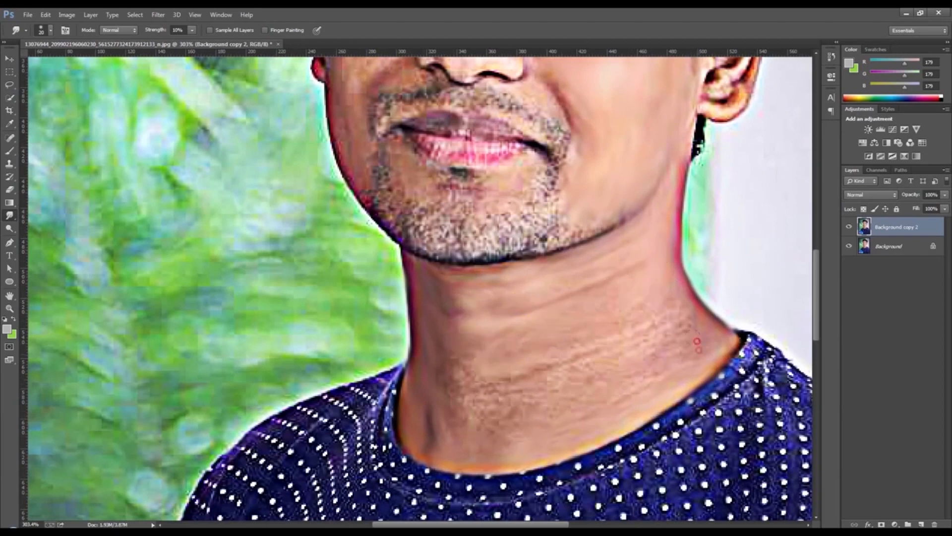
mouse_move(504, 257)
left_mouse_down()
mouse_move(535, 427)
mouse_move(554, 458)
left_mouse_up()
left_click_drag(527, 200, 435, 219)
left_click_drag(388, 302, 408, 304)
left_click_drag(441, 216, 468, 297)
- Reduce the smudge brush size and smooth the edge of the face and the ear
key("bracketleft")
key("bracketleft")
key("bracketleft")
left_click_drag(411, 223, 399, 333)
left_click_drag(794, 328, 738, 329)
left_click_drag(733, 397, 764, 395)
left_click_drag(749, 300, 754, 346)
left_click_drag(779, 297, 758, 374)
mouse_move(789, 325)
left_mouse_down()
mouse_move(768, 394)
mouse_move(723, 434)
left_mouse_up()
- Smudge the skin around the eyebrows, eyes and nose
scroll(723, 432, "up", 1)
mouse_move(542, 290)
left_mouse_down()
mouse_move(632, 319)
mouse_move(657, 316)
left_mouse_up()
left_click_drag(657, 317, 597, 301)
mouse_move(592, 260)
left_mouse_down()
mouse_move(541, 272)
mouse_move(607, 254)
mouse_move(672, 279)
mouse_move(565, 269)
mouse_move(600, 298)
left_mouse_up()
mouse_move(472, 293)
left_mouse_down()
mouse_move(452, 251)
mouse_move(433, 286)
mouse_move(389, 242)
mouse_move(370, 240)
left_mouse_up()
scroll(442, 349, "down", 1)
mouse_move(501, 368)
left_mouse_down()
mouse_move(533, 360)
mouse_move(558, 339)
left_mouse_up()
scroll(399, 162, "up", 2)
left_click_drag(366, 203, 487, 219)
- Smudge the fine details of the eyes with a smaller brush and the lips and mouth area with a larger one
scroll(434, 176, "down", 4)
left_click_drag(434, 176, 427, 174)
key("[")
left_click_drag(604, 195, 565, 203)
left_click_drag(481, 186, 424, 171)
scroll(432, 198, "down", 4)
mouse_move(457, 266)
left_mouse_down()
mouse_move(496, 279)
mouse_move(519, 271)
mouse_move(499, 285)
mouse_move(441, 253)
left_mouse_up()
scroll(441, 254, "down", 1)
key("]")
key("]")
left_click_drag(536, 294, 556, 270)
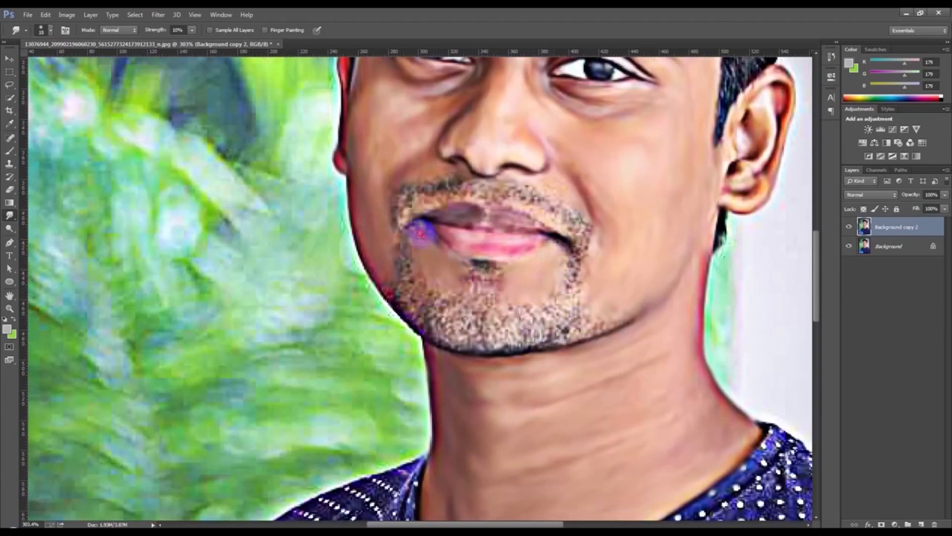
- Raise the smudge strength to 20% and blend the moustache and beard stubble into the skin
scroll(506, 233, "down", 3)
scroll(477, 191, "up", 5)
right_click(476, 192)
double_click(521, 272)
scroll(521, 272, "up", 3)
mouse_move(544, 254)
left_mouse_down()
mouse_move(610, 255)
mouse_move(650, 274)
left_mouse_up()
mouse_move(457, 226)
left_mouse_down()
mouse_move(425, 222)
mouse_move(394, 237)
left_mouse_up()
scroll(431, 276, "down", 3)
key("]")
scroll(431, 280, "down", 2)
mouse_move(412, 285)
left_mouse_down()
mouse_move(409, 353)
mouse_move(421, 372)
mouse_move(385, 367)
mouse_move(441, 372)
mouse_move(433, 388)
mouse_move(416, 378)
mouse_move(481, 344)
mouse_move(455, 413)
mouse_move(557, 401)
mouse_move(550, 385)
mouse_move(568, 298)
left_mouse_up()
left_click_drag(434, 270, 547, 273)
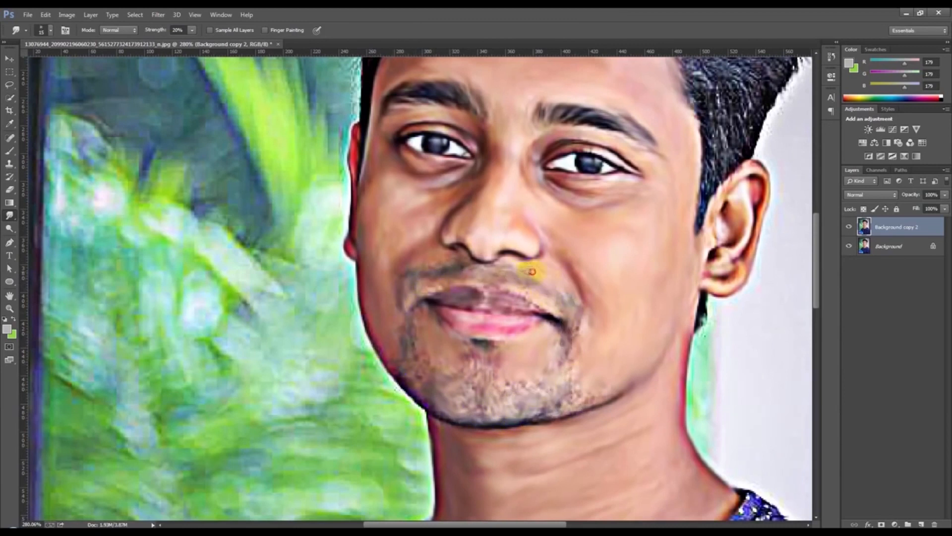
- Smudge the hair on the top and sides of the head outward from the roots into soft painted strands
scroll(457, 219, "down", 5)
scroll(457, 219, "up", 3)
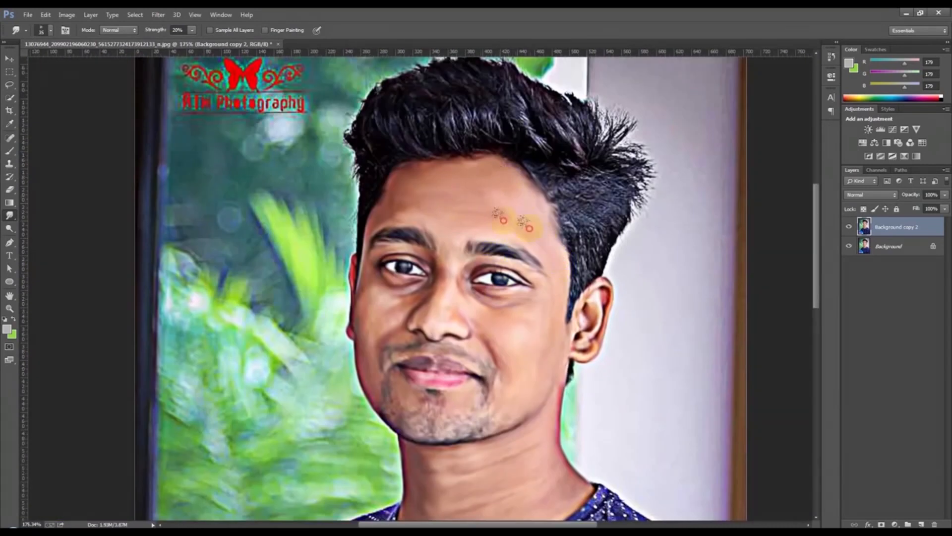
scroll(512, 226, "up", 3)
left_click_drag(436, 206, 413, 138)
left_click_drag(457, 187, 475, 123)
left_click_drag(513, 209, 518, 149)
left_click_drag(546, 215, 549, 143)
left_click_drag(593, 208, 575, 125)
left_click_drag(604, 208, 626, 179)
scroll(577, 219, "down", 2)
mouse_move(556, 223)
left_mouse_down()
mouse_move(591, 242)
mouse_move(573, 340)
mouse_move(604, 232)
mouse_move(649, 188)
left_mouse_up()
left_click_drag(373, 143, 363, 115)
left_click_drag(371, 172, 347, 155)
left_click_drag(366, 226, 358, 186)
left_click_drag(363, 270, 361, 221)
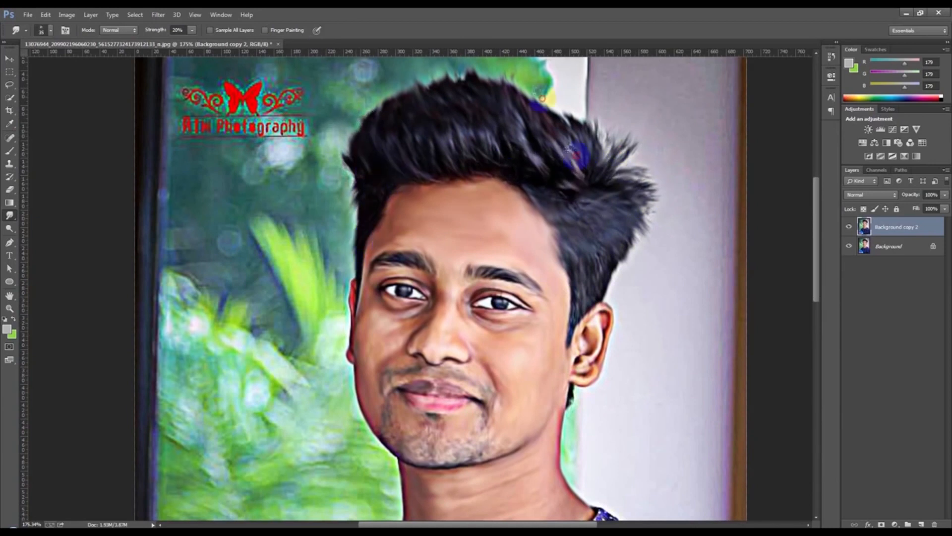
- Apply a Surface Blur to the smudged layer with a radius of 26 pixels and a fine-tuned threshold
scroll(578, 186, "down", 3)
scroll(493, 236, "up", 1)
left_click(158, 14)
mouse_move(208, 124)
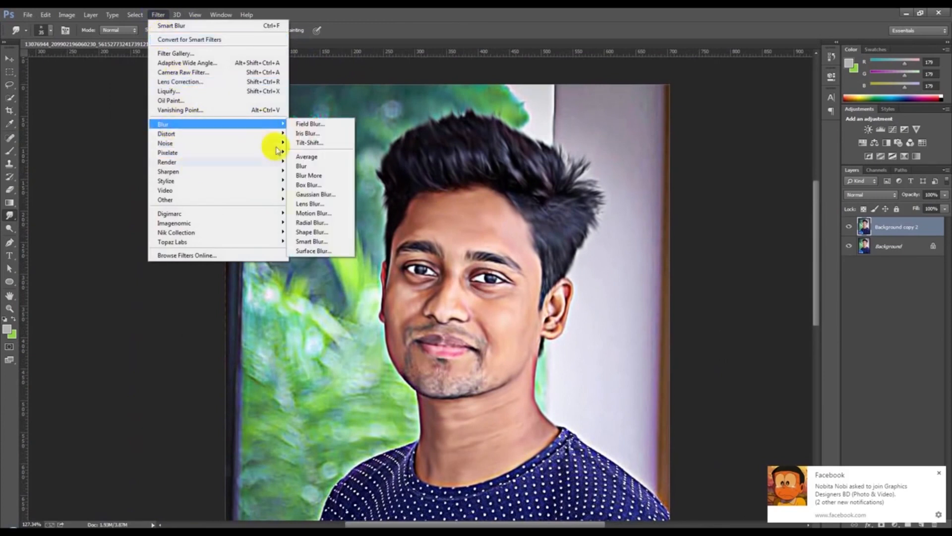
left_click(325, 251)
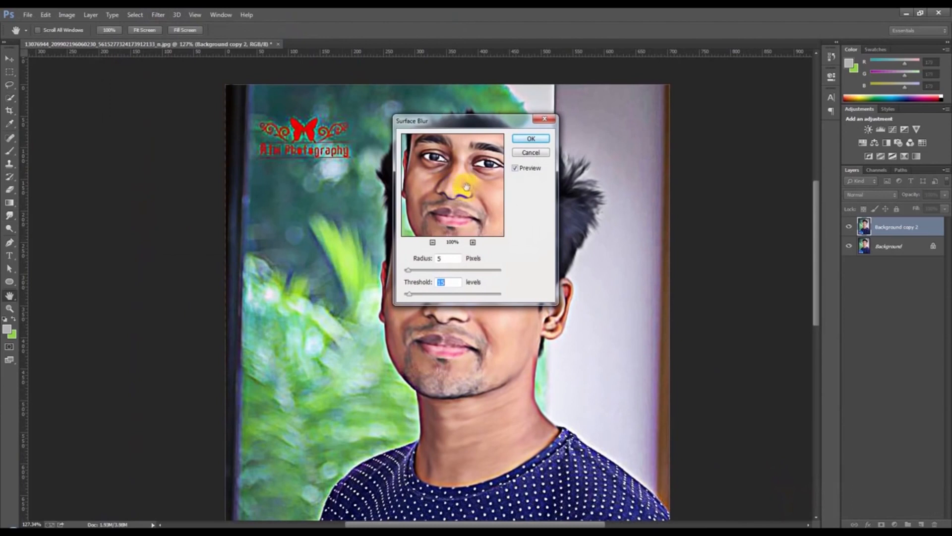
left_click_drag(466, 187, 468, 198)
left_click(409, 270)
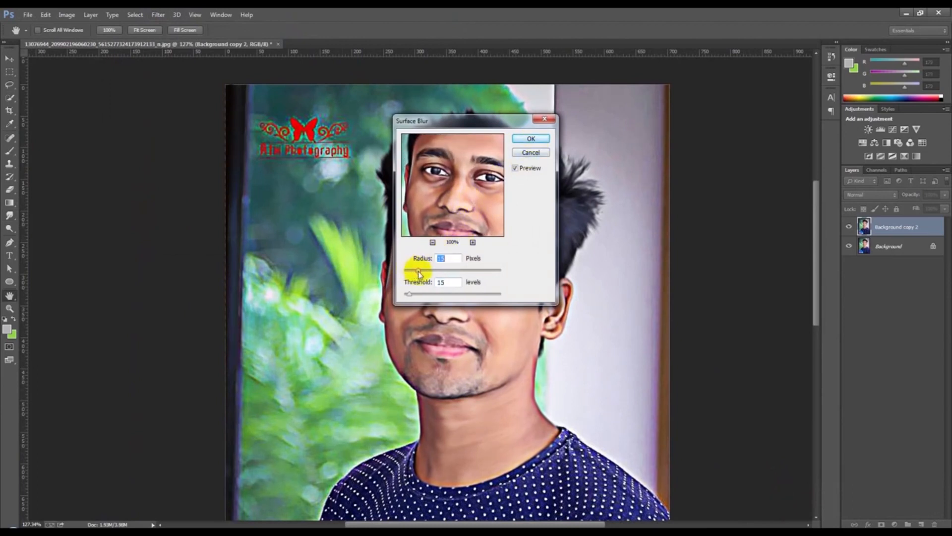
left_click_drag(445, 122, 616, 136)
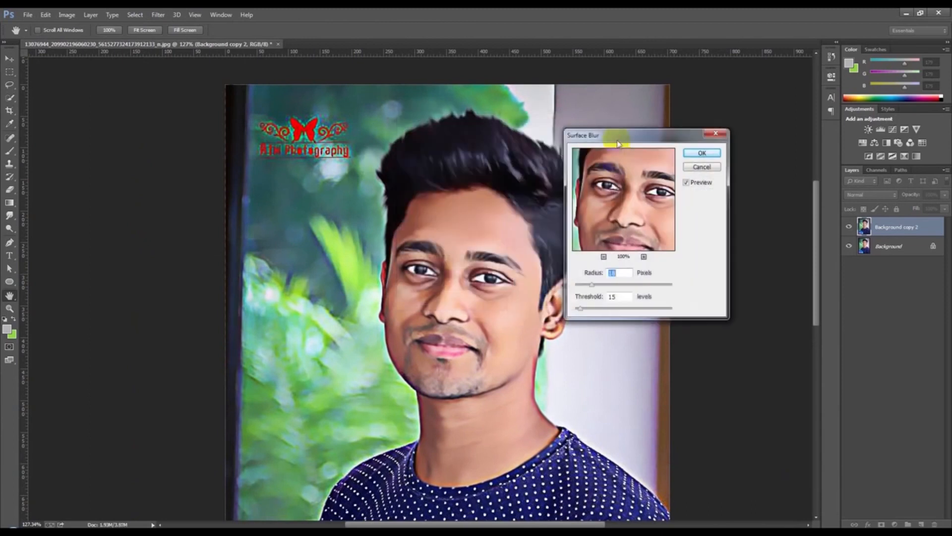
left_click(593, 287)
left_click_drag(594, 286, 611, 287)
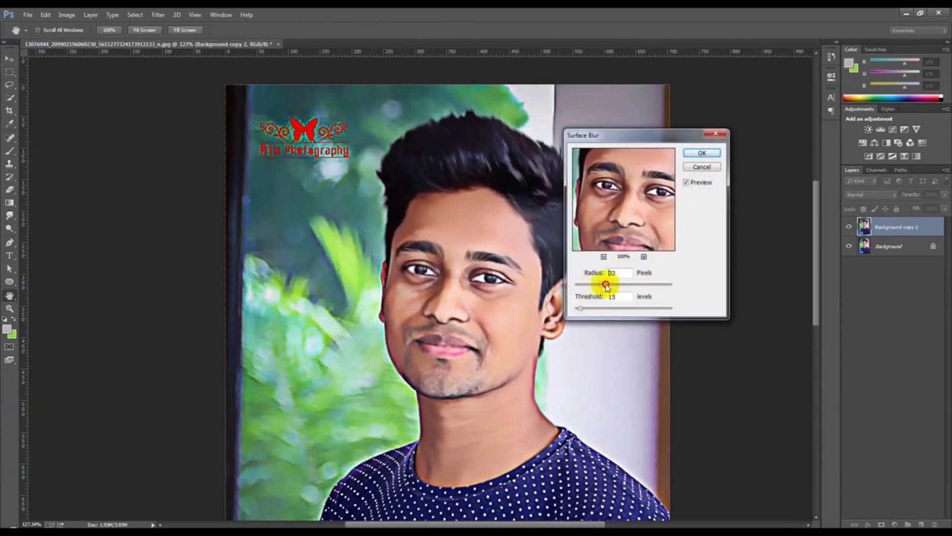
left_click(578, 310)
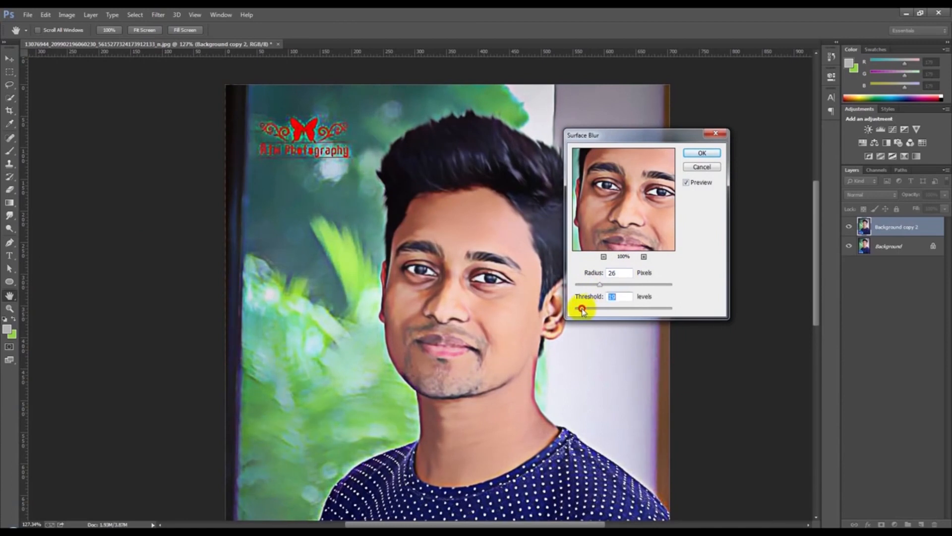
left_click(702, 153)
key("r")
scroll(558, 217, "down", 7)
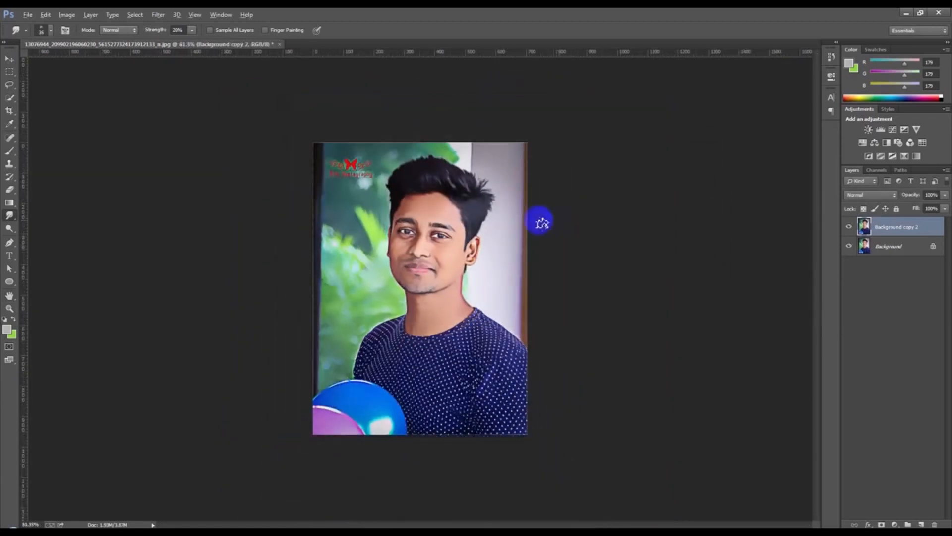
- Brighten the smudged layer with Levels, raising the midtones slightly and pulling the white input point inward
scroll(445, 193, "up", 9)
scroll(447, 205, "down", 3)
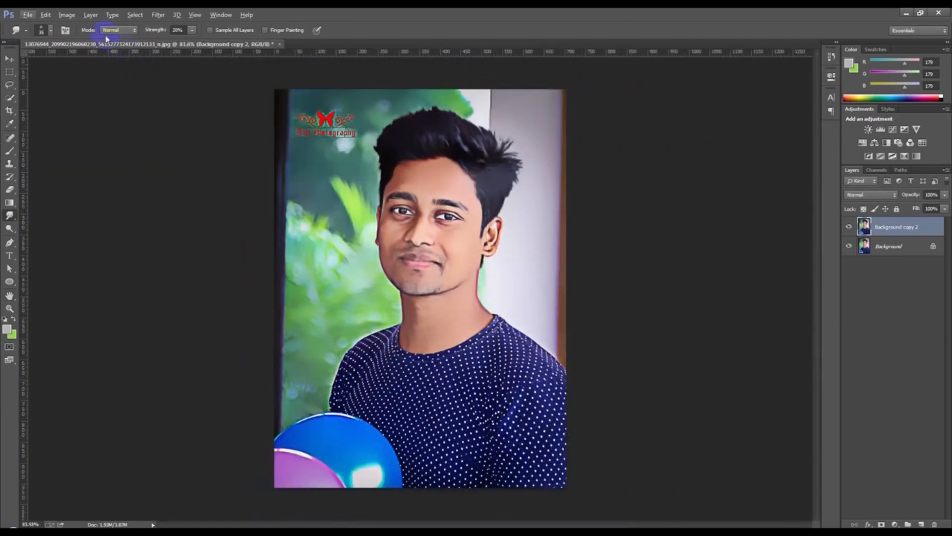
left_click(68, 15)
mouse_move(75, 36)
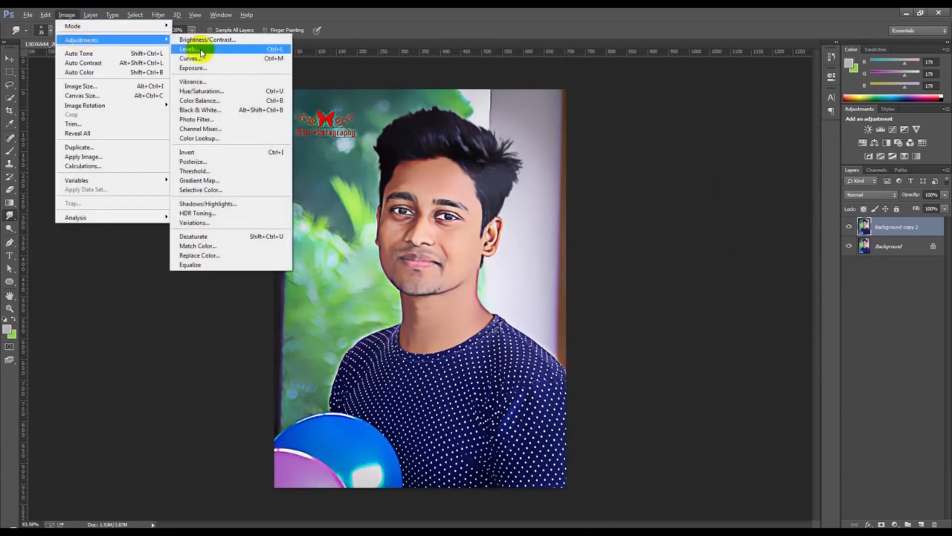
left_click(195, 48)
left_click_drag(422, 123, 527, 123)
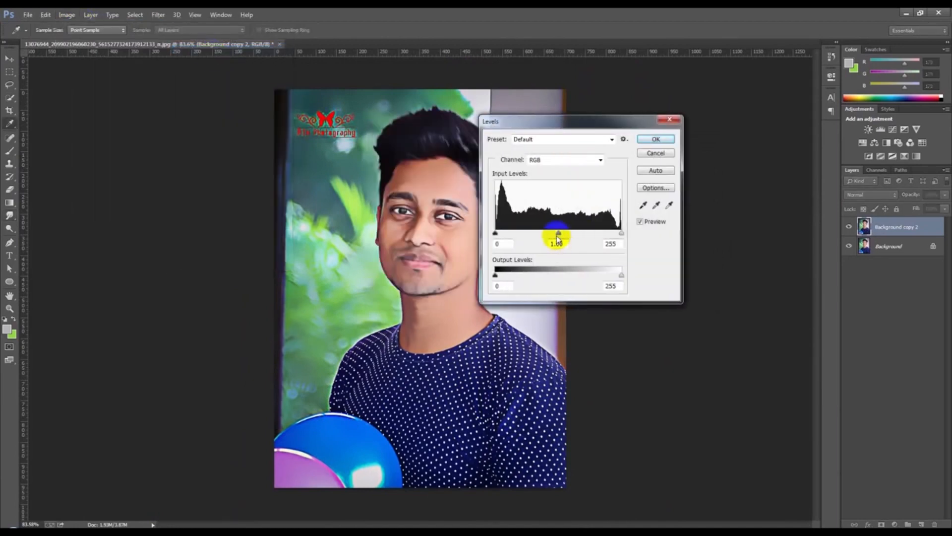
left_click_drag(564, 235, 552, 234)
left_click_drag(622, 233, 615, 235)
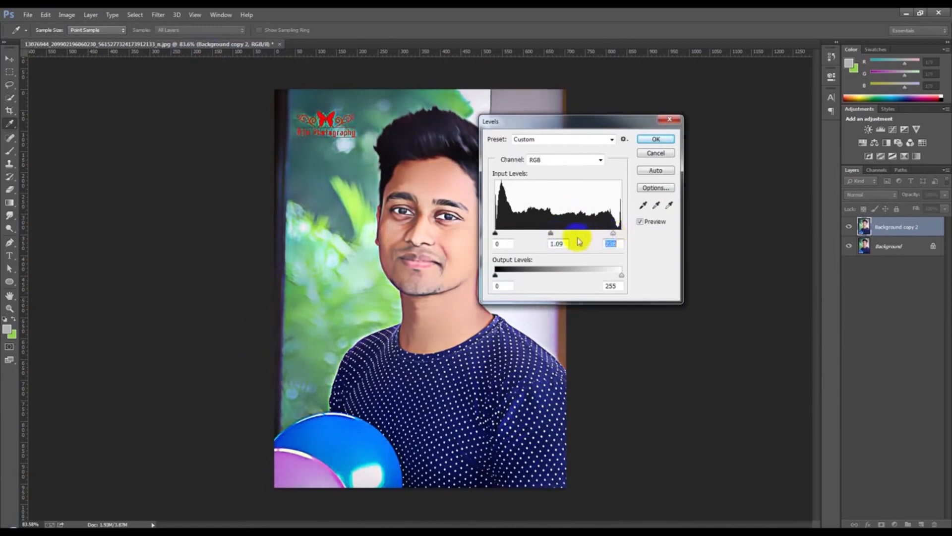
left_click_drag(550, 233, 552, 234)
left_click(647, 139)
- Apply a Shadows/Highlights adjustment to the portrait layer with the shadows amount at 22%
left_click(67, 15)
mouse_move(84, 40)
left_click(213, 204)
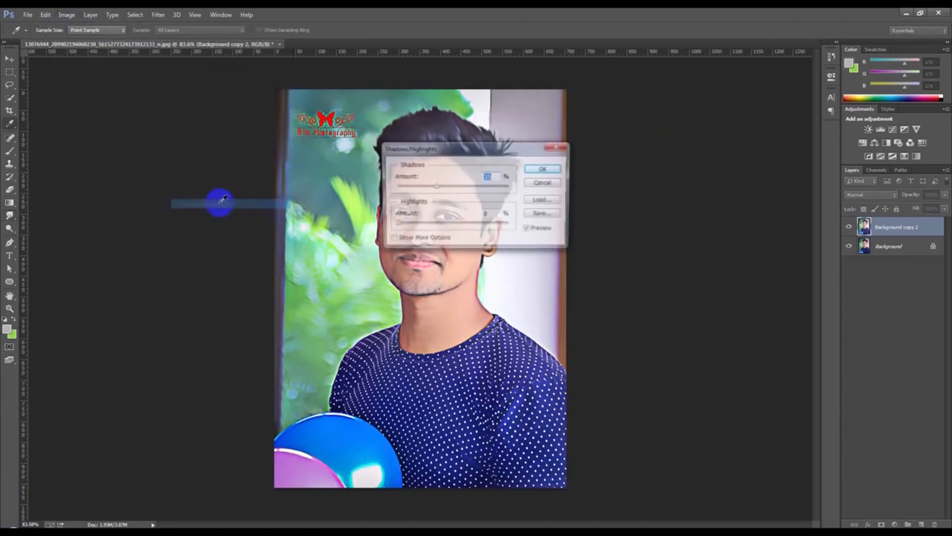
left_click_drag(562, 151, 682, 138)
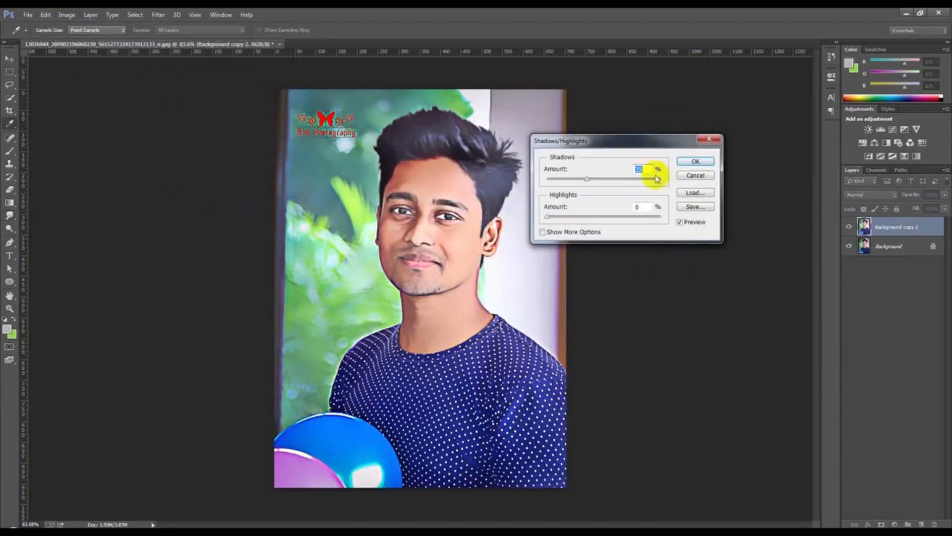
left_click_drag(593, 180, 572, 179)
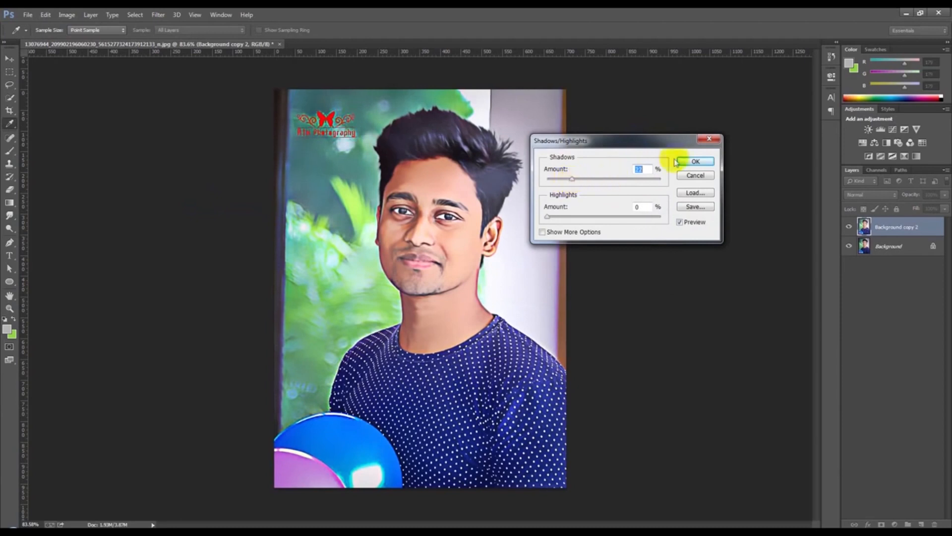
left_click(683, 163)
- Smudge the hair outline at the top and side of the head outward into a few more soft strands
scroll(519, 227, "up", 2)
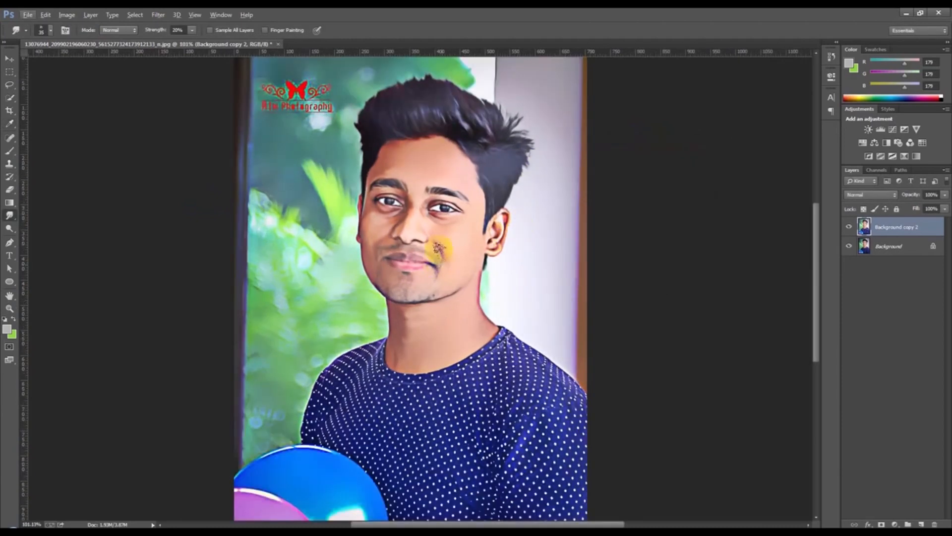
scroll(442, 253, "down", 3)
scroll(453, 213, "up", 3)
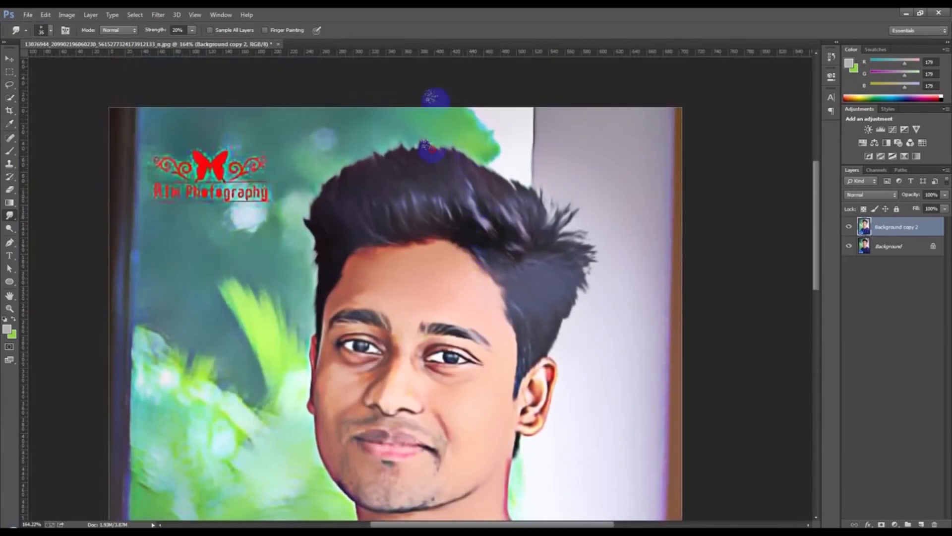
left_click_drag(432, 149, 428, 121)
left_click_drag(372, 172, 342, 168)
left_click_drag(327, 236, 304, 200)
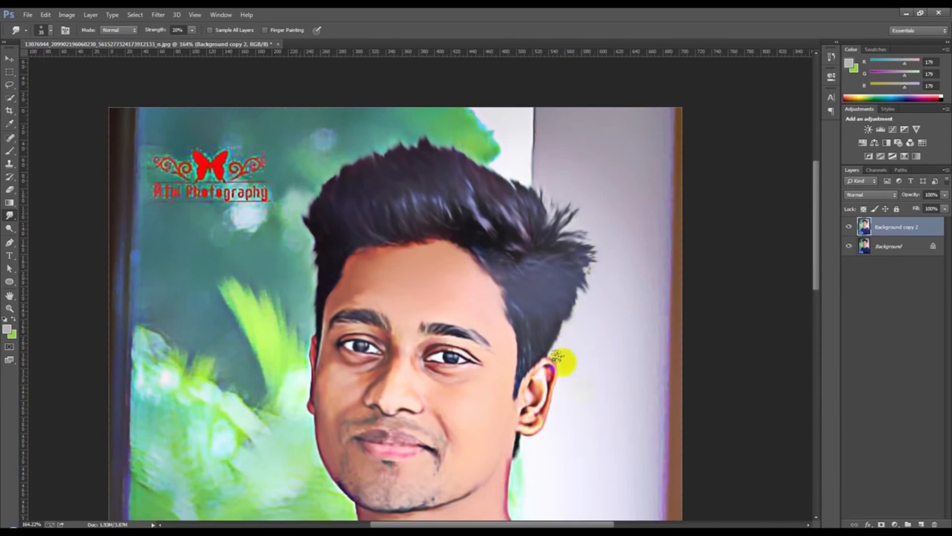
scroll(558, 356, "down", 3)
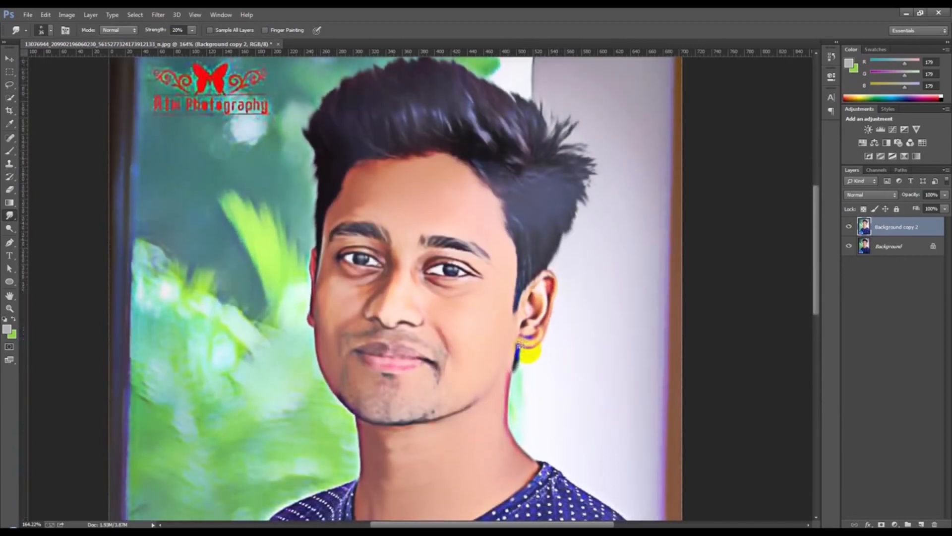
- Reduce the portrait layer's saturation to -12 with Hue/Saturation
scroll(527, 337, "down", 3)
scroll(527, 337, "down", 3)
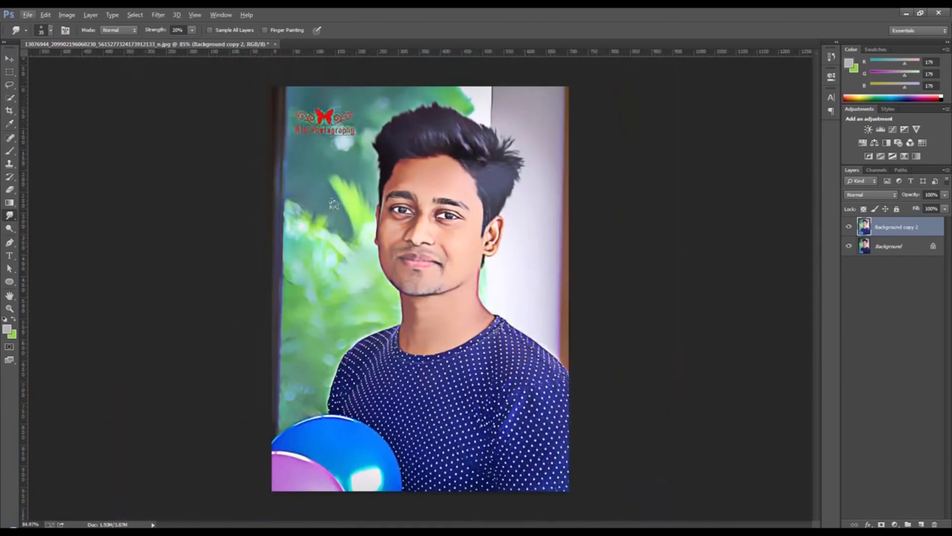
left_click(66, 15)
mouse_move(82, 40)
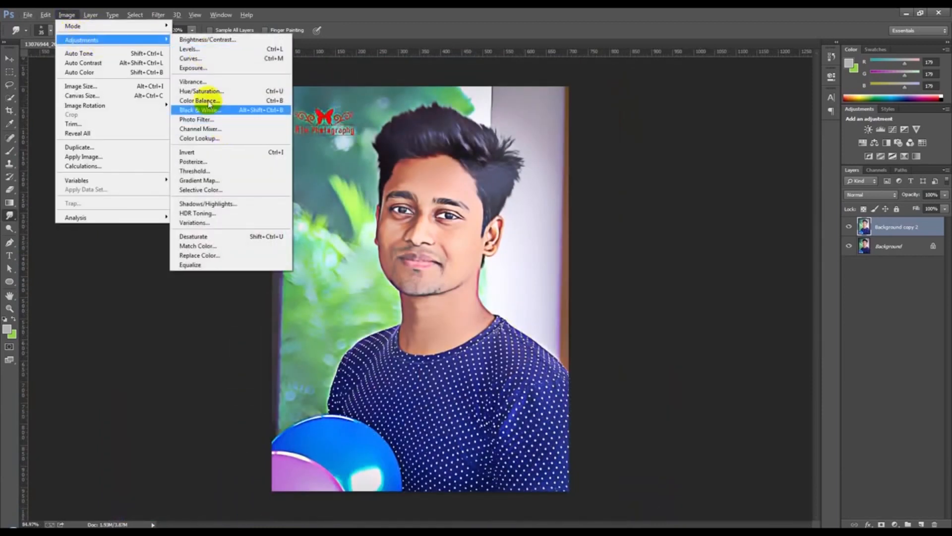
left_click(209, 92)
left_click_drag(477, 126, 592, 125)
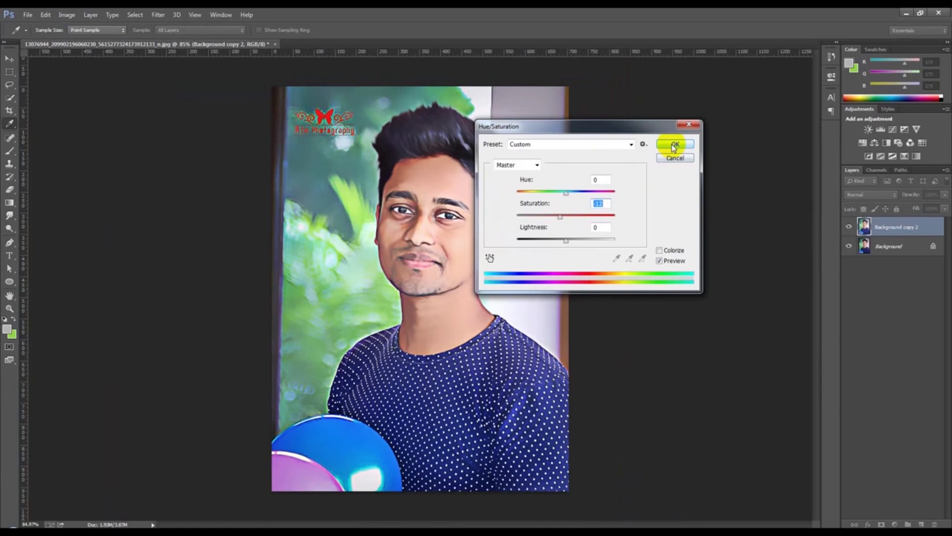
left_click(675, 145)
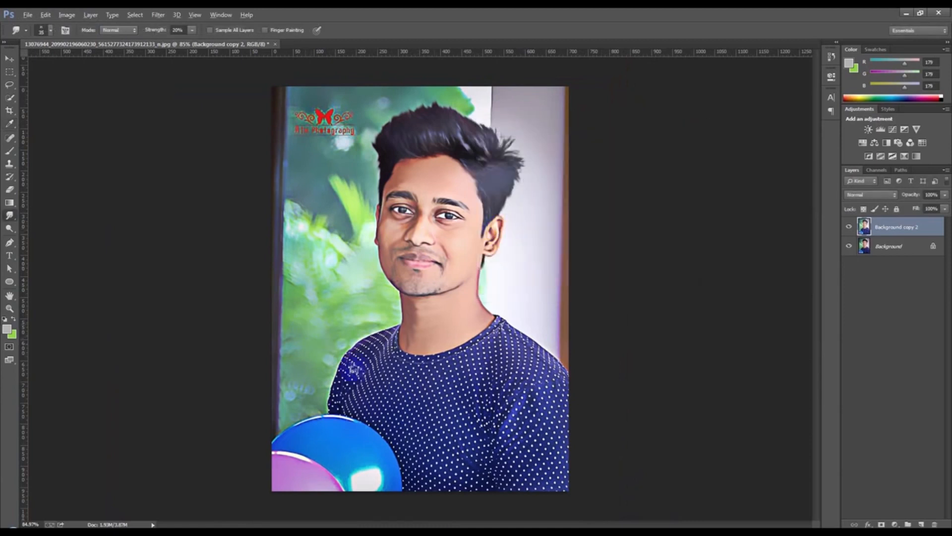
- Trace a Pen path from the shoulder beside the balloon up the neck, jaw and cheek and along the hair's edge
scroll(354, 368, "up", 5)
left_click(9, 243)
scroll(270, 479, "up", 3)
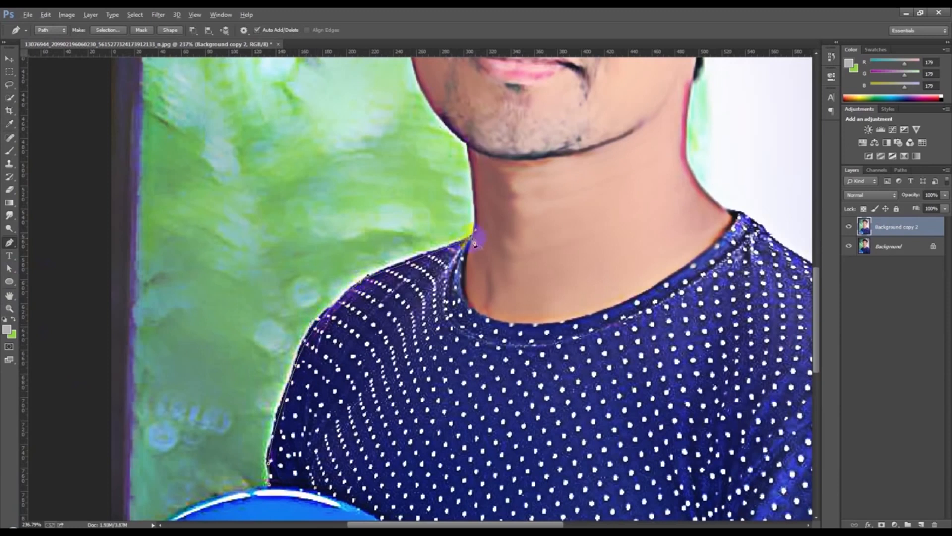
scroll(466, 146, "up", 3)
left_click_drag(390, 204, 380, 169)
left_click_drag(377, 121, 377, 101)
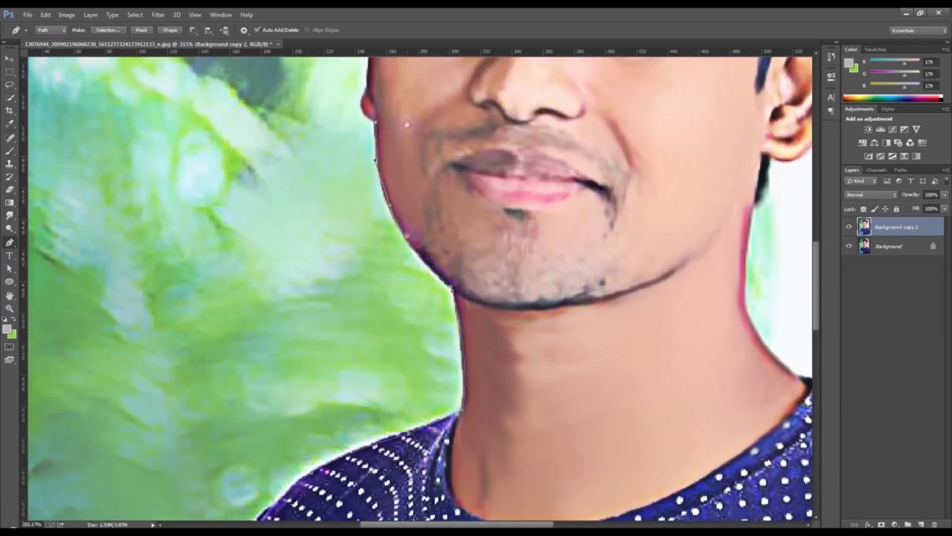
scroll(376, 119, "up", 5)
left_click_drag(367, 288, 379, 270)
scroll(370, 211, "up", 5)
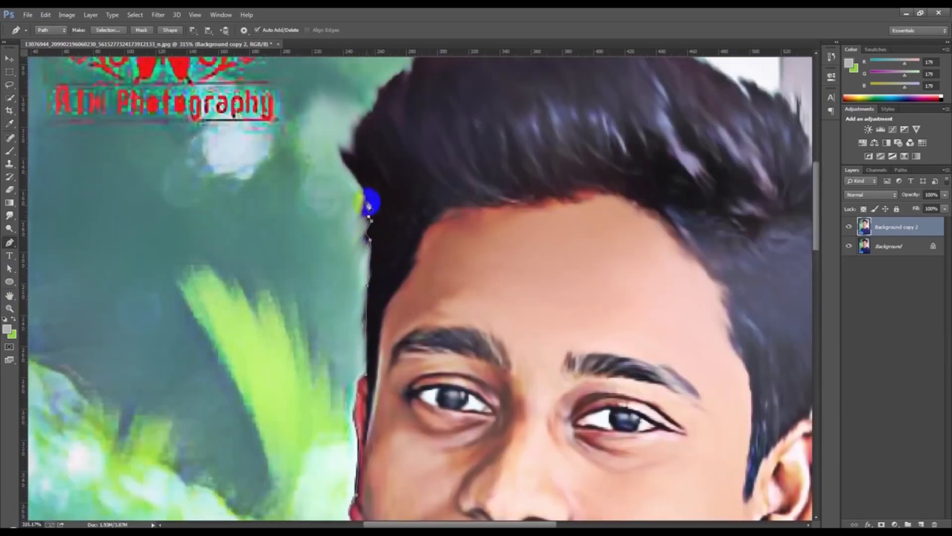
scroll(354, 152, "up", 5)
left_click_drag(372, 207, 378, 189)
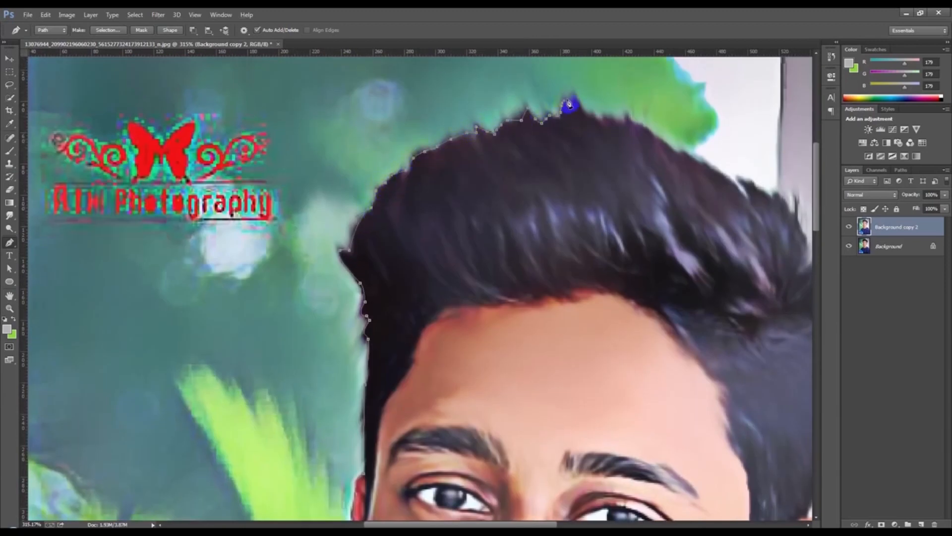
- Continue the path over the top of the hair and around the spiky strands on the swept side
left_click(722, 175)
left_click(737, 177)
left_click(754, 182)
left_click(776, 192)
left_click_drag(782, 193, 609, 101)
left_click(630, 118)
left_click(635, 146)
left_click(644, 160)
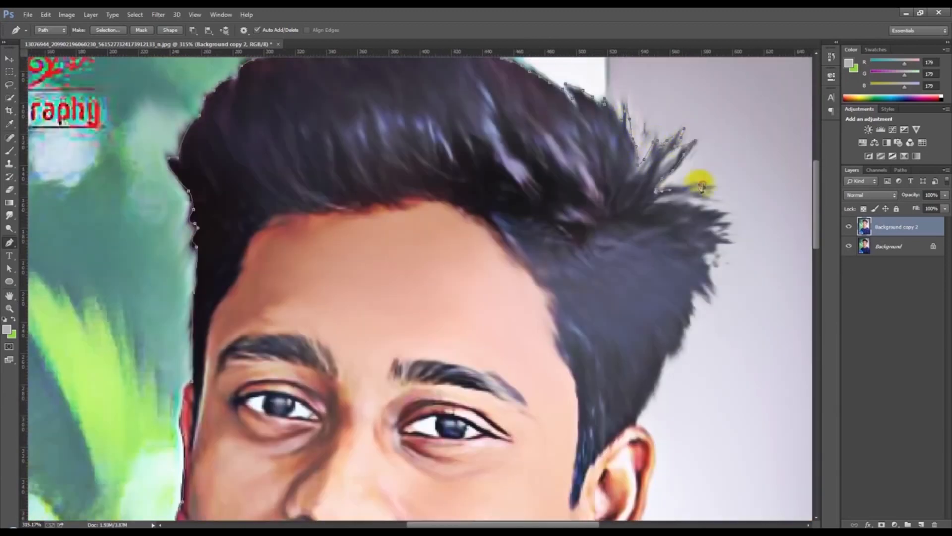
- Extend the path down the side hair, around the ear and along the neck to the shirt collar
left_click_drag(637, 427, 543, 219)
left_click(562, 249)
left_click(553, 288)
left_click(540, 332)
left_click(506, 368)
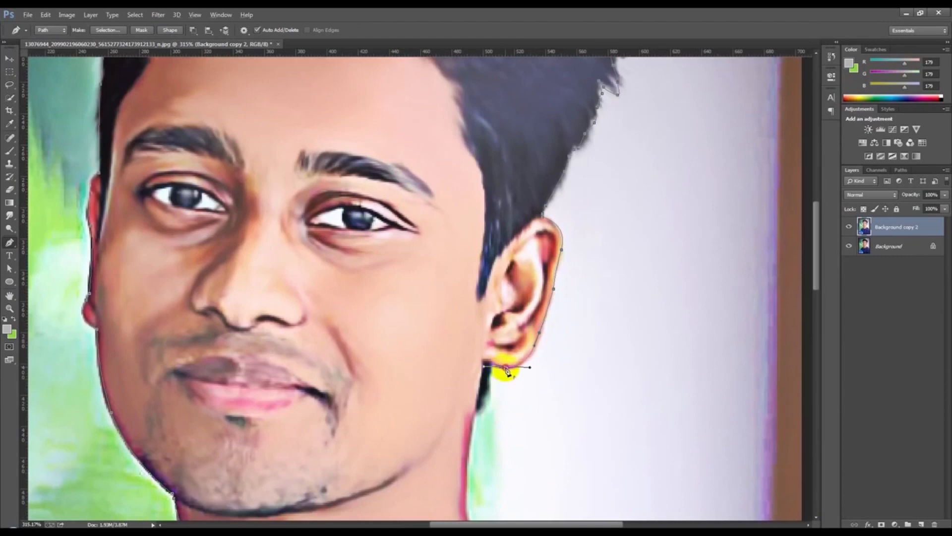
left_click_drag(471, 487, 459, 259)
left_click(460, 309)
left_click(513, 361)
left_click(540, 372)
- Carry the path along the far shoulder, outside the canvas below the shirt, and back up along the balloon's edge to enclose the figure
left_click_drag(715, 489, 531, 266)
left_click(564, 304)
left_click(620, 375)
left_click(638, 408)
scroll(638, 407, "down", 13)
left_click(603, 506)
left_click(581, 510)
left_click(535, 513)
left_click(469, 518)
left_click(423, 517)
left_click(407, 485)
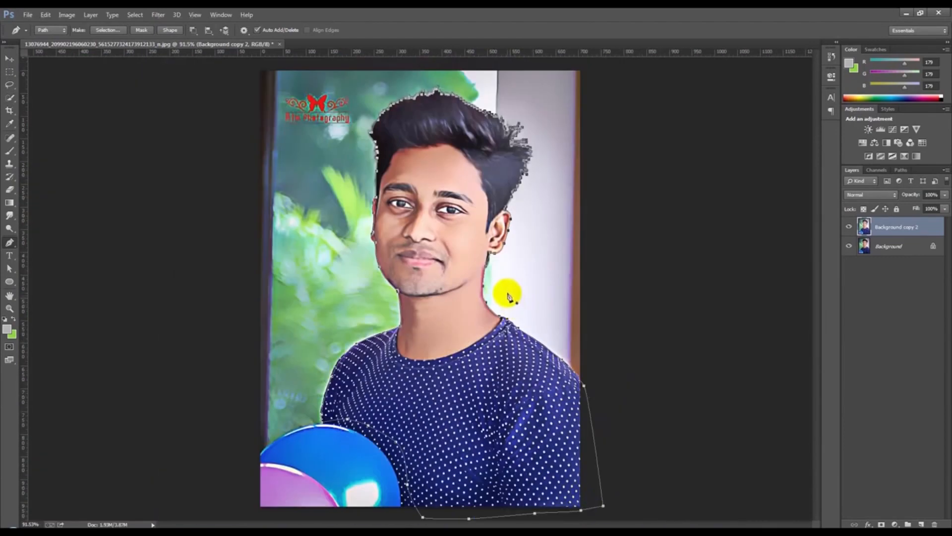
- Convert the path to a new anti-aliased selection and invert it so that the man is selected
right_click(445, 228)
left_click(477, 273)
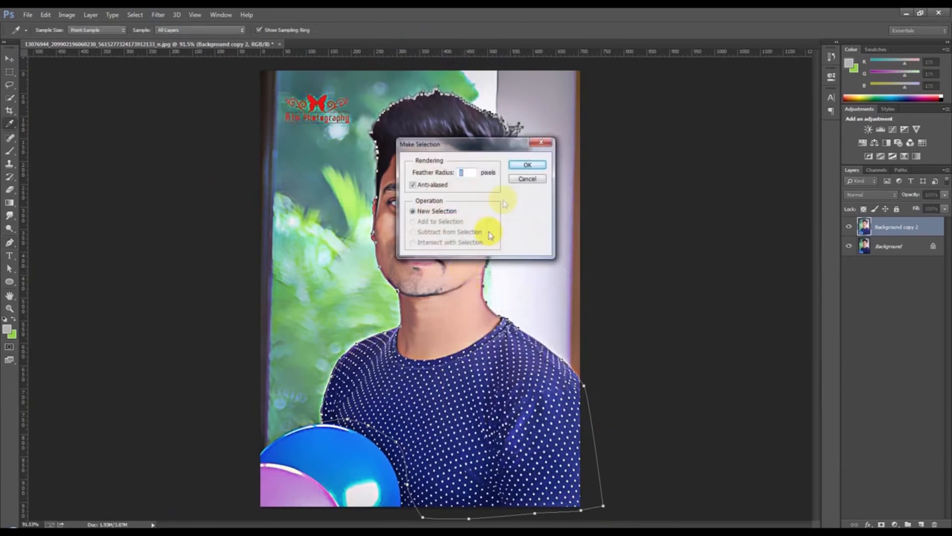
left_click(533, 164)
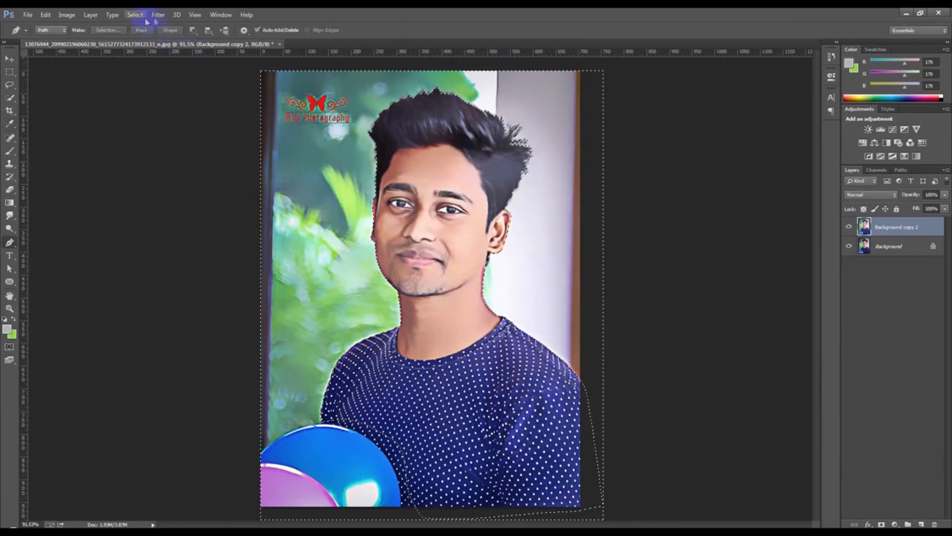
left_click(90, 15)
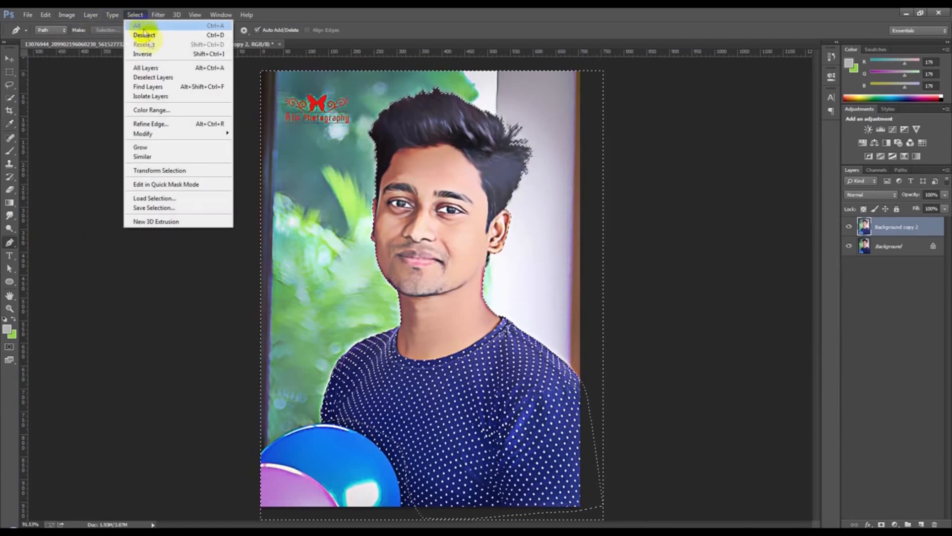
left_click(143, 53)
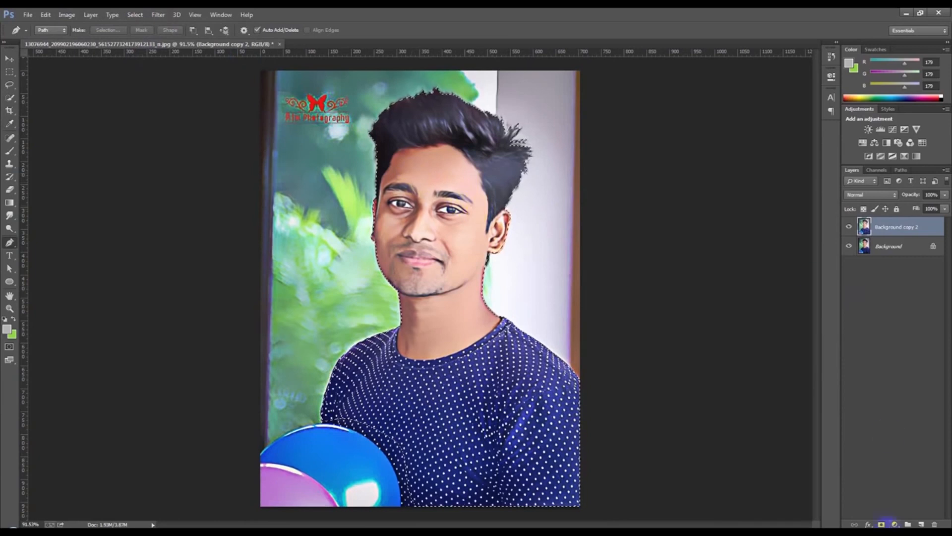
- Add a layer mask from the selection to isolate the man, and hide the original Background layer
left_click(882, 524)
left_click(9, 59)
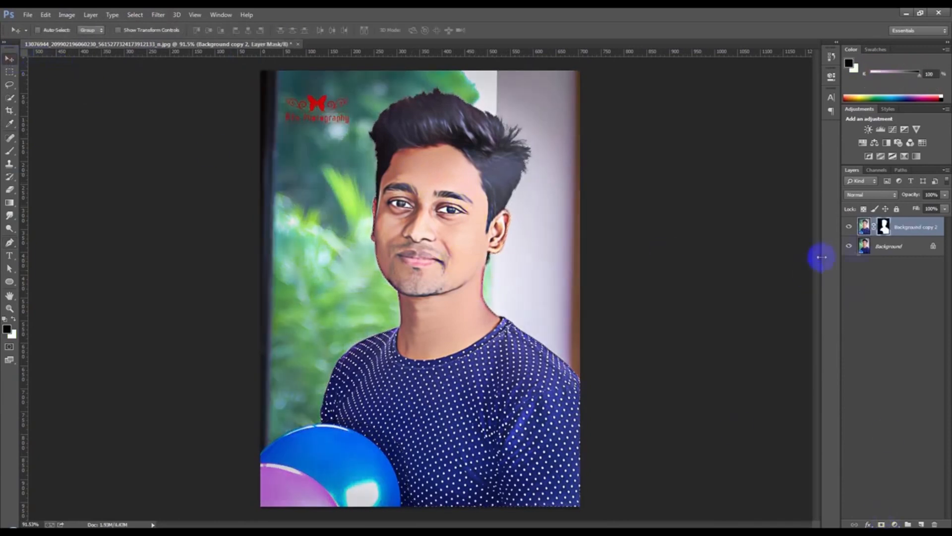
left_click(850, 246)
left_click(887, 246)
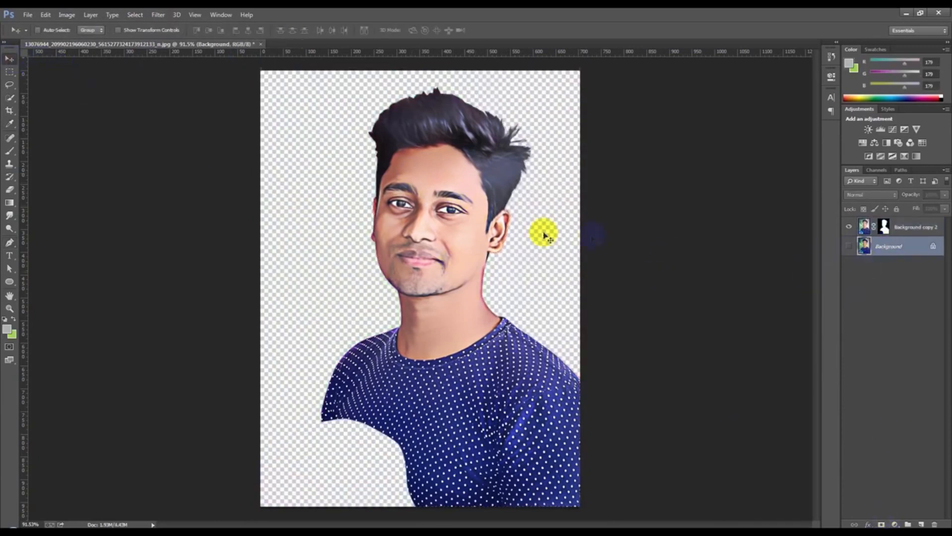
left_click(606, 241)
left_click(472, 207)
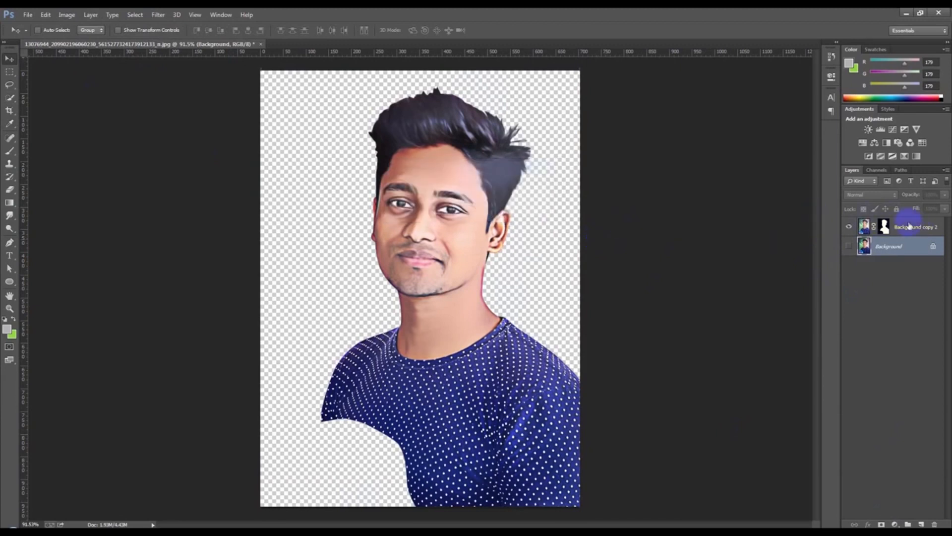
- Select the masked portrait layer and shift the cut-out slightly up and to the left
left_click(910, 226)
left_click_drag(426, 219, 559, 221)
key("ctrl+z")
left_click_drag(432, 221, 408, 207)
- Create a new document from the 1920 px X 1080 px preset with white background contents
left_click(23, 16)
left_click(35, 23)
left_click(419, 159)
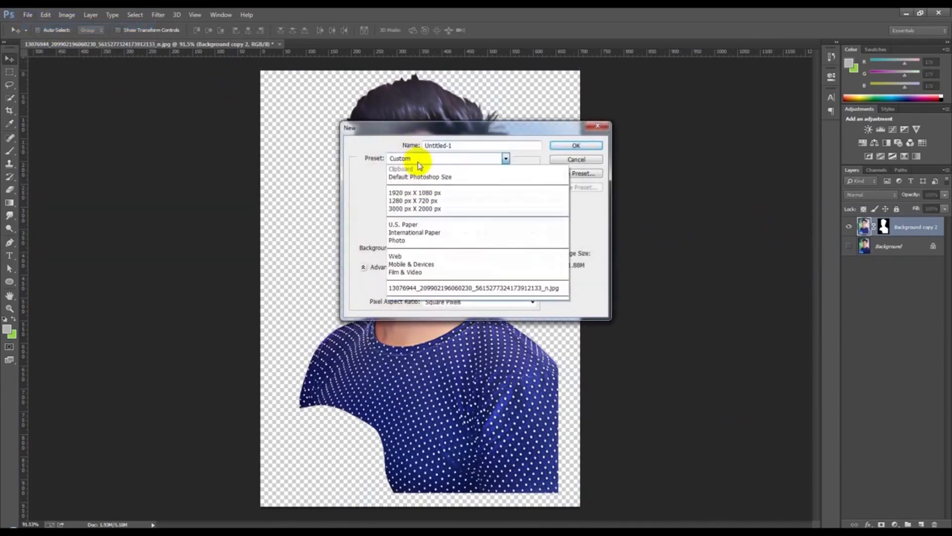
left_click(405, 193)
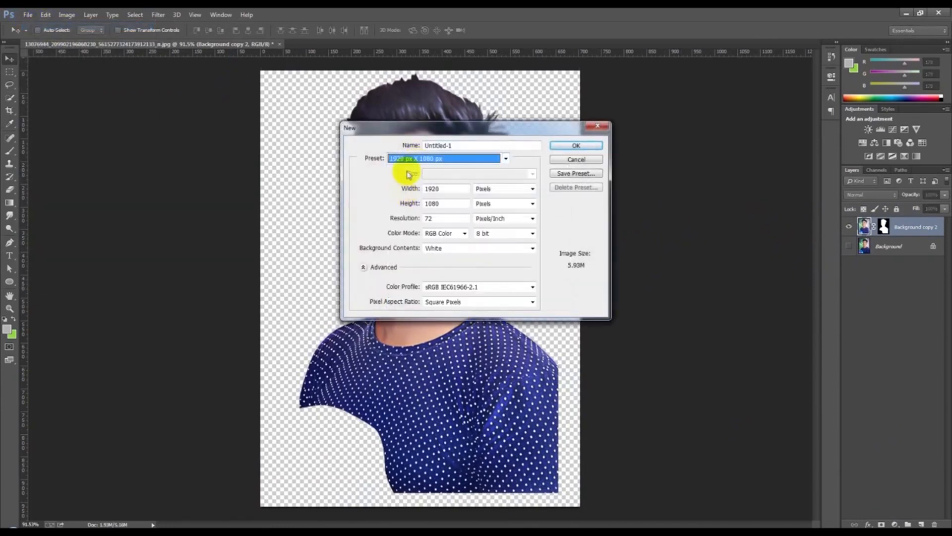
left_click(570, 146)
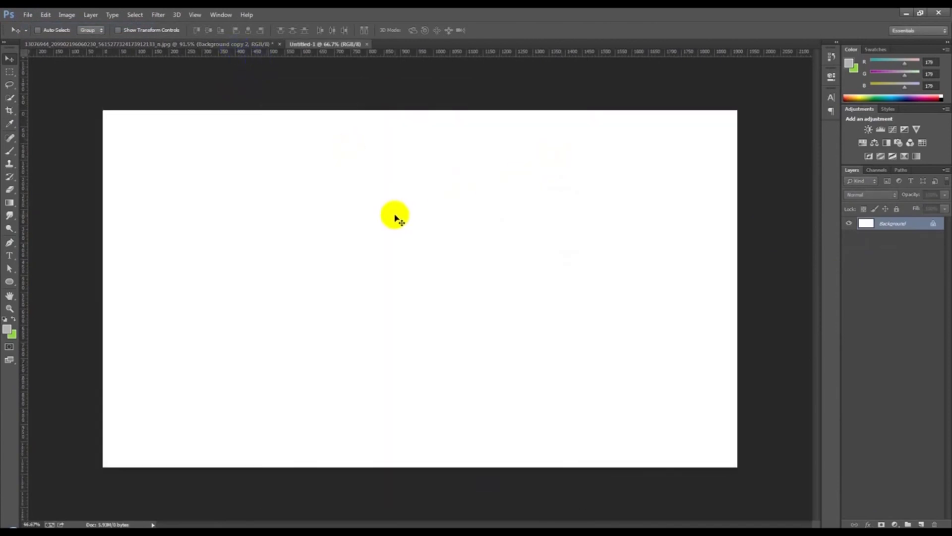
- Set the foreground to a pale pink (RGB 255, 240, 235) and fill the new document's background with it
left_click(6, 329)
left_click_drag(594, 231, 596, 257)
left_click_drag(463, 155, 464, 145)
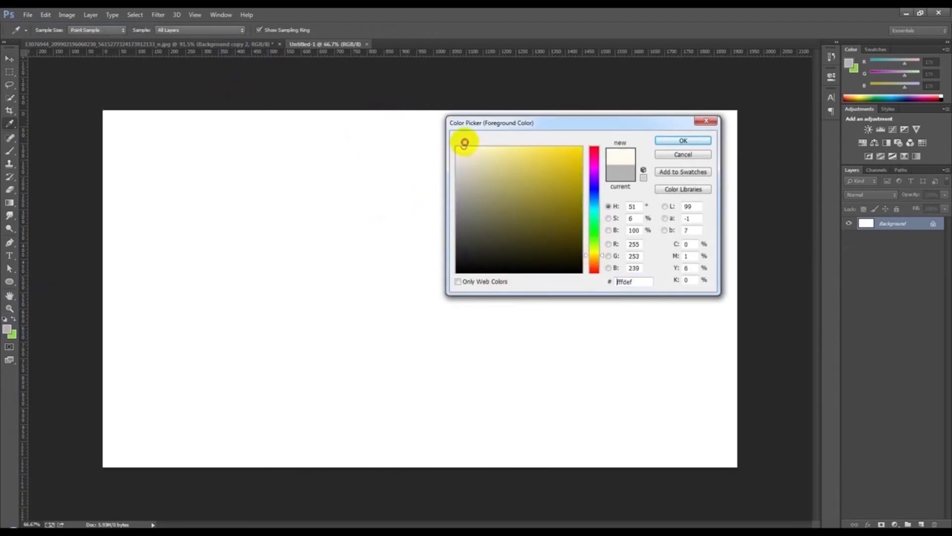
left_click_drag(596, 255, 598, 268)
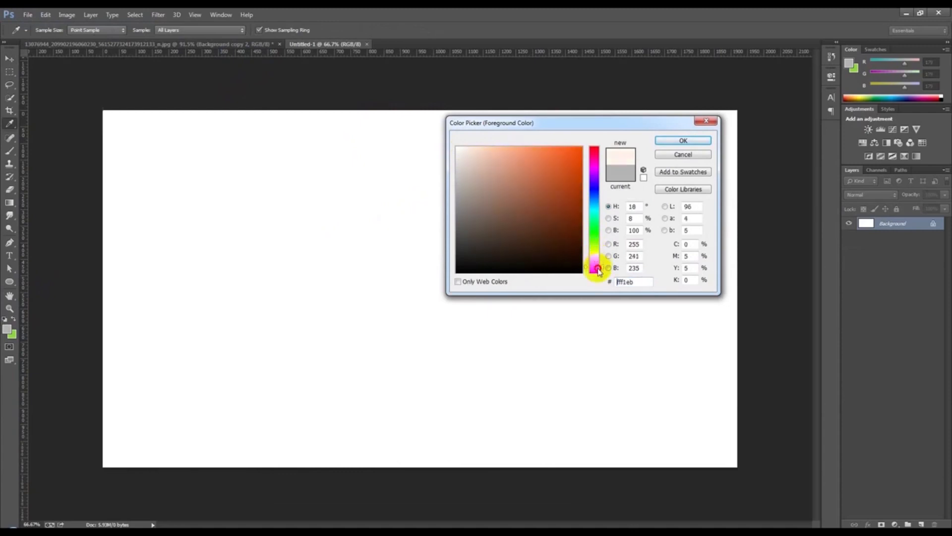
left_click(677, 142)
key("v")
key("alt+BackSpace")
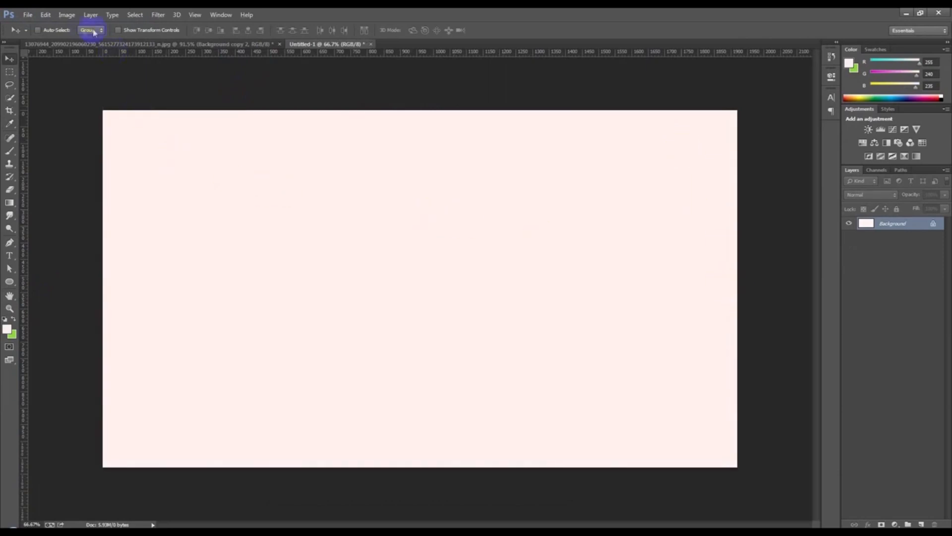
- Bring the masked portrait layer into the new pink document and place the man near the middle of the canvas
left_click(60, 15)
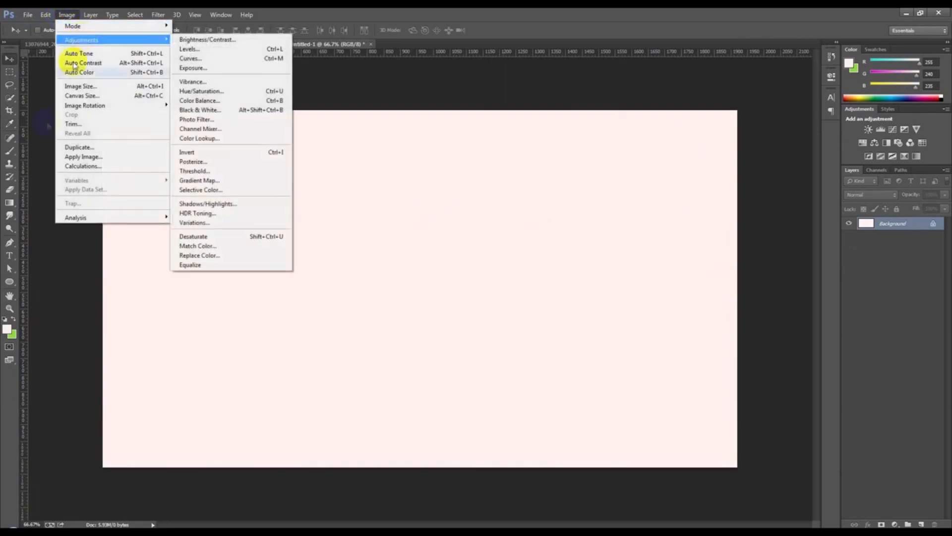
left_click(77, 272)
left_click(212, 46)
left_click_drag(362, 181, 402, 247)
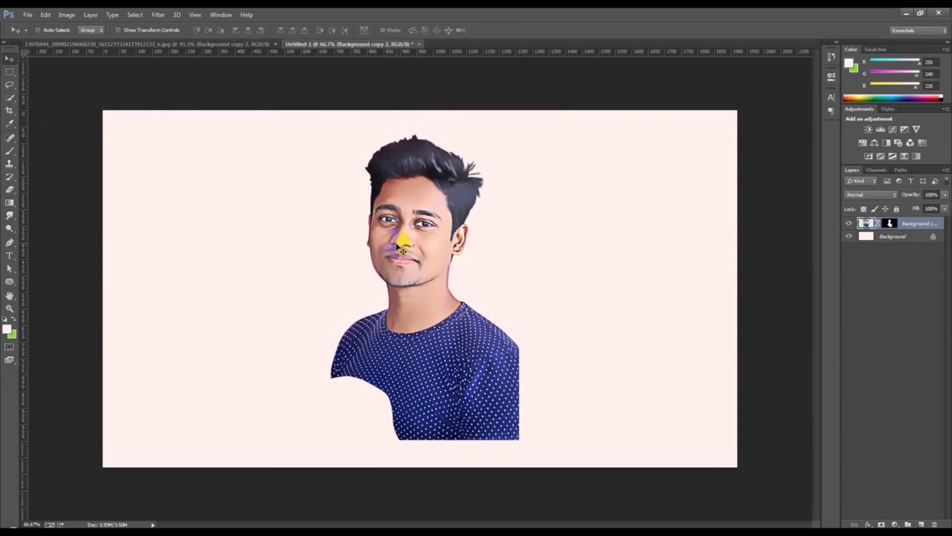
- Rotate the cut-out man about 2.5° counterclockwise with Free Transform and nudge him slightly to the right
key("ctrl+plus")
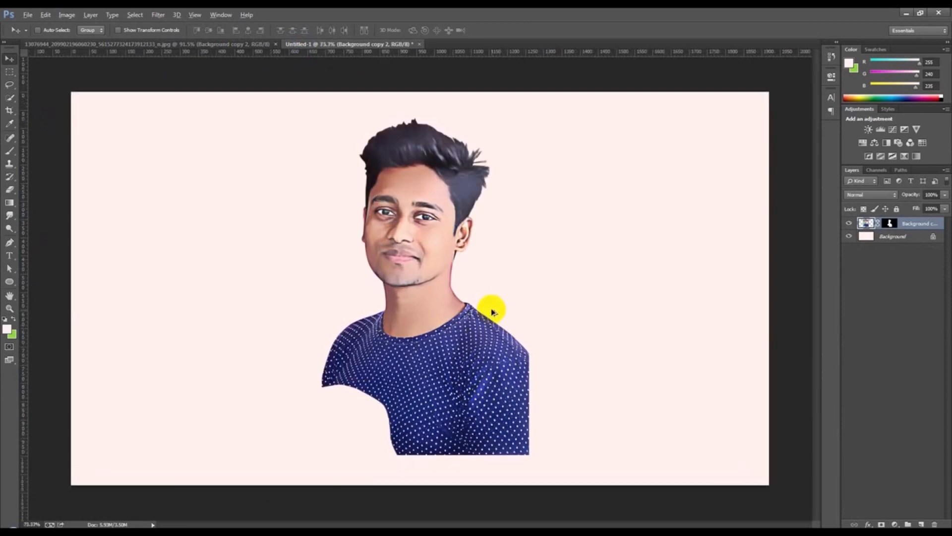
key("ctrl+t")
left_click_drag(631, 342, 632, 335)
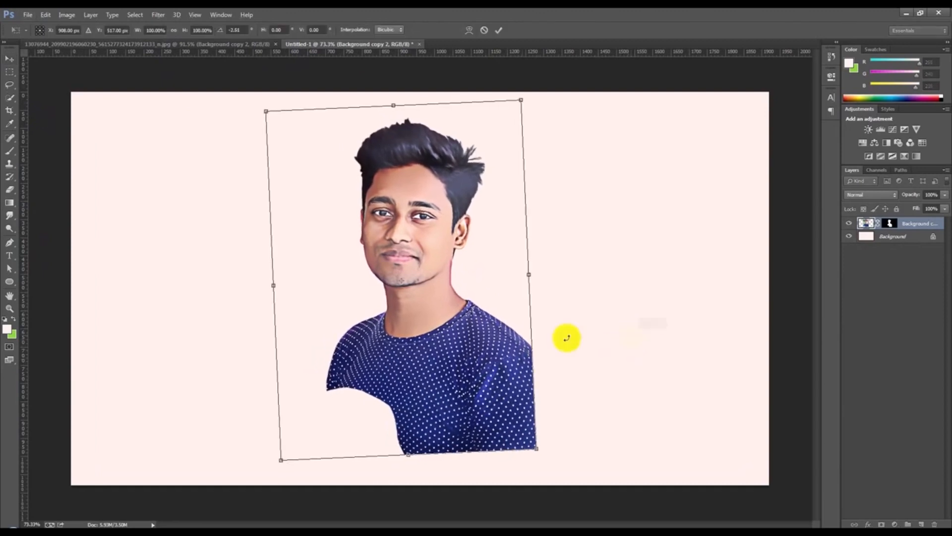
key("Return")
left_click_drag(497, 323, 504, 323)
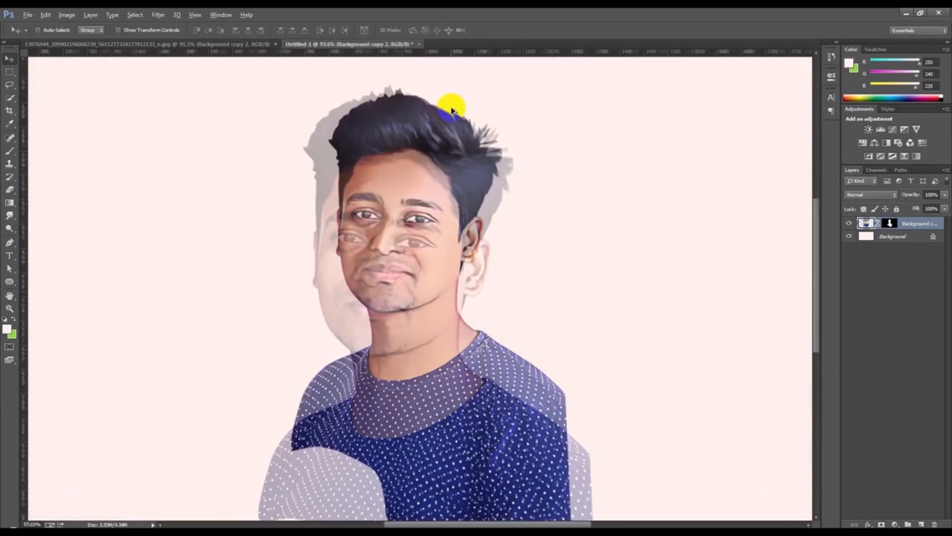
- Convert the masked portrait layer to a Smart Object, and rasterize it into a plain layer
mouse_move(451, 102)
left_mouse_down()
mouse_move(446, 132)
mouse_move(485, 165)
mouse_move(458, 205)
left_mouse_up()
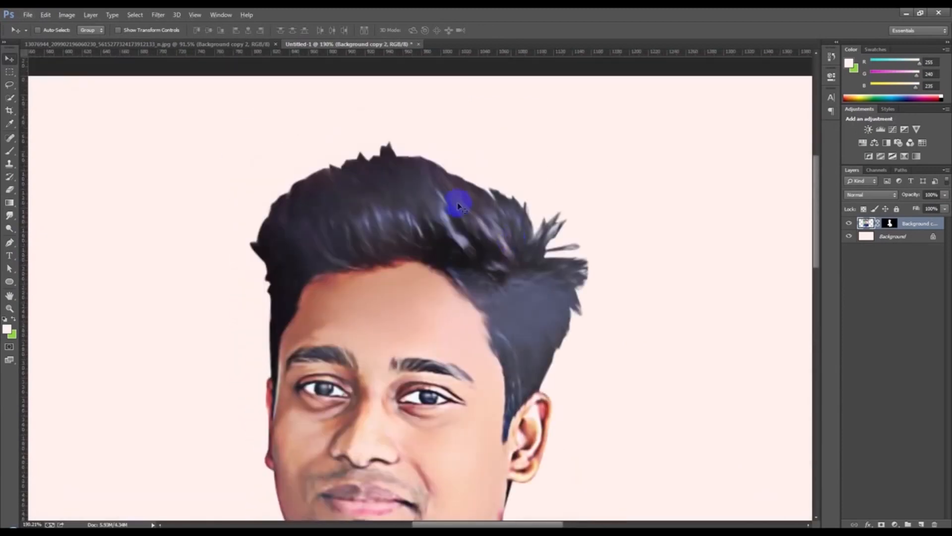
left_click(359, 169, "ctrl")
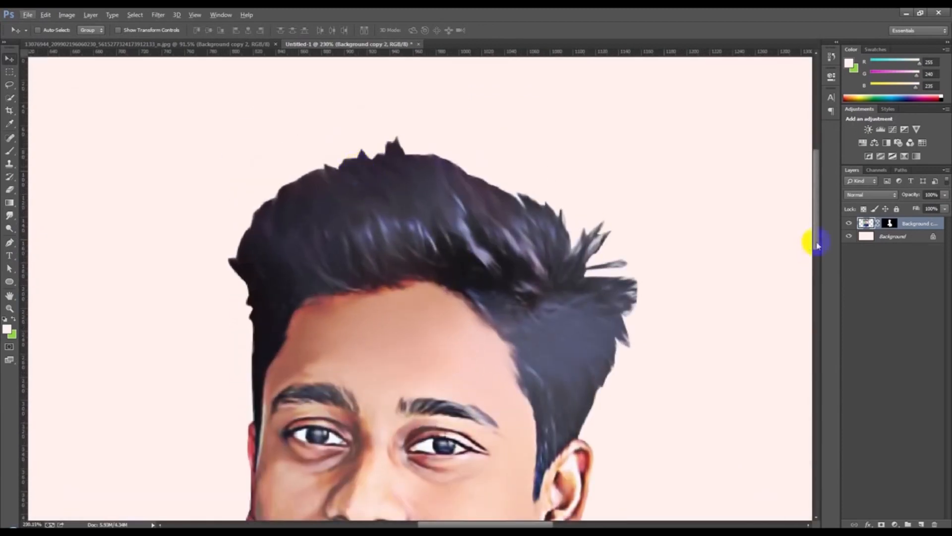
right_click(915, 225)
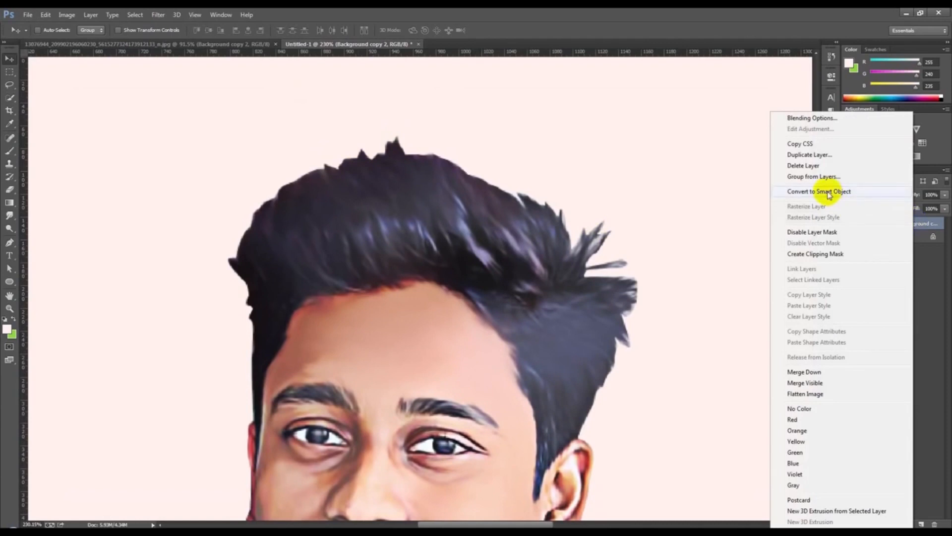
left_click(829, 192)
right_click(894, 223)
left_click(781, 238)
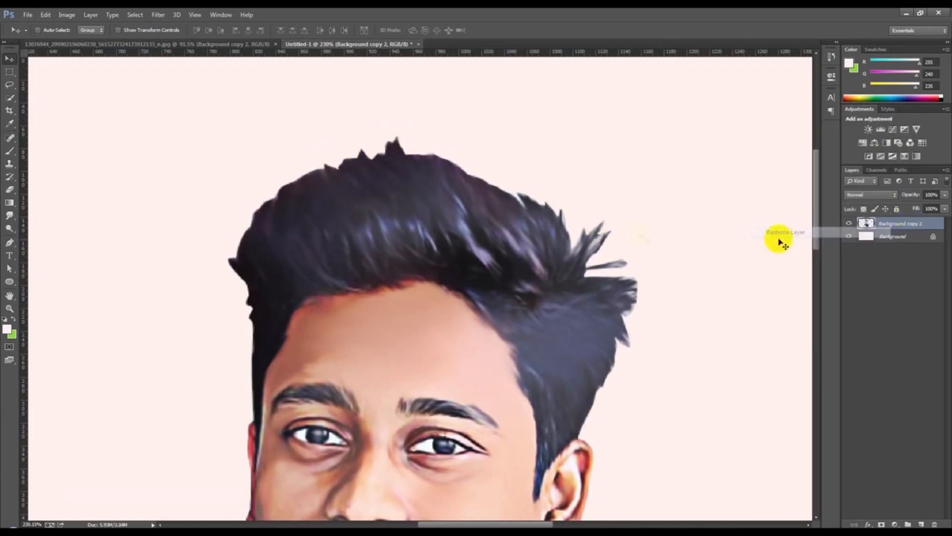
- Using the Smudge tool at 50% strength, pull strands outward along the upper-left edge of the man's hair
scroll(450, 225, "down", 1)
left_click(11, 217)
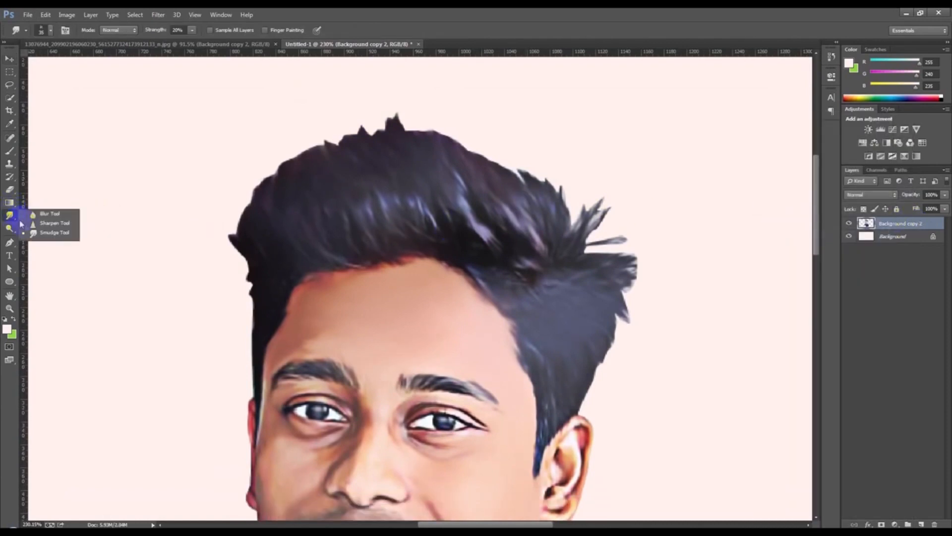
left_click(34, 234)
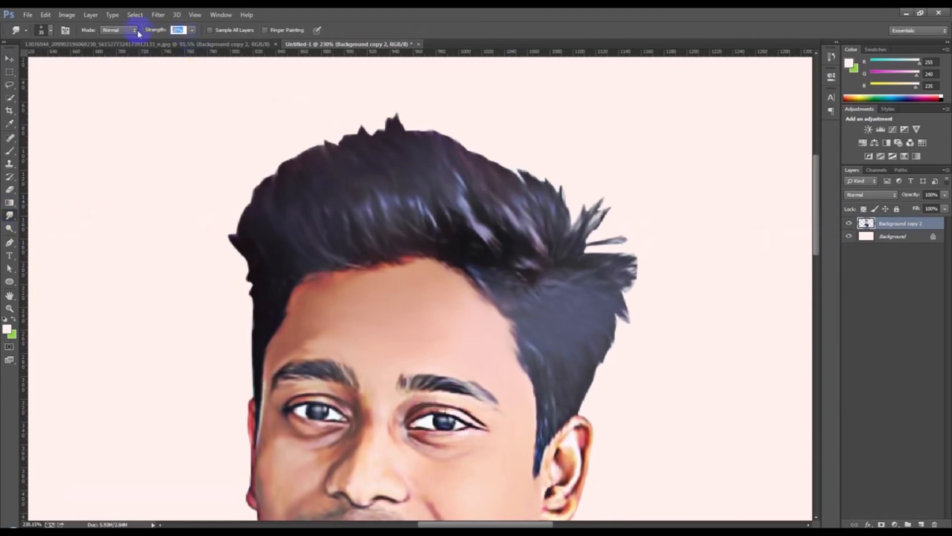
key("Return")
left_click_drag(343, 152, 315, 118)
mouse_move(353, 135)
left_mouse_down()
mouse_move(339, 102)
mouse_move(318, 100)
left_mouse_up()
left_click_drag(390, 169, 389, 167)
mouse_move(336, 198)
left_mouse_down()
mouse_move(321, 159)
mouse_move(308, 154)
mouse_move(292, 97)
left_mouse_up()
left_click_drag(327, 145, 305, 106)
left_click_drag(319, 207, 251, 113)
left_click_drag(283, 212, 235, 105)
mouse_move(273, 208)
left_mouse_down()
mouse_move(236, 134)
mouse_move(215, 164)
left_mouse_up()
left_click_drag(247, 220, 219, 171)
left_click_drag(251, 208, 217, 164)
mouse_move(253, 238)
left_mouse_down()
mouse_move(241, 199)
mouse_move(216, 175)
left_mouse_up()
left_click_drag(260, 259, 216, 197)
left_click_drag(252, 236, 224, 167)
- Smudge the hair edge on the left side of the head outward and down towards the ear
mouse_move(271, 278)
left_mouse_down()
mouse_move(198, 234)
mouse_move(264, 279)
mouse_move(220, 317)
mouse_move(263, 302)
mouse_move(239, 339)
mouse_move(228, 363)
left_mouse_up()
left_click_drag(259, 310, 225, 416)
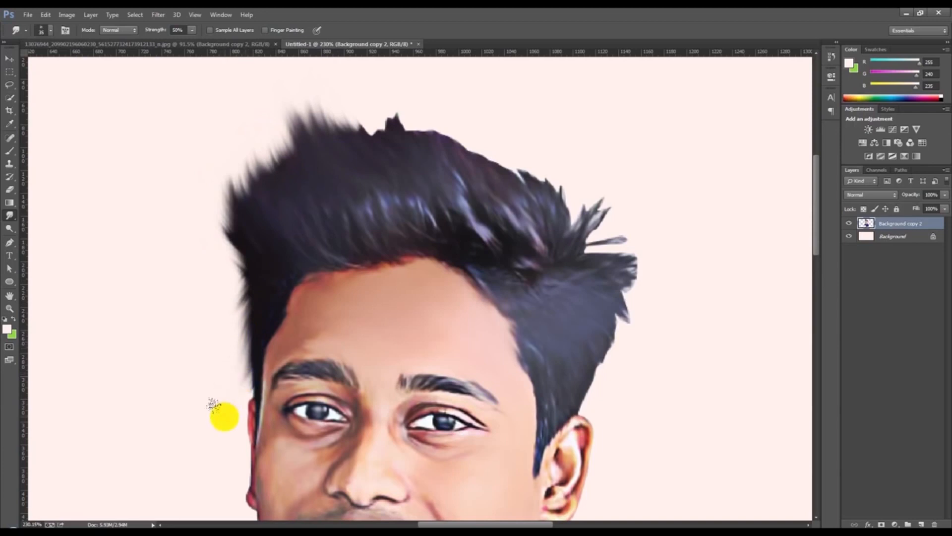
left_click_drag(251, 382, 217, 415)
mouse_move(252, 281)
left_mouse_down()
mouse_move(235, 310)
mouse_move(227, 375)
left_mouse_up()
left_click_drag(252, 319, 221, 377)
left_click_drag(248, 333, 231, 381)
mouse_move(254, 305)
left_mouse_down()
mouse_move(233, 332)
mouse_move(223, 395)
left_mouse_up()
left_click_drag(247, 335, 227, 411)
left_click_drag(248, 353, 234, 401)
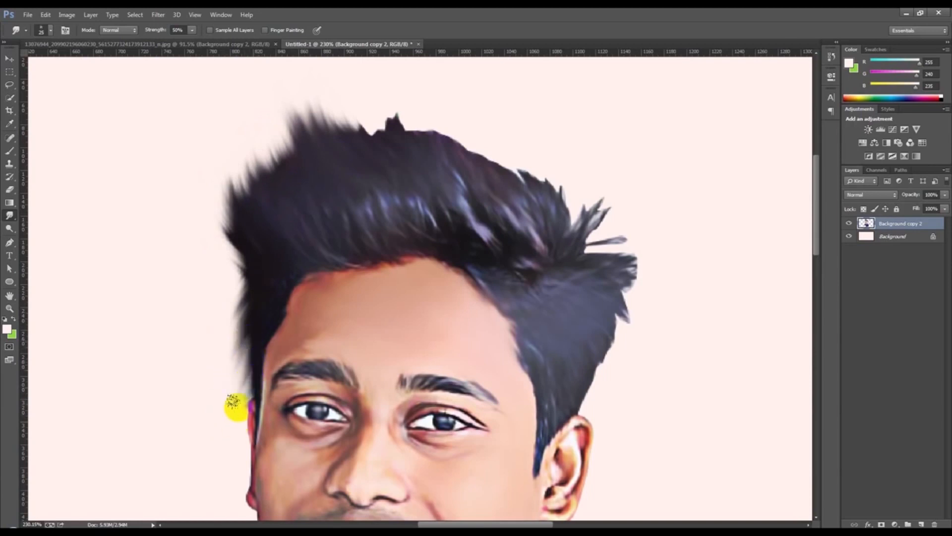
- Enlarge the smudge brush to 40 px and pull strands upward along the crown of the hair
scroll(372, 258, "up", 3)
mouse_move(376, 215)
left_mouse_down()
mouse_move(368, 181)
mouse_move(385, 134)
mouse_move(365, 139)
mouse_move(409, 181)
mouse_move(393, 151)
left_mouse_up()
left_click_drag(394, 192, 407, 117)
key("bracketright")
left_click_drag(454, 224, 449, 144)
left_click_drag(440, 200, 395, 120)
mouse_move(390, 165)
left_mouse_down()
mouse_move(370, 102)
mouse_move(380, 158)
mouse_move(376, 120)
left_mouse_up()
left_click_drag(392, 186, 368, 138)
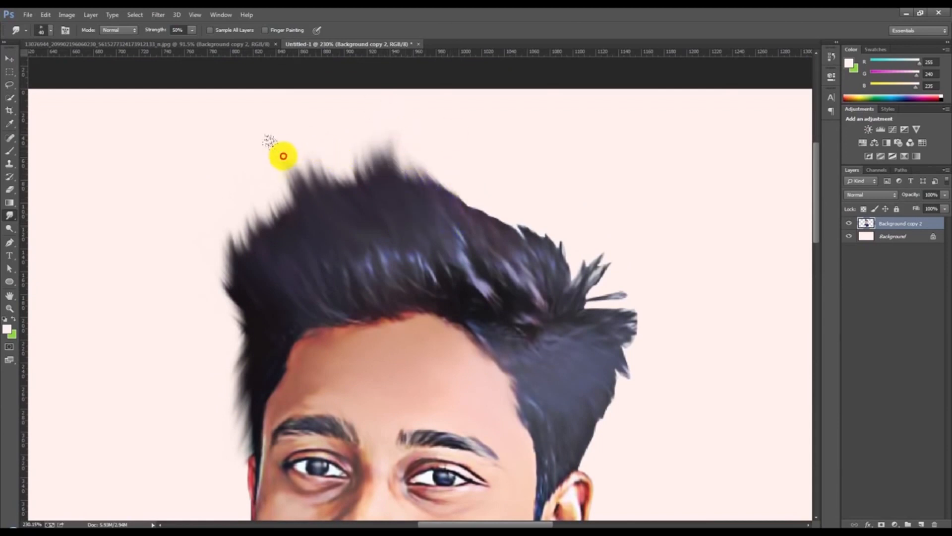
left_click_drag(272, 258, 293, 217)
left_click_drag(366, 179, 350, 130)
mouse_move(347, 184)
left_mouse_down()
mouse_move(325, 123)
mouse_move(364, 137)
left_mouse_up()
left_click_drag(424, 209, 394, 119)
left_click_drag(447, 195, 441, 124)
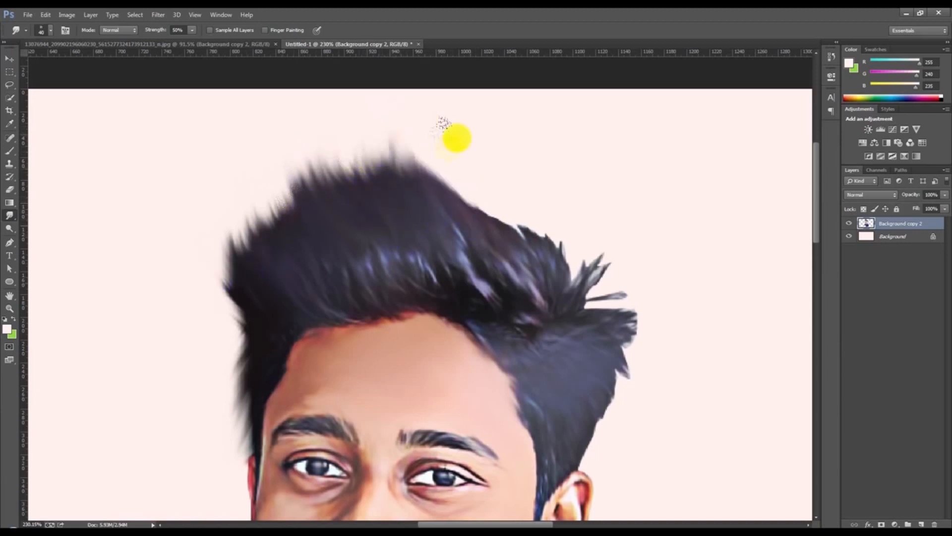
- Smudge strands up and outward along the upper-right slope of the hair
mouse_move(471, 216)
left_mouse_down()
mouse_move(450, 115)
mouse_move(454, 135)
left_mouse_up()
left_click_drag(489, 196, 470, 122)
left_click_drag(508, 208, 458, 115)
left_click_drag(541, 263, 478, 178)
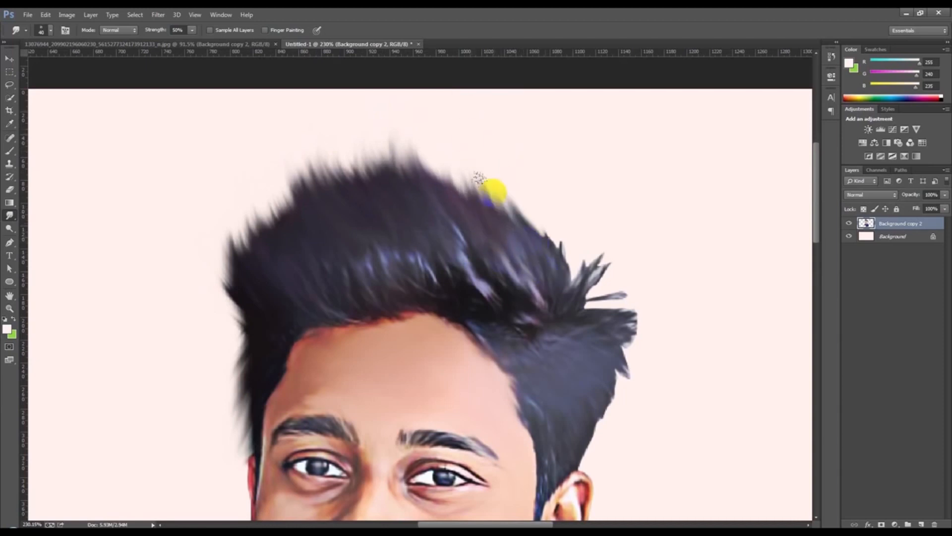
left_click_drag(548, 254, 511, 187)
left_click_drag(563, 286, 570, 201)
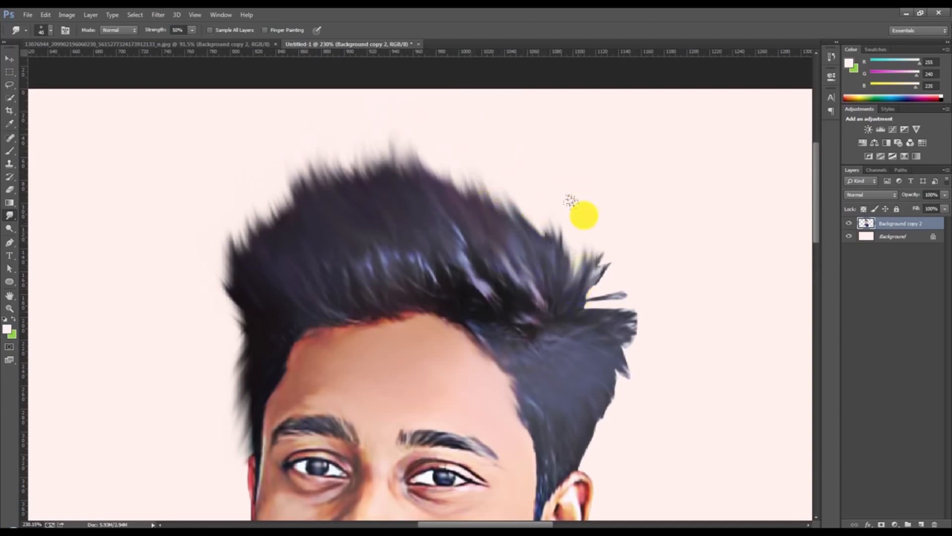
- Smear the spiky tufts on the right side of the hair outward into soft, feathered strands
left_click_drag(599, 273, 631, 202)
left_click_drag(588, 277, 580, 206)
left_click_drag(595, 268, 590, 207)
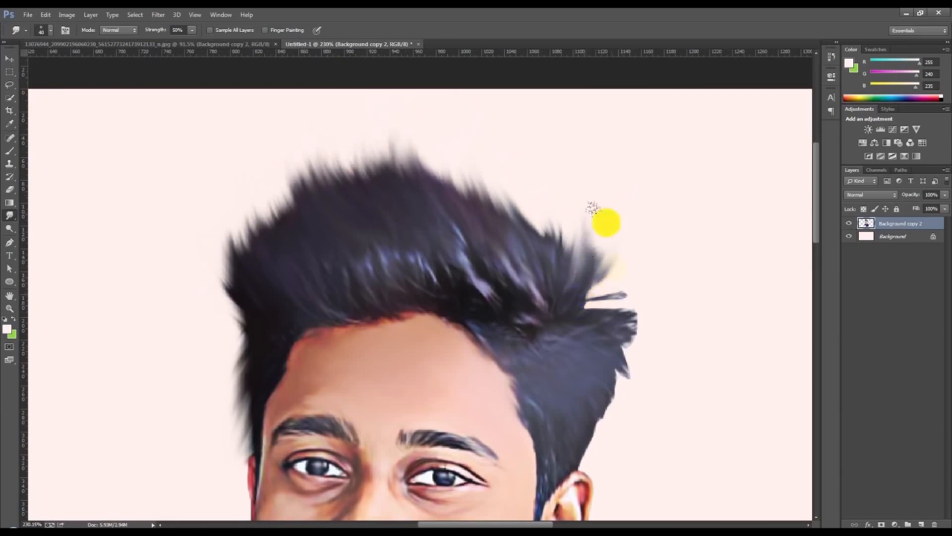
left_click_drag(572, 271, 615, 208)
left_click_drag(570, 300, 645, 256)
left_click_drag(598, 294, 650, 242)
left_click_drag(592, 321, 699, 321)
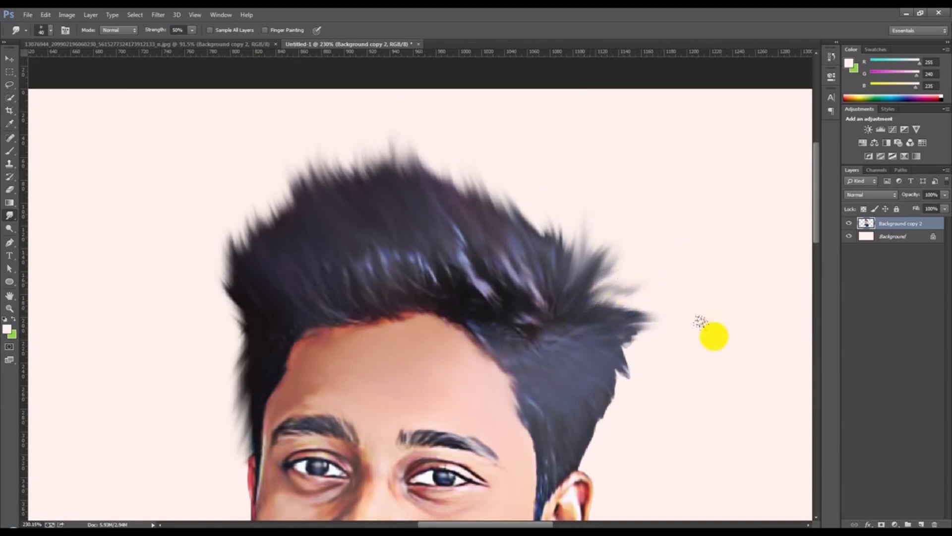
left_click_drag(615, 329, 705, 305)
mouse_move(607, 336)
left_mouse_down()
mouse_move(649, 388)
mouse_move(663, 373)
left_mouse_up()
left_click_drag(617, 342, 657, 366)
- Smudge the lower right hair edge downward and outward to feather it towards the ear
scroll(655, 363, "down", 4)
left_click_drag(594, 308, 632, 385)
left_click_drag(588, 344, 626, 413)
mouse_move(589, 367)
left_mouse_down()
mouse_move(613, 416)
mouse_move(599, 442)
mouse_move(617, 435)
left_mouse_up()
mouse_move(601, 329)
left_mouse_down()
mouse_move(624, 368)
mouse_move(655, 389)
left_mouse_up()
left_click_drag(637, 308, 653, 357)
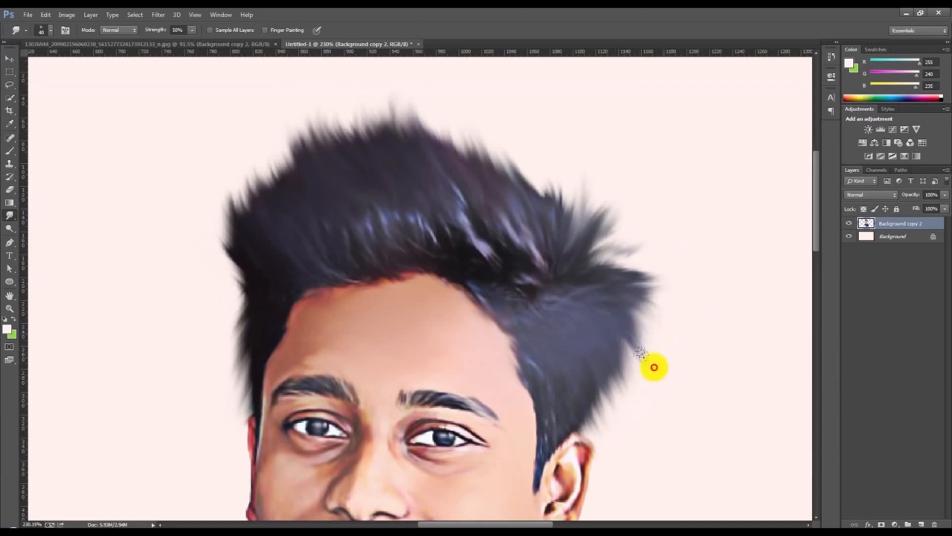
left_click_drag(626, 328, 640, 384)
mouse_move(614, 351)
left_mouse_down()
mouse_move(625, 394)
mouse_move(602, 371)
left_mouse_up()
- Push the overextended strands on the right side back towards the head and pull out one thin strand
mouse_move(653, 304)
left_mouse_down()
mouse_move(629, 266)
mouse_move(617, 272)
left_mouse_up()
left_click_drag(636, 218, 599, 233)
mouse_move(601, 194)
left_mouse_down()
mouse_move(570, 217)
mouse_move(584, 152)
mouse_move(596, 224)
left_mouse_up()
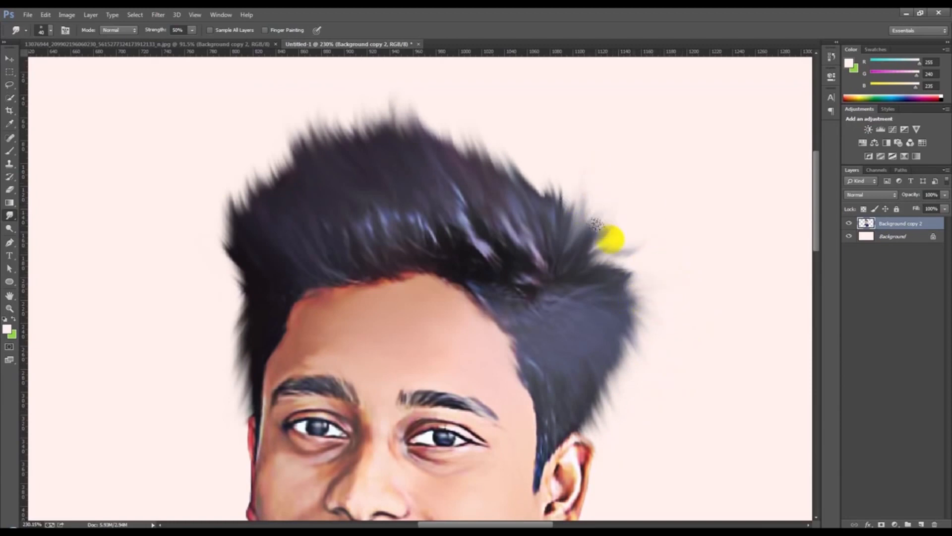
left_click_drag(599, 259, 626, 248)
- Smudge the front of the hair above the forehead upward to blend its highlights into smooth strands
scroll(624, 257, "down", 11)
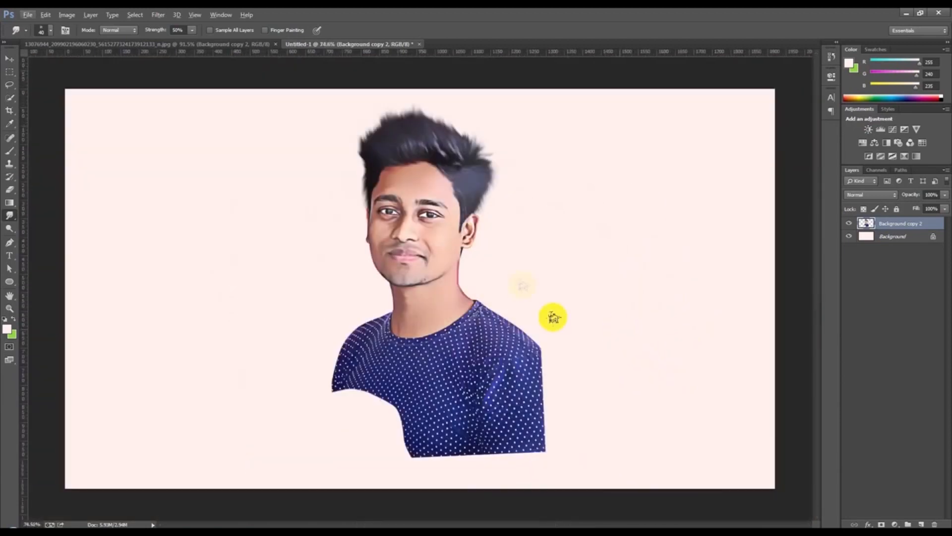
scroll(499, 226, "up", 3)
scroll(436, 170, "up", 4)
left_click_drag(440, 181, 432, 119)
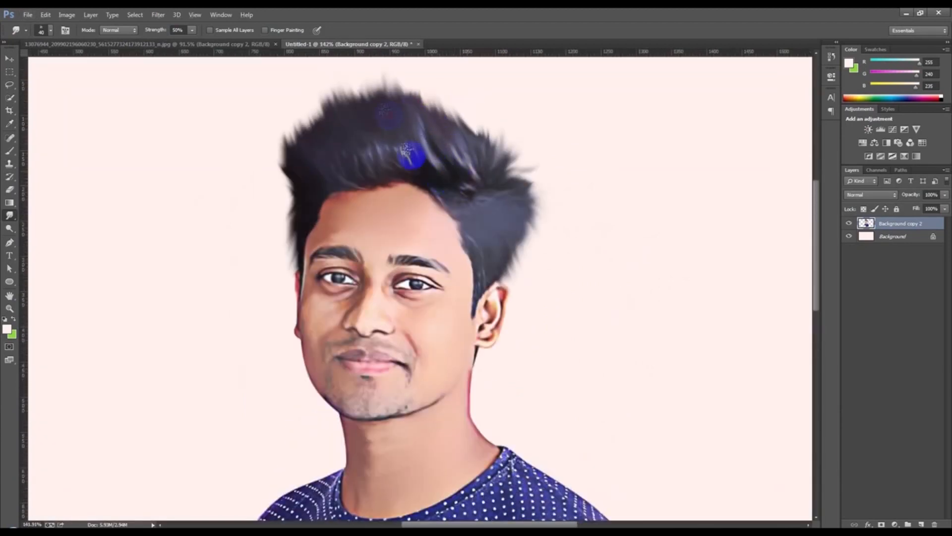
mouse_move(414, 161)
left_mouse_down()
mouse_move(341, 142)
mouse_move(325, 112)
left_mouse_up()
scroll(464, 198, "up", 2)
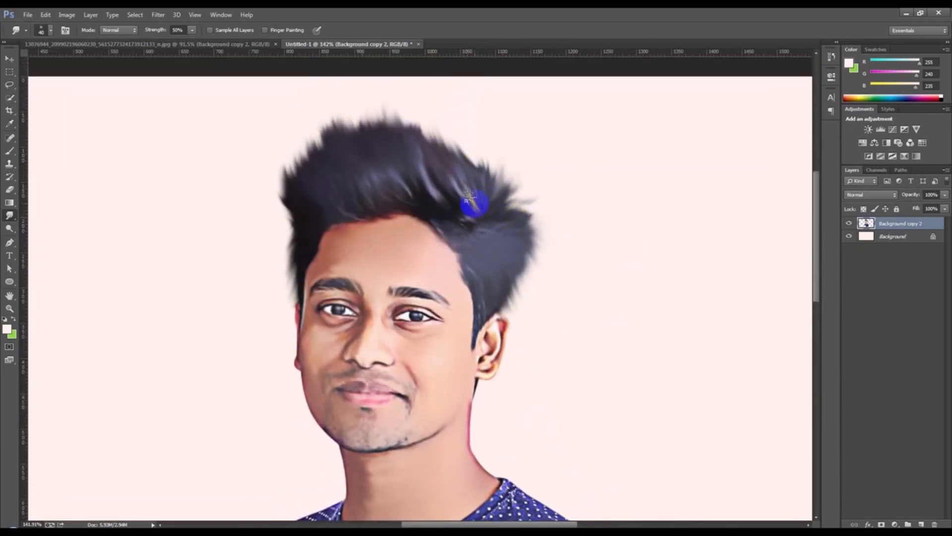
scroll(474, 203, "down", 4)
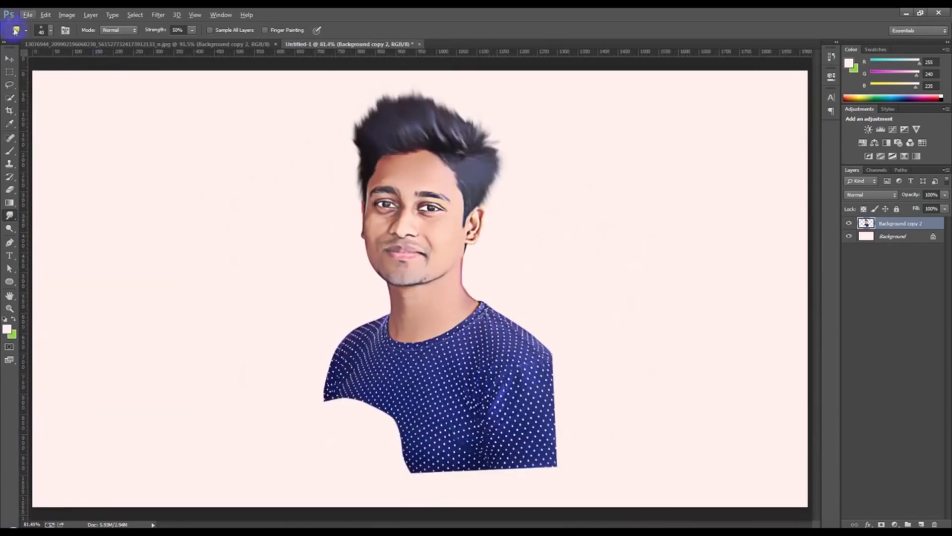
- Add a new empty layer above the portrait layer and clip it to the portrait with a clipping mask
left_click(9, 61)
scroll(410, 185, "up", 5)
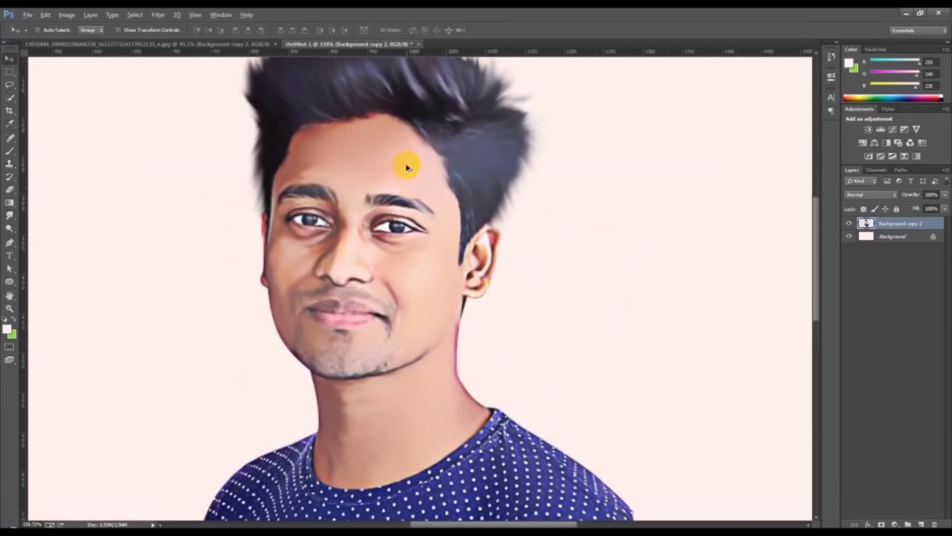
scroll(406, 228, "up", 2)
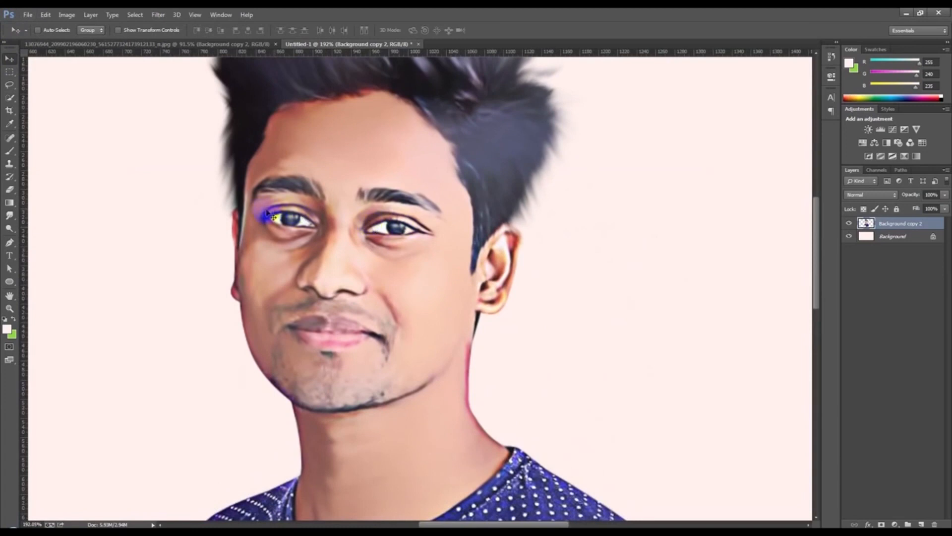
scroll(266, 223, "down", 2)
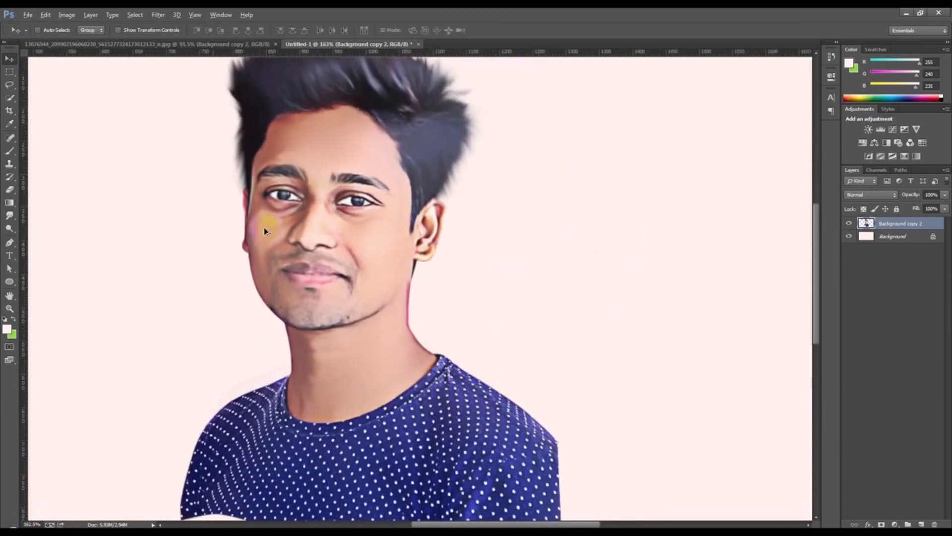
scroll(264, 230, "up", 1)
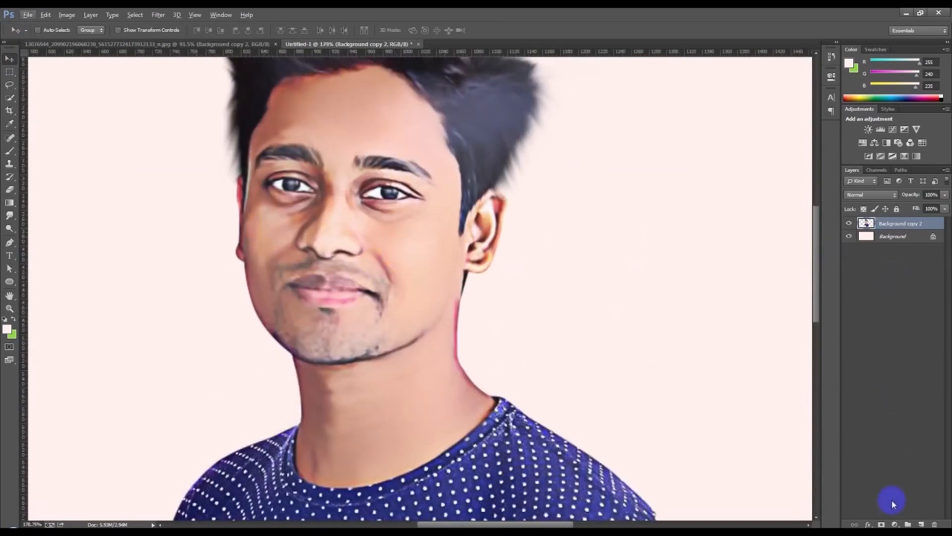
left_click(921, 523)
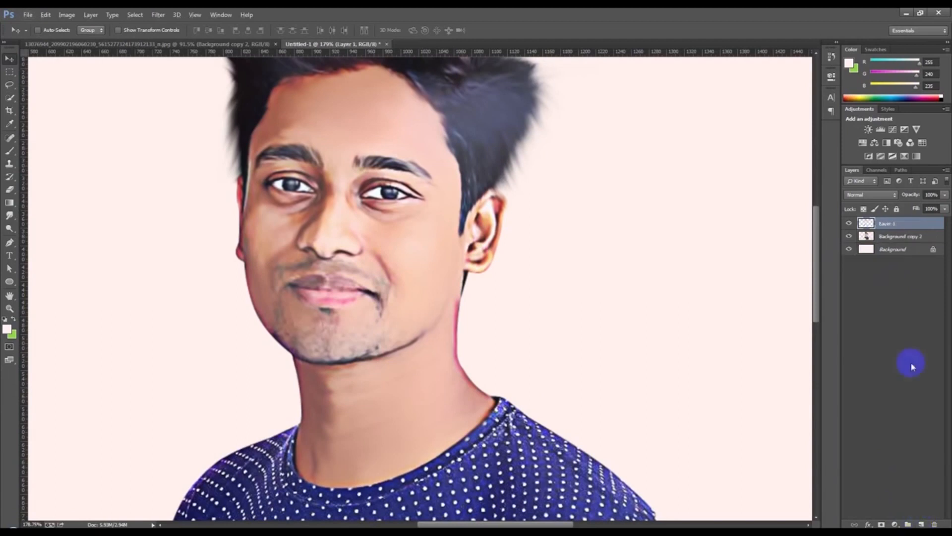
right_click(899, 229)
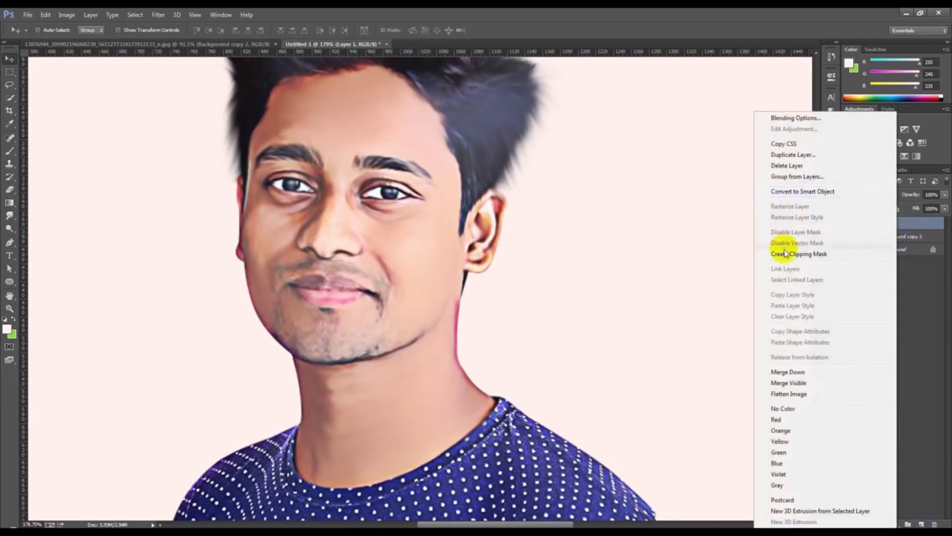
left_click(800, 254)
- Set the layer thumbnails to medium size and widen the layer list
right_click(867, 310)
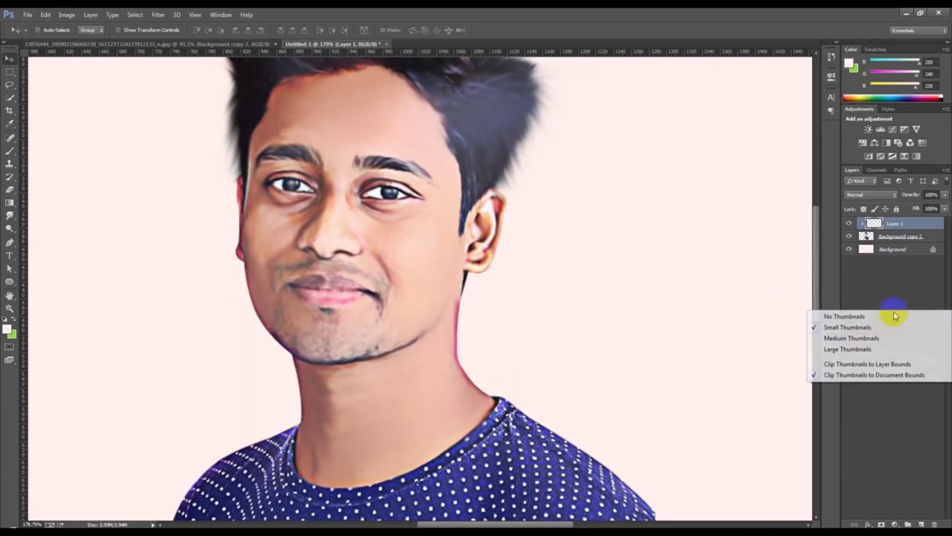
left_click(877, 335)
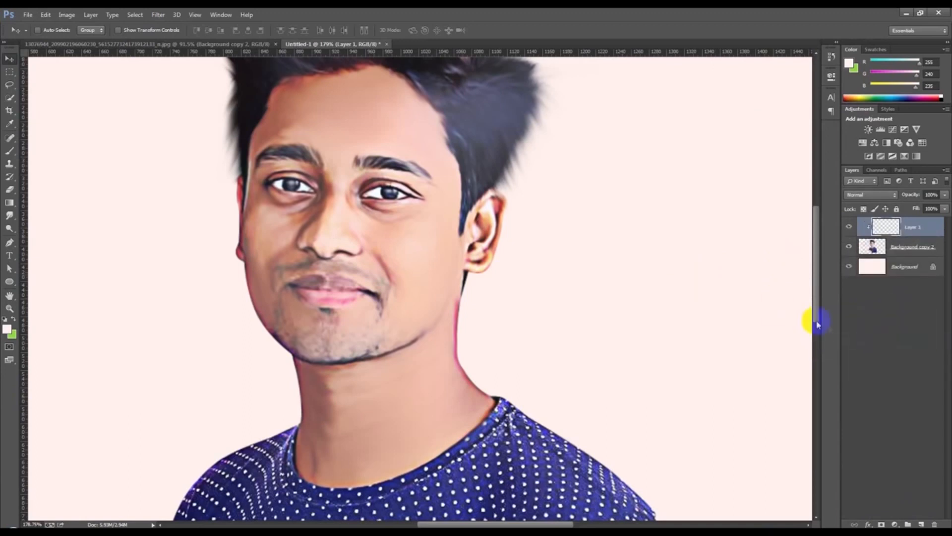
left_click(843, 329)
left_click_drag(841, 325, 814, 325)
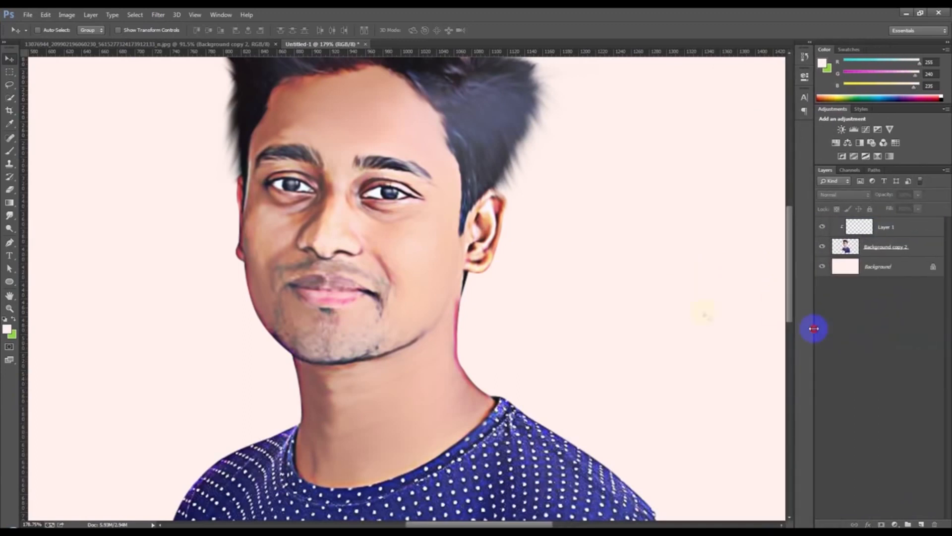
left_click(390, 193)
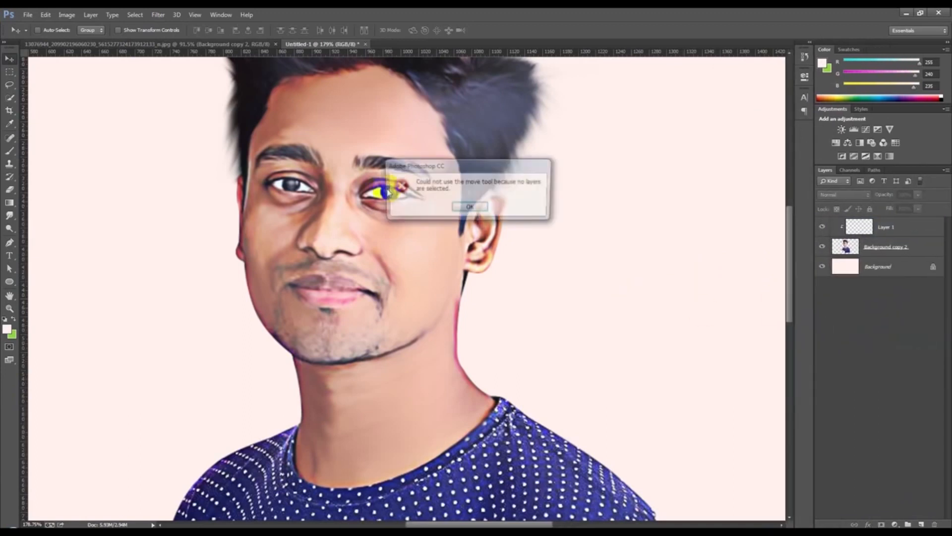
- Select Layer 1 and sample a light skin tone from the cheek as the painting colour for the Brush tool
left_click(869, 234)
left_click(10, 150)
scroll(372, 174, "up", 2)
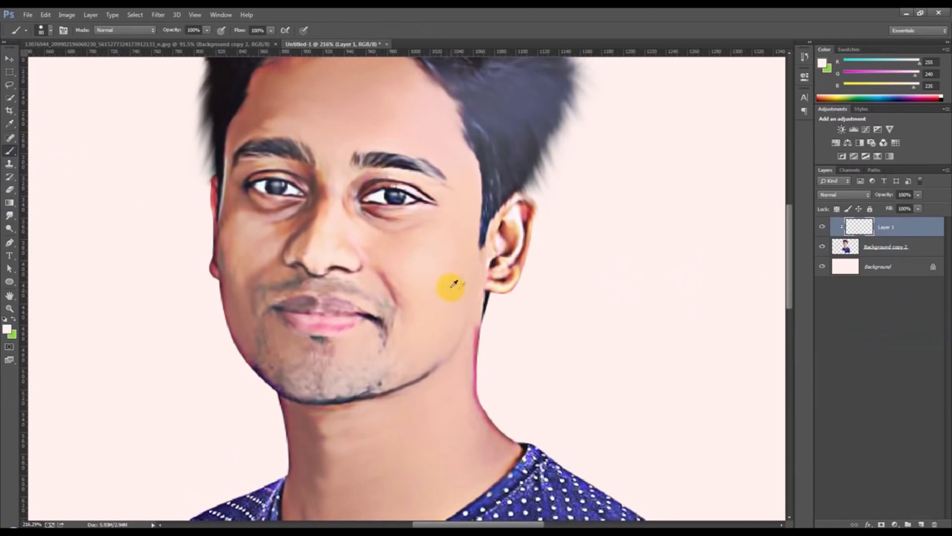
left_click(452, 263, "alt")
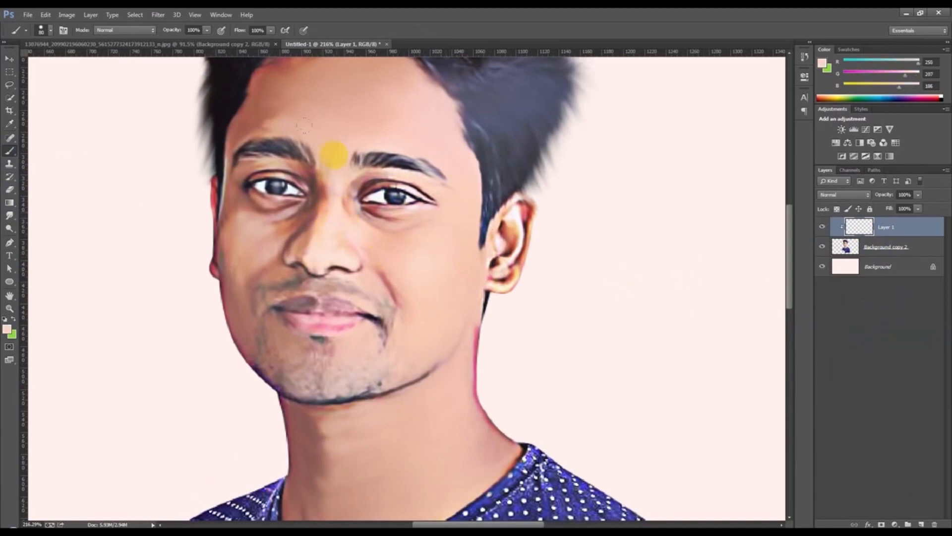
scroll(322, 144, "up", 2)
left_click_drag(315, 175, 288, 162)
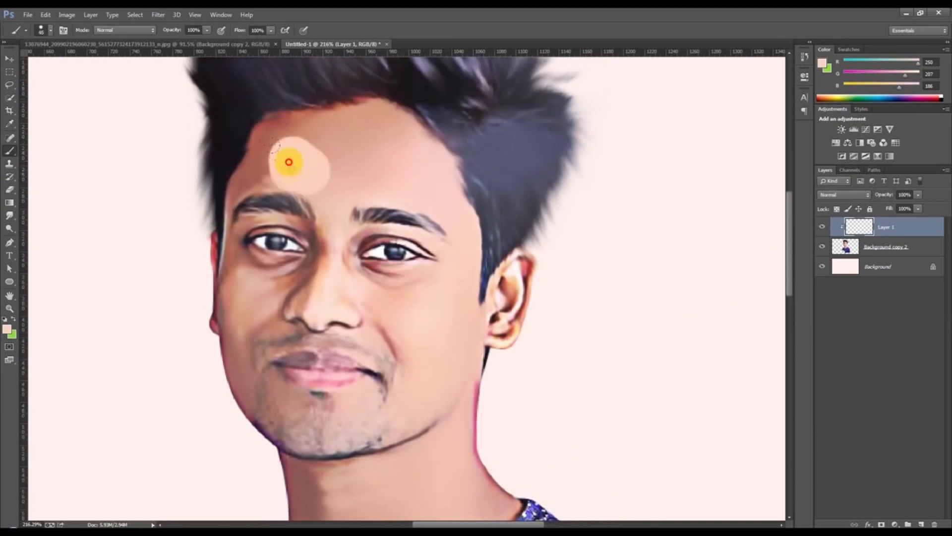
key("ctrl+z")
- Paint the sampled skin tone over the forehead and the temple with a soft round brush at 58% opacity
right_click(348, 177)
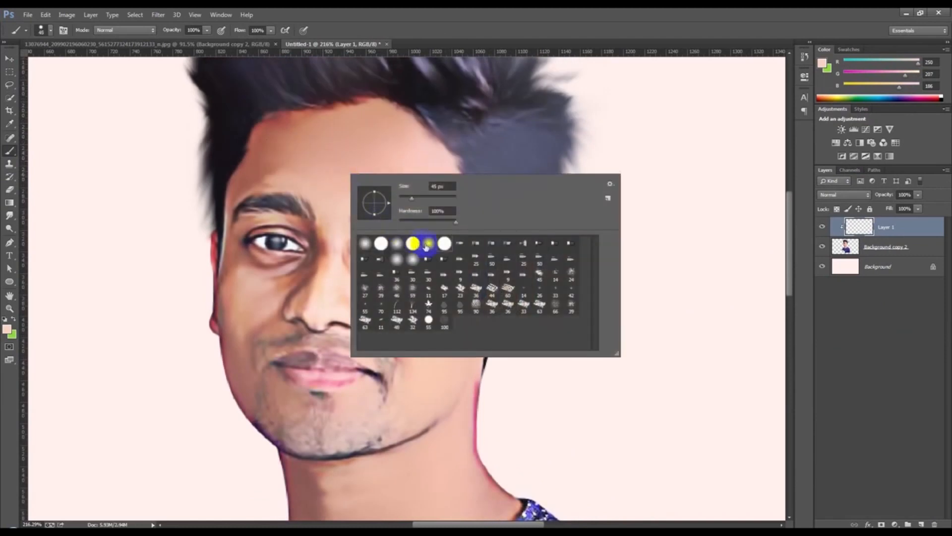
left_click(476, 39)
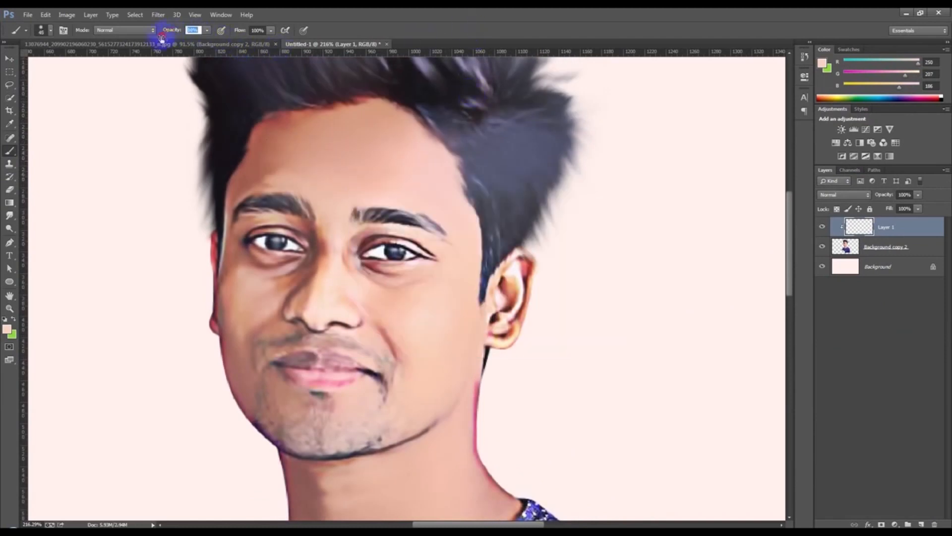
mouse_move(283, 165)
left_mouse_down()
mouse_move(258, 154)
mouse_move(283, 129)
mouse_move(297, 139)
mouse_move(313, 132)
mouse_move(310, 157)
mouse_move(339, 136)
mouse_move(325, 127)
mouse_move(370, 121)
mouse_move(397, 133)
mouse_move(390, 148)
mouse_move(355, 163)
mouse_move(409, 174)
left_mouse_up()
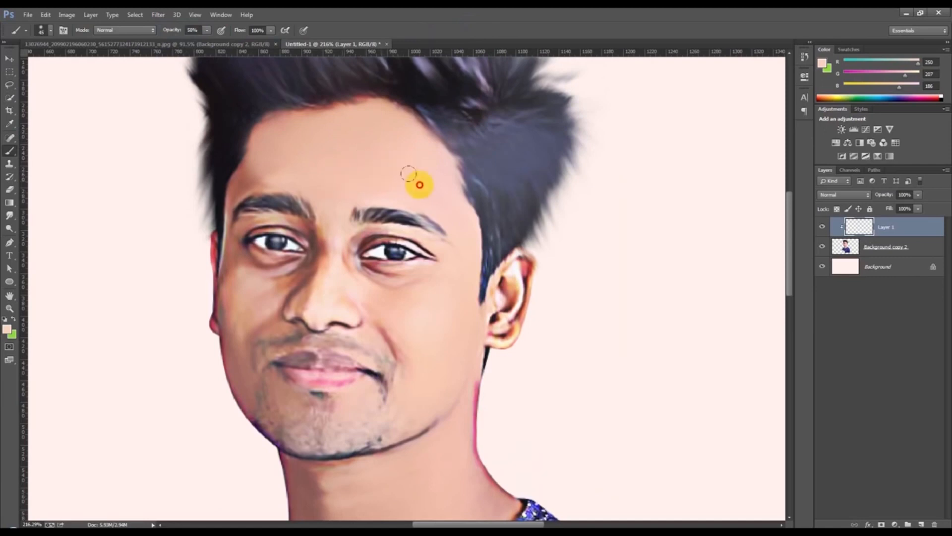
mouse_move(271, 178)
left_mouse_down()
mouse_move(239, 194)
mouse_move(246, 239)
mouse_move(233, 252)
mouse_move(251, 370)
mouse_move(237, 335)
mouse_move(249, 309)
mouse_move(264, 311)
mouse_move(296, 271)
mouse_move(242, 271)
left_mouse_up()
- Paint the skin tone along the nose, over the cheek below the eye and around the eyelids with a smaller brush
left_click_drag(300, 276, 329, 247)
left_click(364, 285)
left_click(378, 302)
left_click_drag(385, 289, 426, 288)
left_click(334, 245)
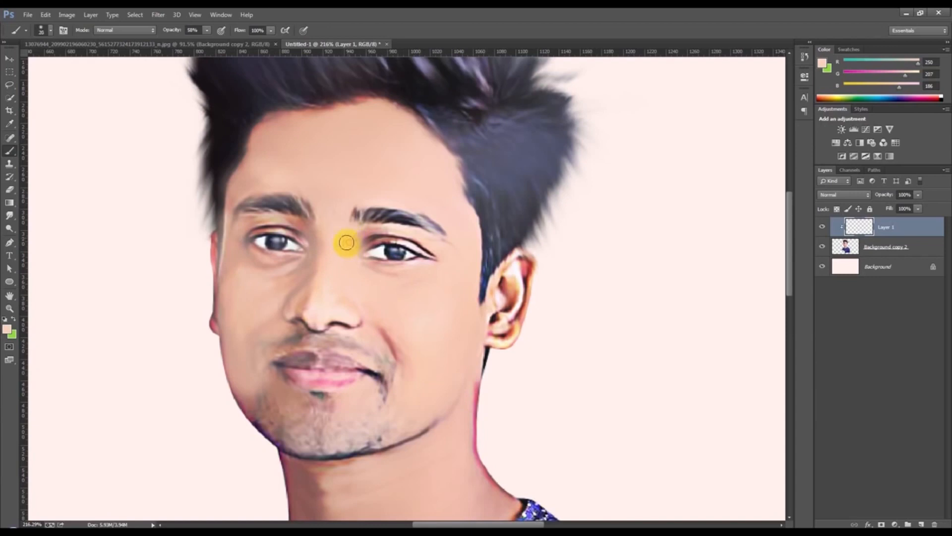
mouse_move(351, 238)
left_mouse_down()
mouse_move(387, 226)
mouse_move(366, 235)
mouse_move(433, 247)
left_mouse_up()
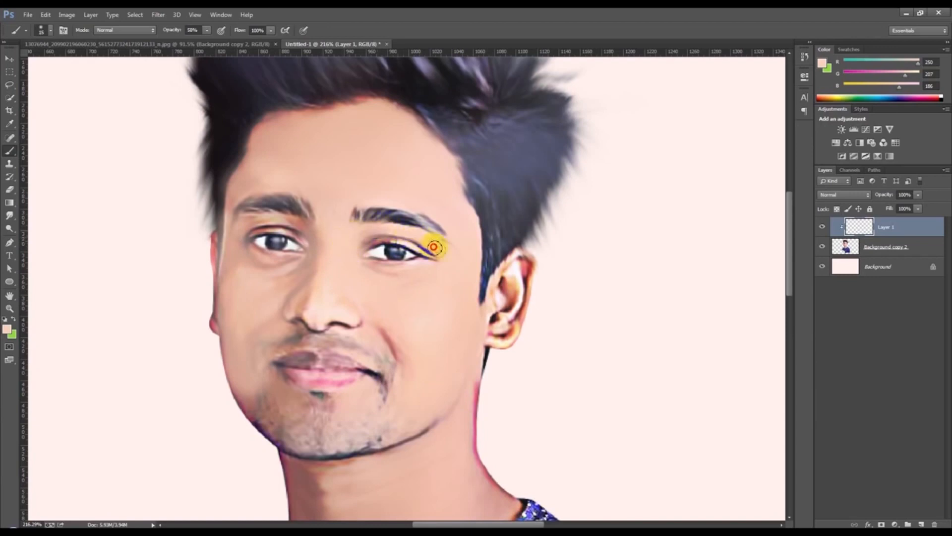
- Paint the skin tone over the jawline and down the neck to the shirt collar
scroll(453, 261, "down", 3)
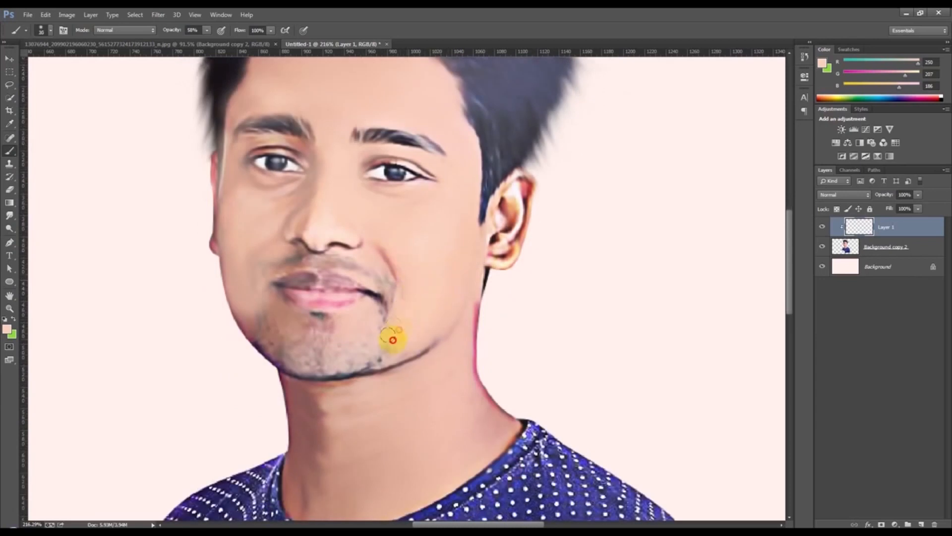
mouse_move(404, 350)
left_mouse_down()
mouse_move(443, 317)
mouse_move(455, 324)
mouse_move(434, 370)
mouse_move(369, 399)
mouse_move(301, 397)
mouse_move(319, 477)
mouse_move(308, 493)
mouse_move(283, 451)
mouse_move(297, 511)
left_mouse_up()
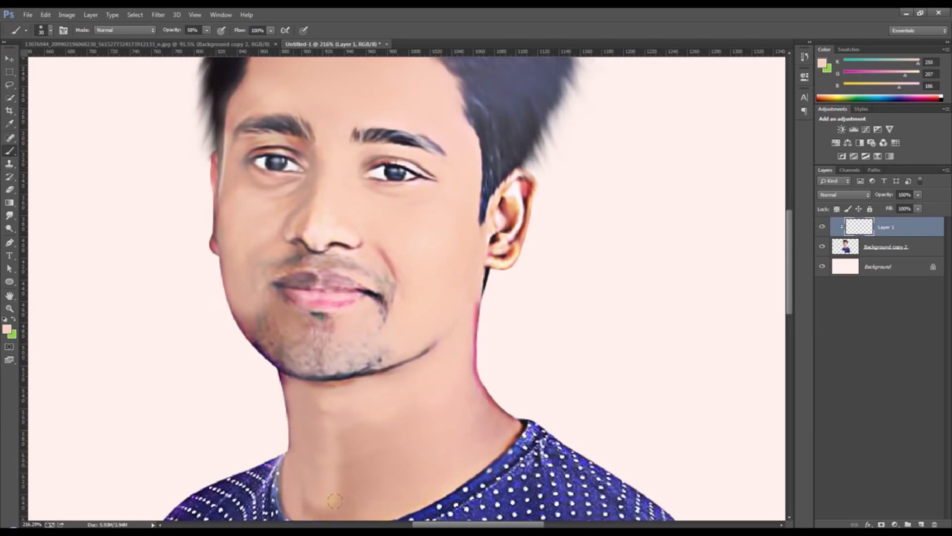
scroll(296, 454, "down", 1)
mouse_move(297, 454)
left_mouse_down()
mouse_move(382, 472)
mouse_move(374, 480)
mouse_move(501, 397)
mouse_move(376, 455)
mouse_move(343, 418)
mouse_move(387, 430)
mouse_move(342, 366)
mouse_move(311, 360)
mouse_move(361, 355)
mouse_move(430, 325)
left_mouse_up()
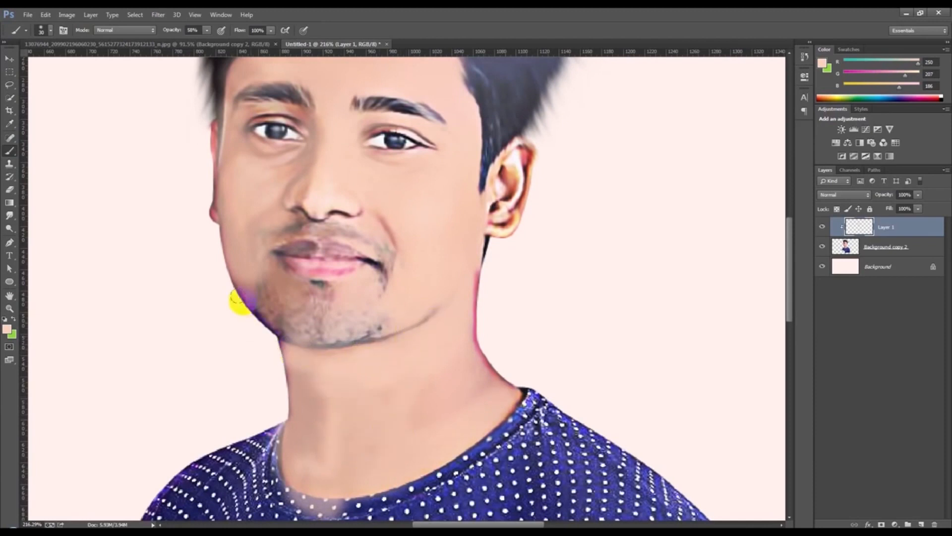
- Even out the skin on the shaded cheek, from the jaw edge and mouth corner up beside the nose
left_click_drag(290, 293, 300, 299)
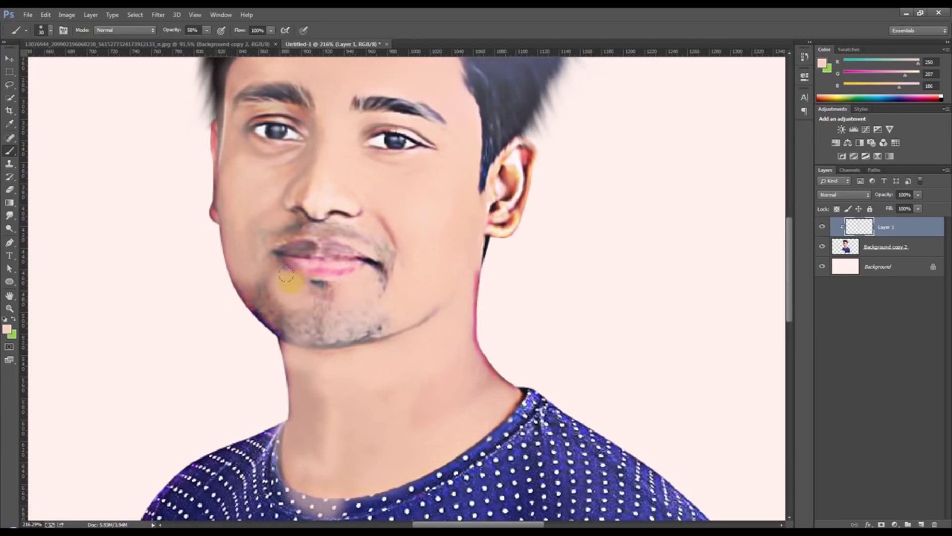
mouse_move(276, 266)
left_mouse_down()
mouse_move(263, 297)
mouse_move(249, 288)
mouse_move(251, 298)
mouse_move(225, 229)
left_mouse_up()
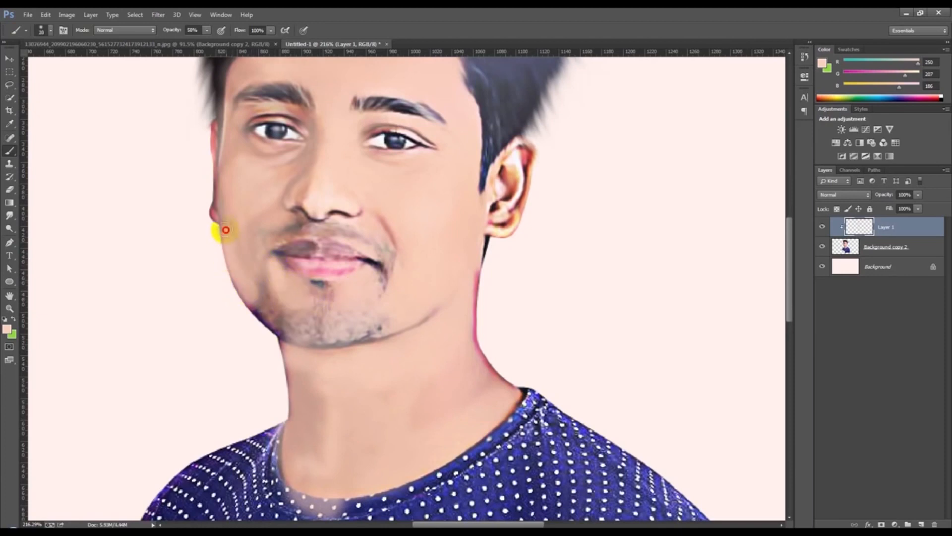
mouse_move(253, 305)
left_mouse_down()
mouse_move(220, 219)
mouse_move(234, 149)
mouse_move(265, 180)
mouse_move(296, 175)
mouse_move(287, 203)
mouse_move(308, 185)
mouse_move(296, 233)
mouse_move(253, 246)
mouse_move(262, 229)
left_mouse_up()
scroll(238, 223, "up", 1)
mouse_move(281, 197)
left_mouse_down()
mouse_move(240, 248)
mouse_move(251, 289)
mouse_move(243, 253)
left_mouse_up()
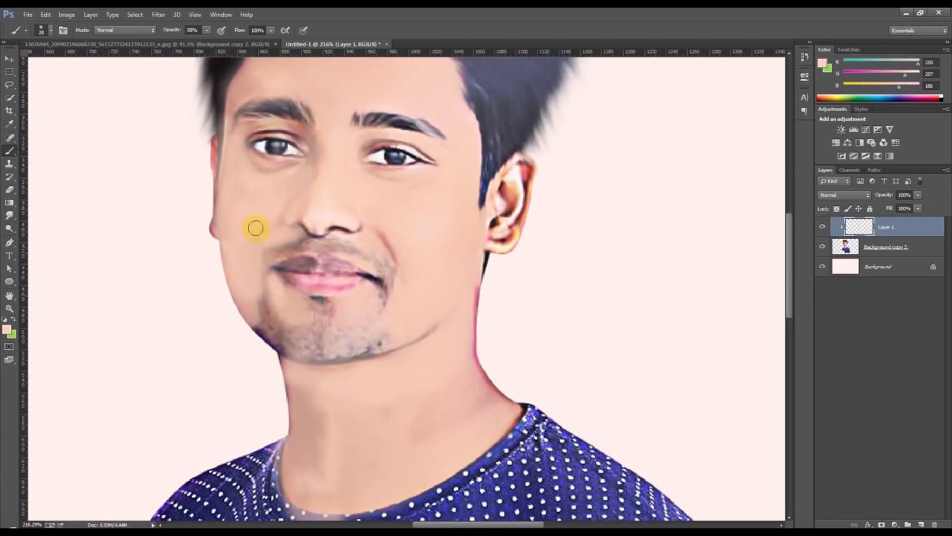
- Paint more skin tone around the mustache and jaw edges and over the shadows under both eyes
left_click_drag(398, 259, 382, 239)
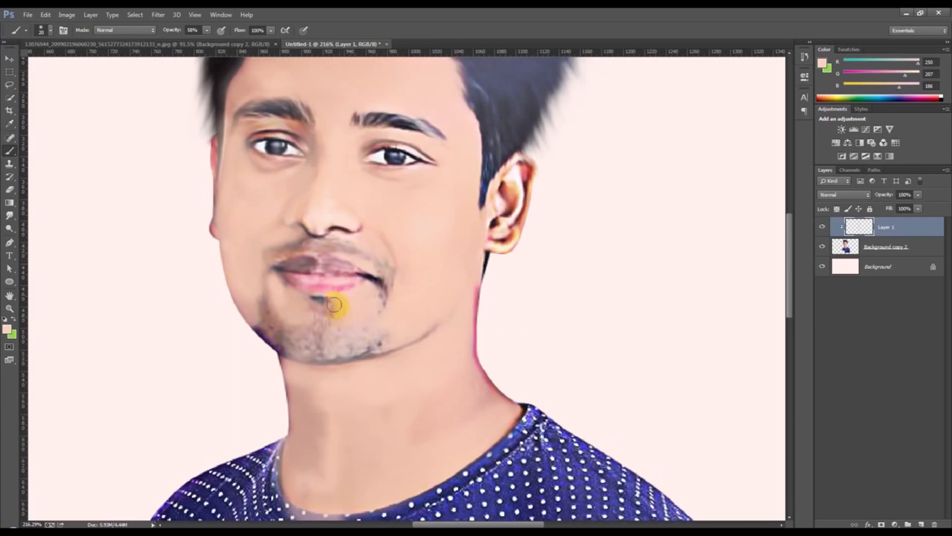
mouse_move(251, 294)
left_mouse_down()
mouse_move(256, 320)
mouse_move(250, 264)
mouse_move(267, 242)
left_mouse_up()
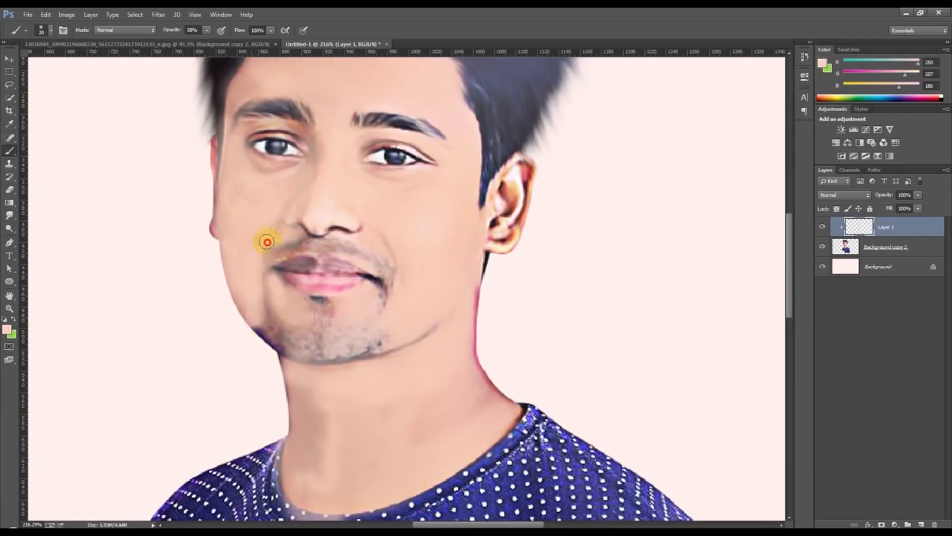
mouse_move(304, 143)
left_mouse_down()
mouse_move(279, 121)
mouse_move(262, 121)
mouse_move(242, 130)
mouse_move(288, 124)
mouse_move(315, 137)
mouse_move(306, 161)
mouse_move(275, 164)
mouse_move(254, 154)
left_mouse_up()
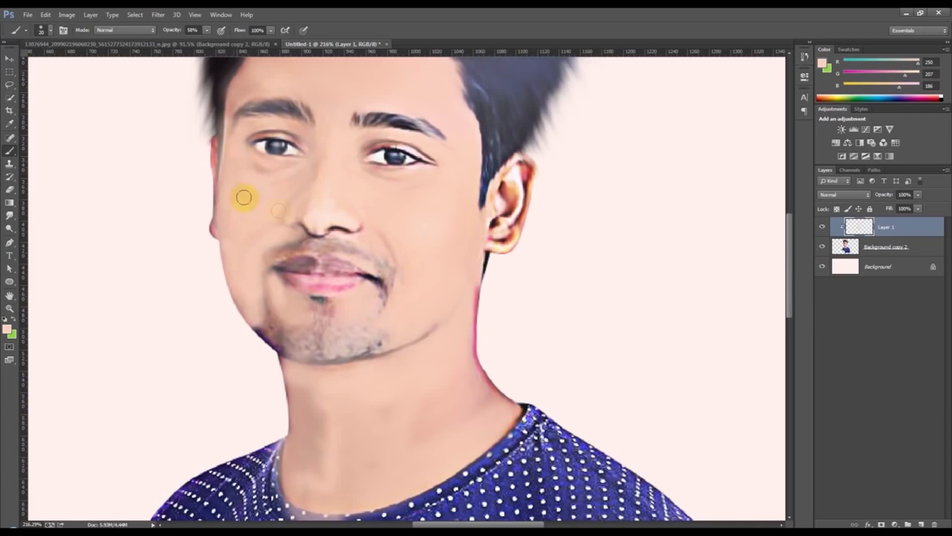
scroll(374, 183, "up", 1)
mouse_move(362, 174)
left_mouse_down()
mouse_move(387, 164)
mouse_move(426, 169)
mouse_move(408, 204)
mouse_move(377, 202)
mouse_move(440, 181)
left_mouse_up()
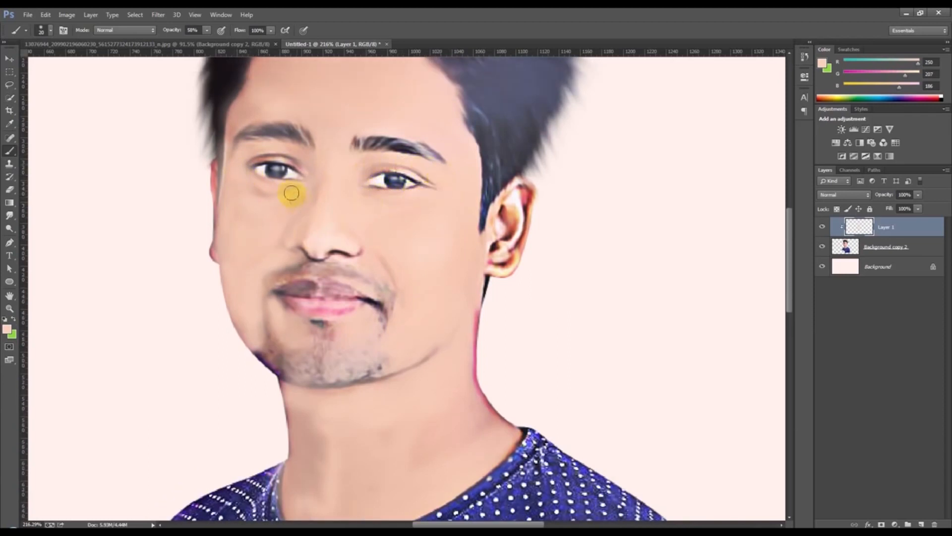
- Smooth the skin around the eyes, between the eyebrows and across the lower forehead with the sampled tone
scroll(298, 184, "up", 1)
left_click_drag(303, 166, 247, 164)
mouse_move(256, 124)
left_mouse_down()
mouse_move(232, 138)
mouse_move(255, 89)
mouse_move(259, 118)
mouse_move(276, 86)
mouse_move(366, 72)
mouse_move(393, 75)
mouse_move(430, 118)
left_mouse_up()
scroll(266, 119, "up", 3)
mouse_move(305, 108)
left_mouse_down()
mouse_move(277, 119)
mouse_move(296, 98)
mouse_move(273, 117)
mouse_move(276, 97)
mouse_move(244, 146)
left_mouse_up()
- Lower the opacity of Layer 1 to 63%
scroll(378, 233, "down", 2)
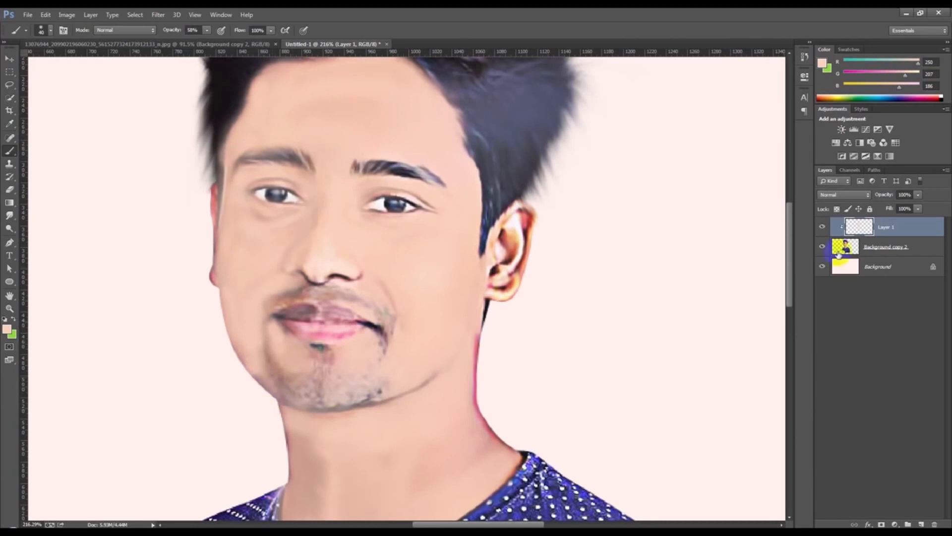
left_click_drag(883, 199, 872, 196)
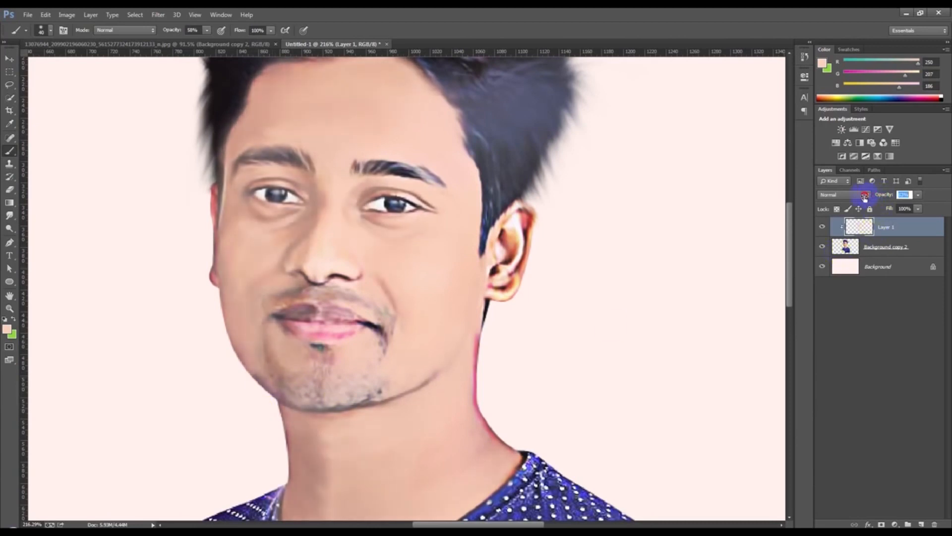
scroll(518, 333, "down", 4)
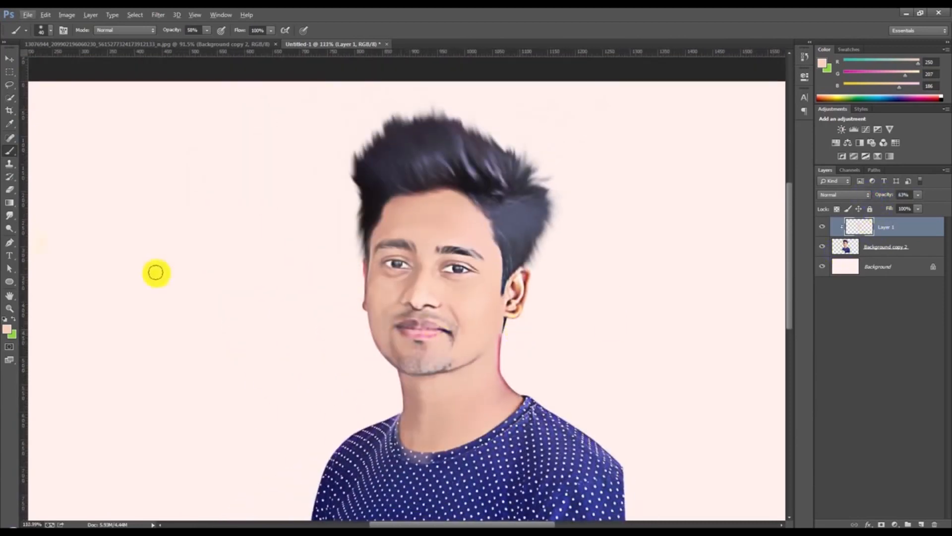
- Erase the skin paint that spills over the shirt collar on Layer 1 with an enlarged eraser
right_click(8, 192)
left_click(50, 187)
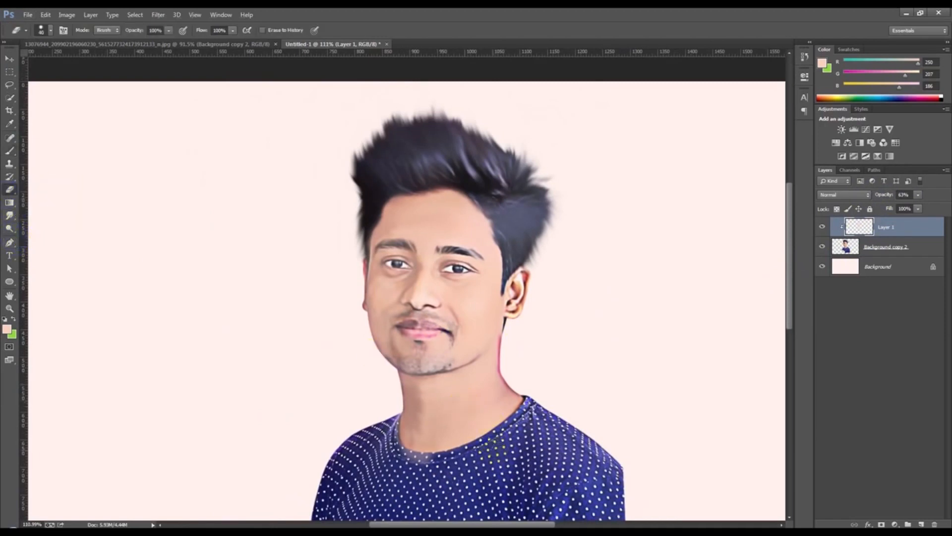
key("bracketright")
key("bracketright")
left_click_drag(460, 459, 406, 468)
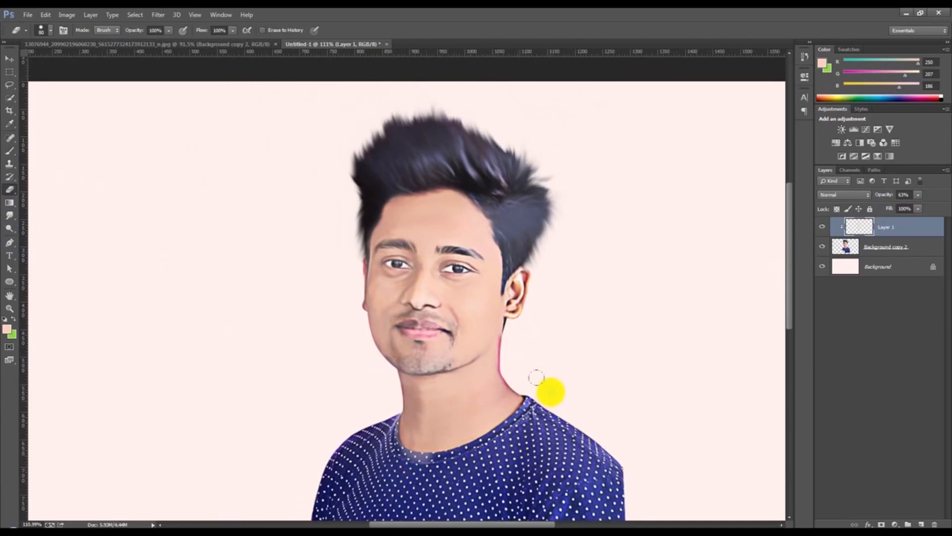
right_click(548, 390)
mouse_move(533, 424)
left_mouse_down()
mouse_move(522, 446)
mouse_move(474, 471)
left_mouse_up()
mouse_move(400, 487)
left_mouse_down()
mouse_move(312, 283)
mouse_move(355, 191)
mouse_move(527, 135)
left_mouse_up()
- Erase the skin paint over both eyes and eyebrows, and set the eraser opacity to 50%
scroll(529, 210, "up", 3)
left_click(349, 284)
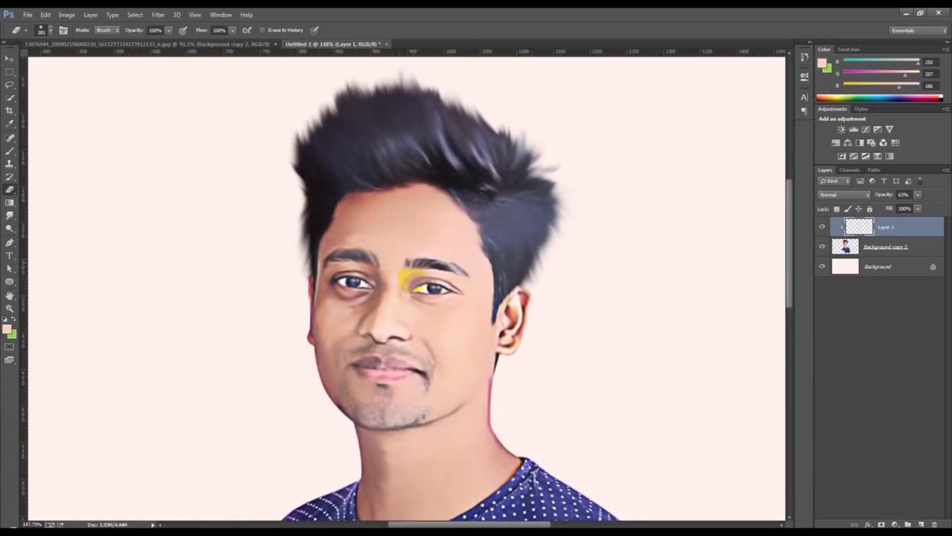
left_click_drag(408, 281, 389, 291)
left_click(303, 260)
left_click(350, 278)
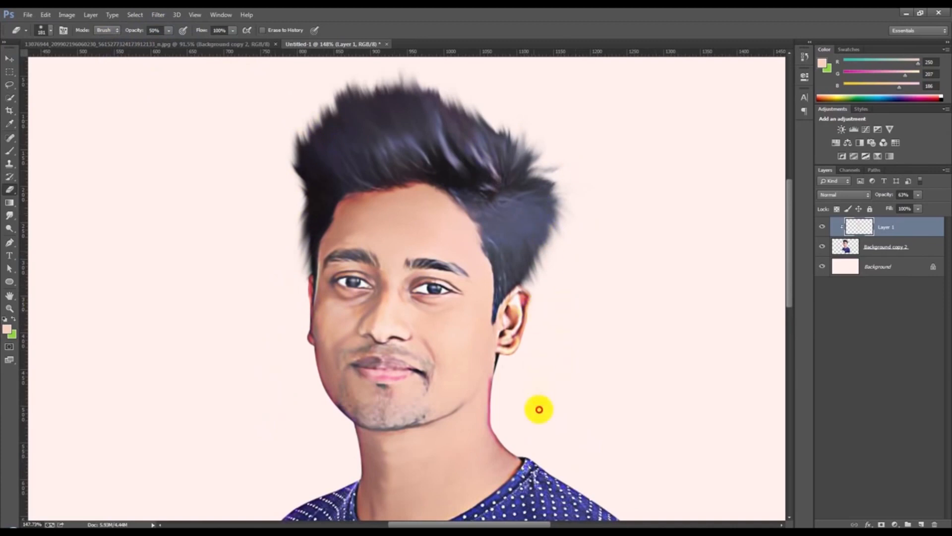
- Review the retouched face and remove the separate Layer 1 above the portrait layer
key("v")
scroll(293, 219, "down", 3)
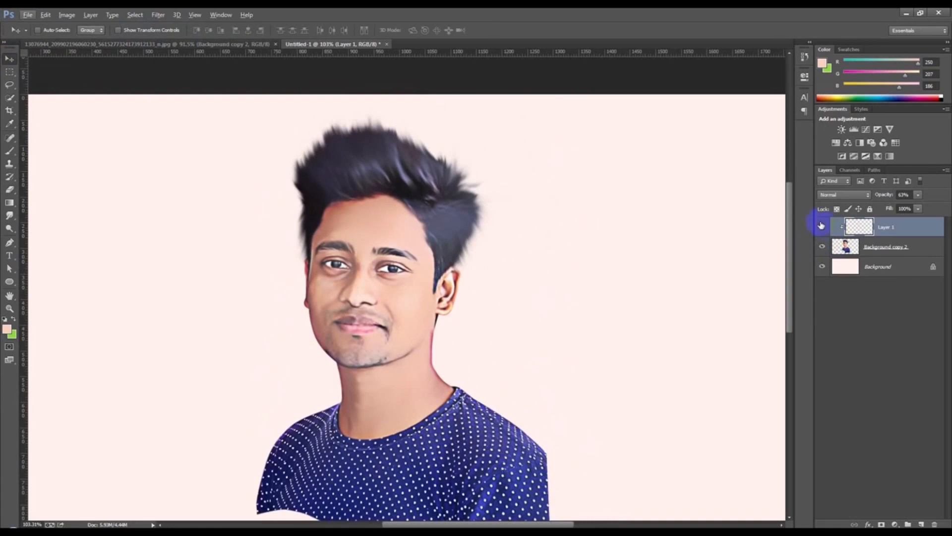
scroll(467, 265, "up", 2)
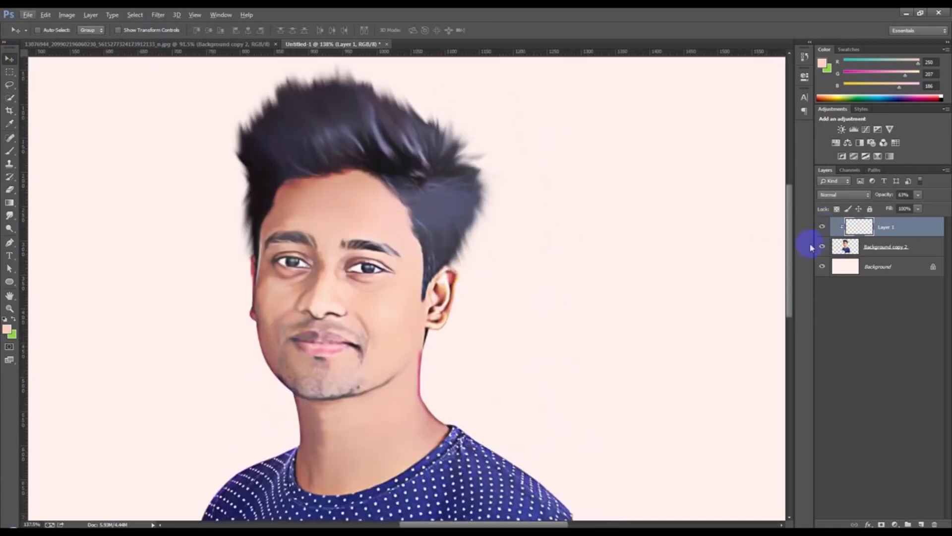
key("Delete")
scroll(565, 265, "down", 4)
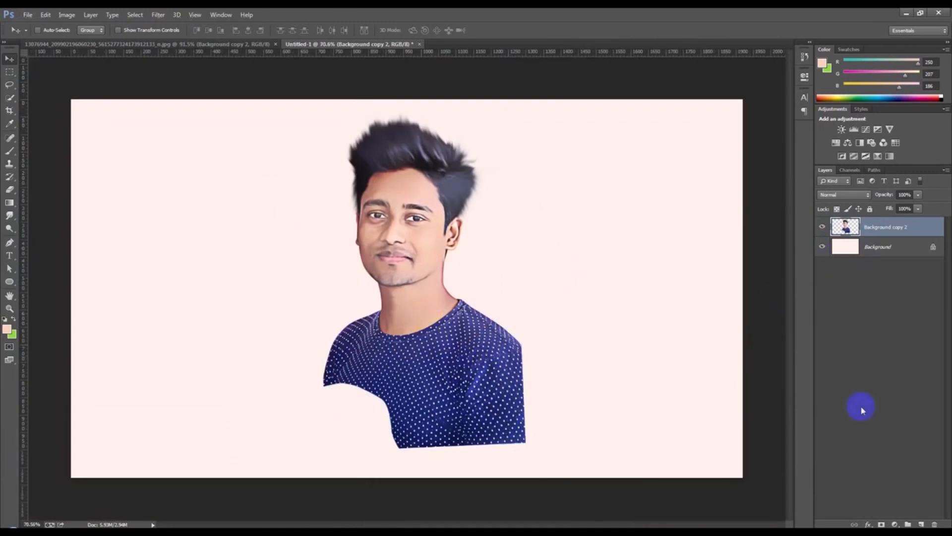
- Add a layer mask to the portrait layer and fade the shirt's lower edge with a 300 px black brush at 100% opacity
left_click(882, 524)
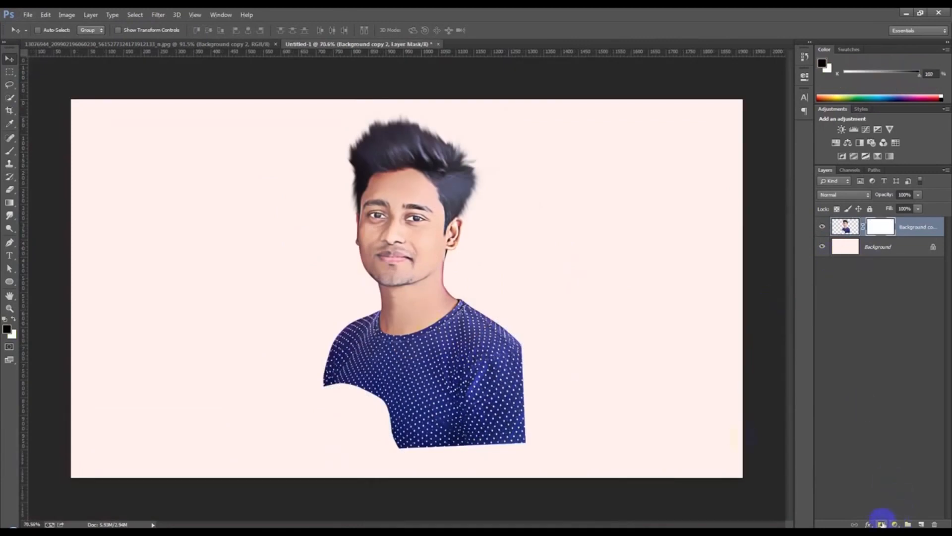
left_click(16, 153)
right_click(165, 180)
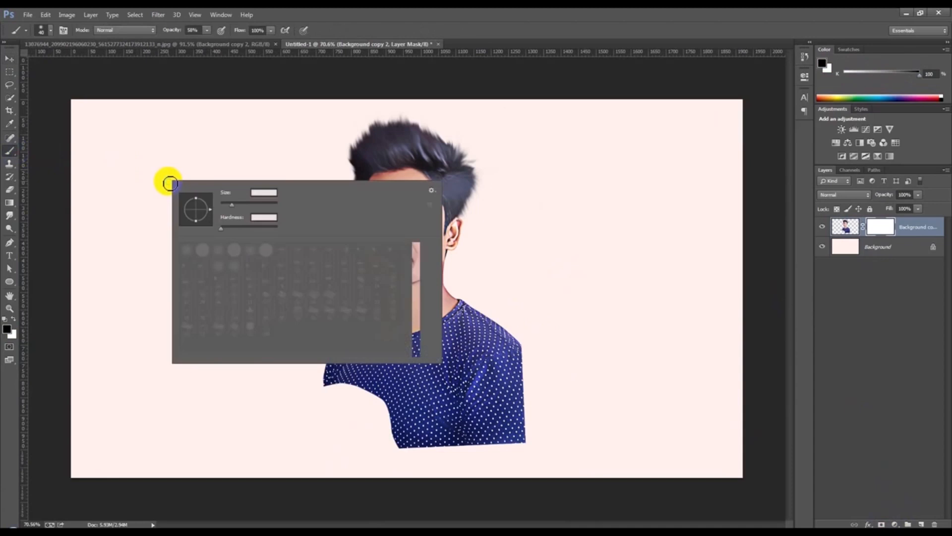
mouse_move(440, 360)
left_mouse_down()
mouse_move(453, 418)
mouse_move(485, 431)
left_mouse_up()
- Load an additional brush set from disk into the brush presets
left_click(476, 192)
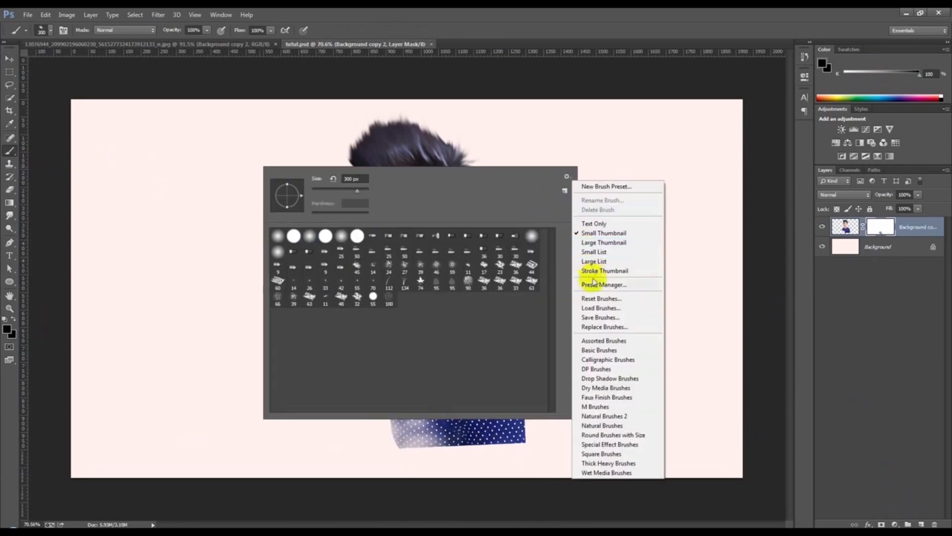
left_click(597, 308)
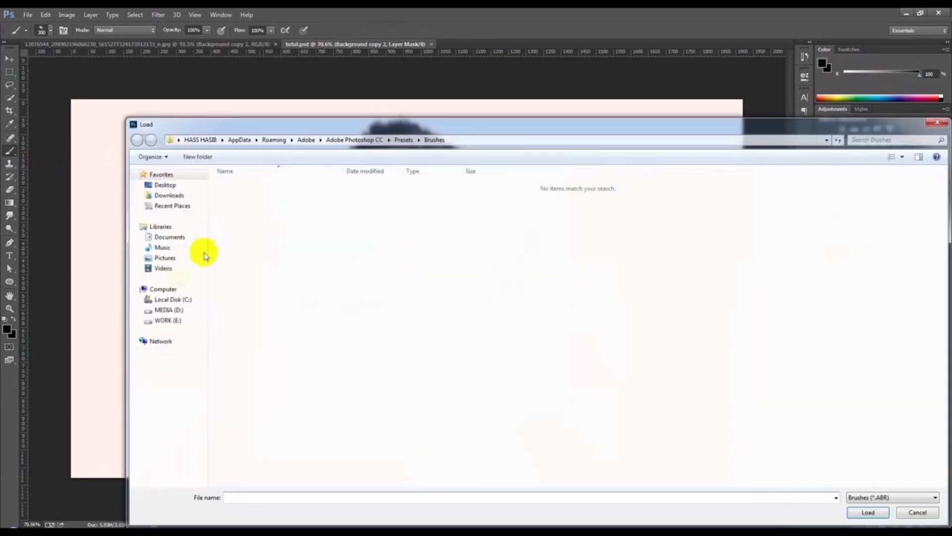
left_click(173, 299)
left_click(169, 310)
left_click_drag(746, 128, 746, 127)
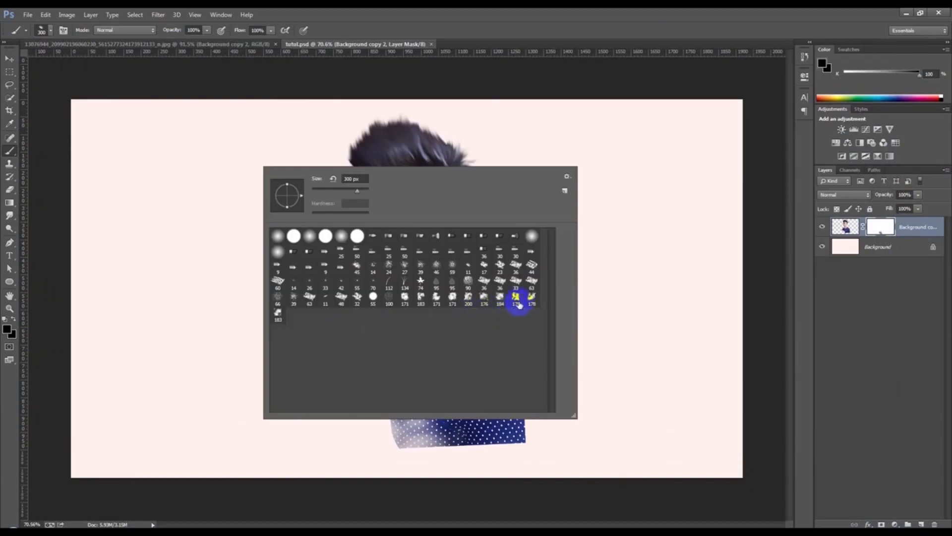
- Choose the 178 px textured brush and dab black on the portrait mask along the shirt's lower-right edge
left_click(518, 303)
left_click(382, 16)
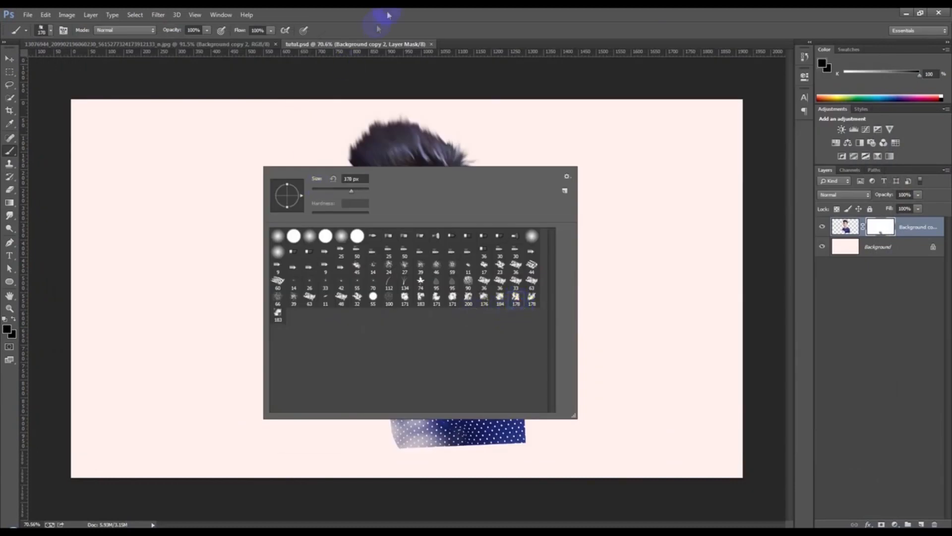
left_click(509, 448)
left_click(515, 443)
left_click(506, 449)
left_click(468, 450)
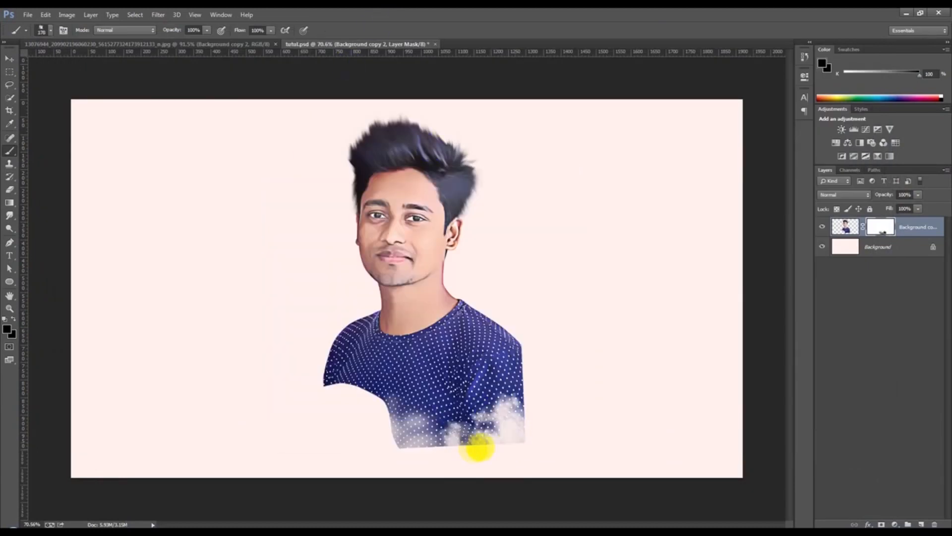
left_click(480, 451)
left_click(493, 447)
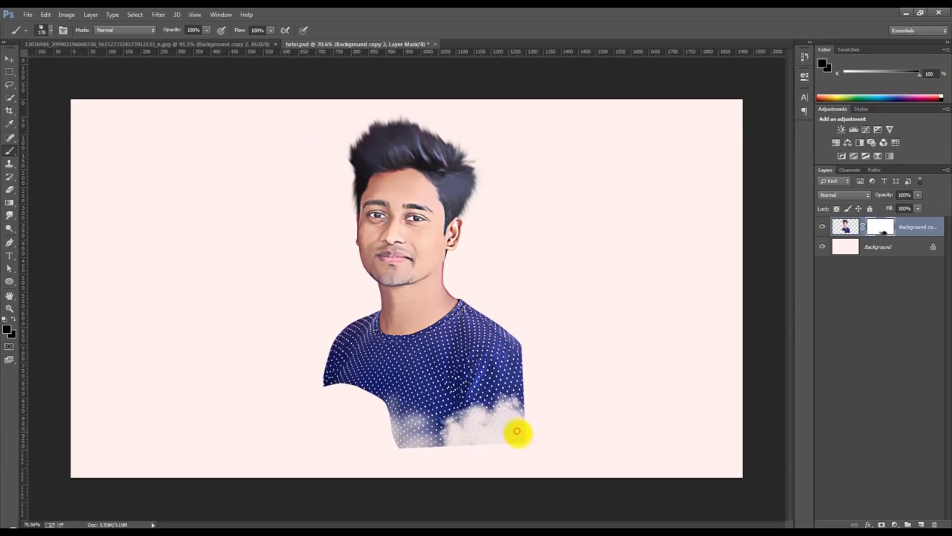
left_click(514, 430)
- Extend the textured black masking across the shirt's lower-left edge, its middle and up the right-hand sleeve
left_click(409, 440)
left_click(362, 418)
left_click(334, 397)
left_click(325, 379)
left_click(371, 410)
left_click(438, 434)
left_click(415, 416)
left_click(480, 406)
left_click(520, 385)
left_click(530, 346)
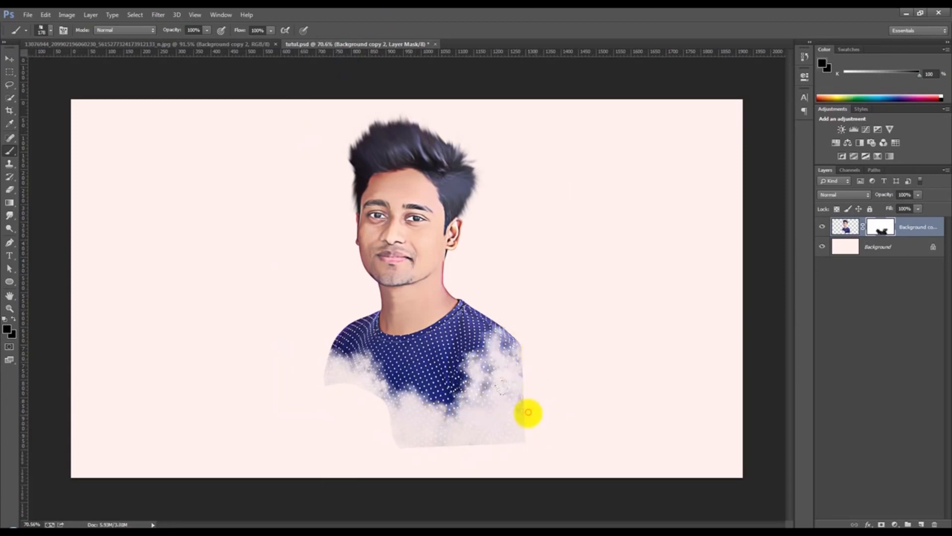
left_click(511, 437)
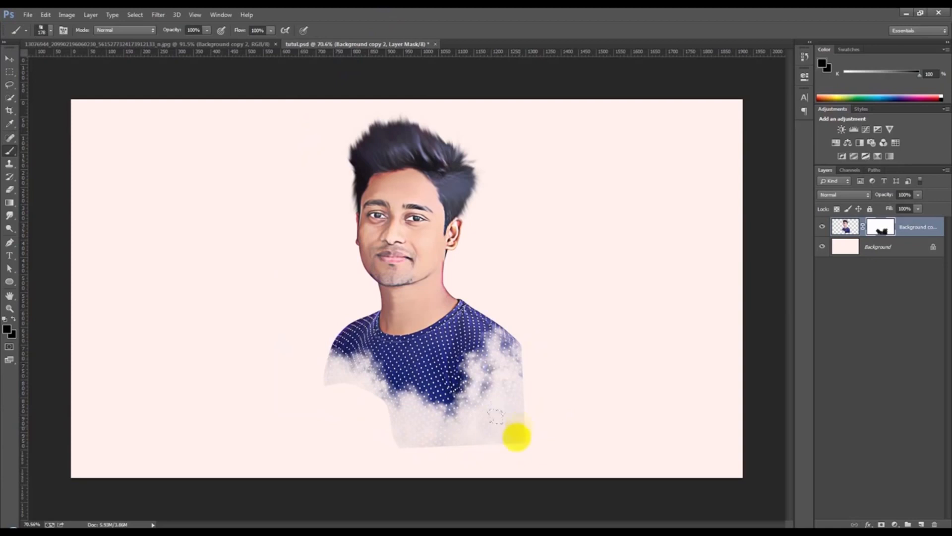
- Switch to the 176 px textured brush and dab the mask at the shirt's lower-right corner
right_click(548, 342)
left_click(781, 406)
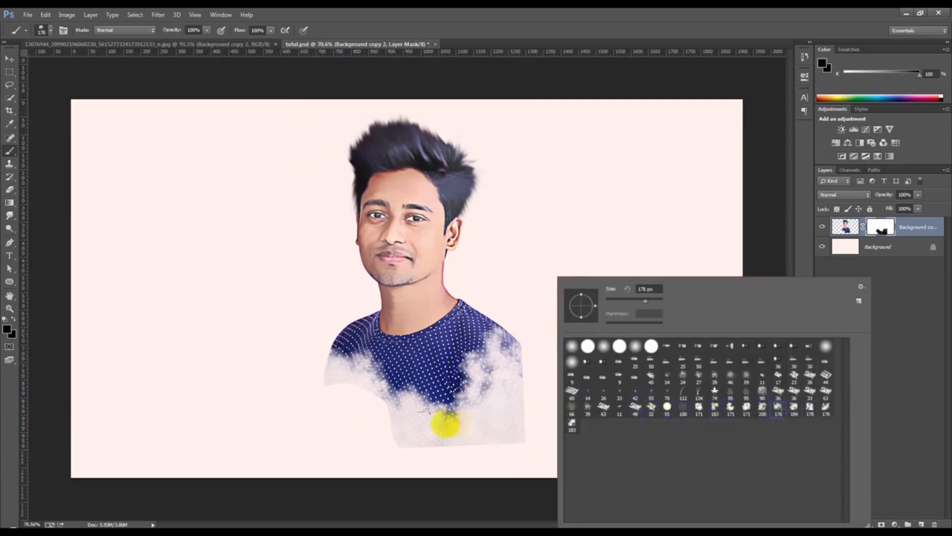
left_click(527, 425)
left_click(522, 437)
left_click(525, 442)
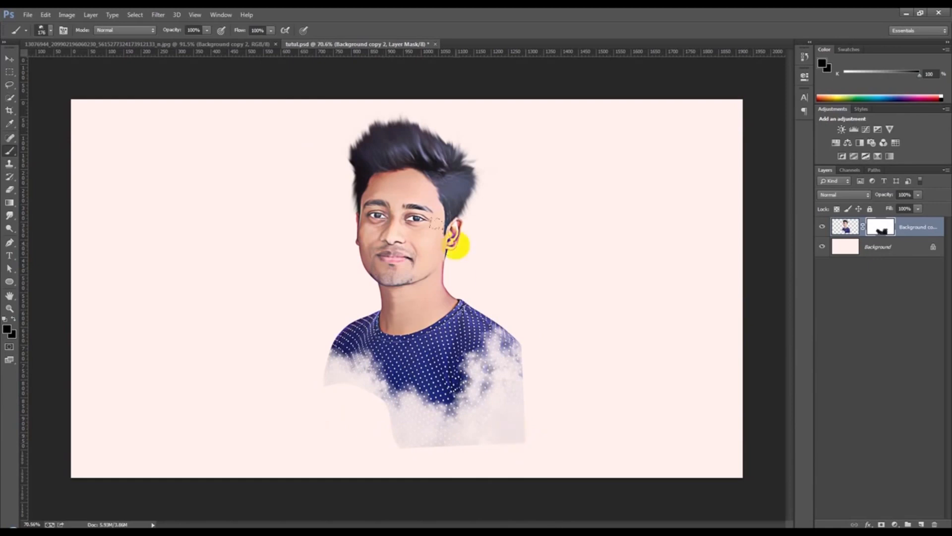
- Load the ms69_fog_mist brush set into the brush presets
right_click(453, 242)
left_click(763, 254)
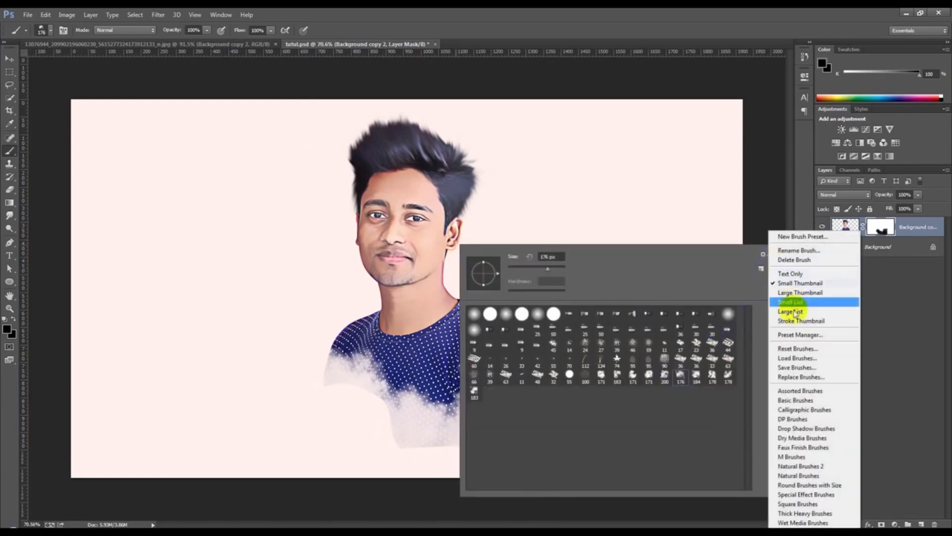
left_click(799, 358)
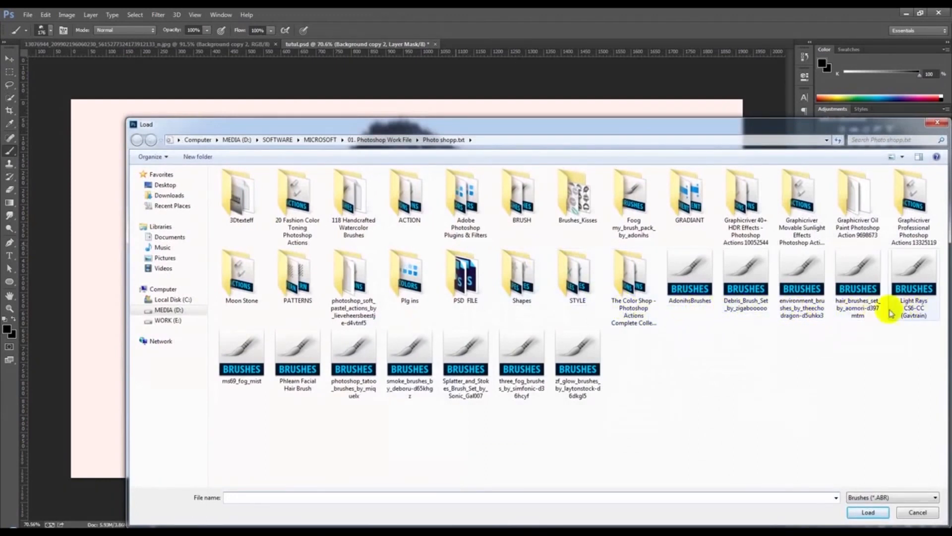
double_click(258, 382)
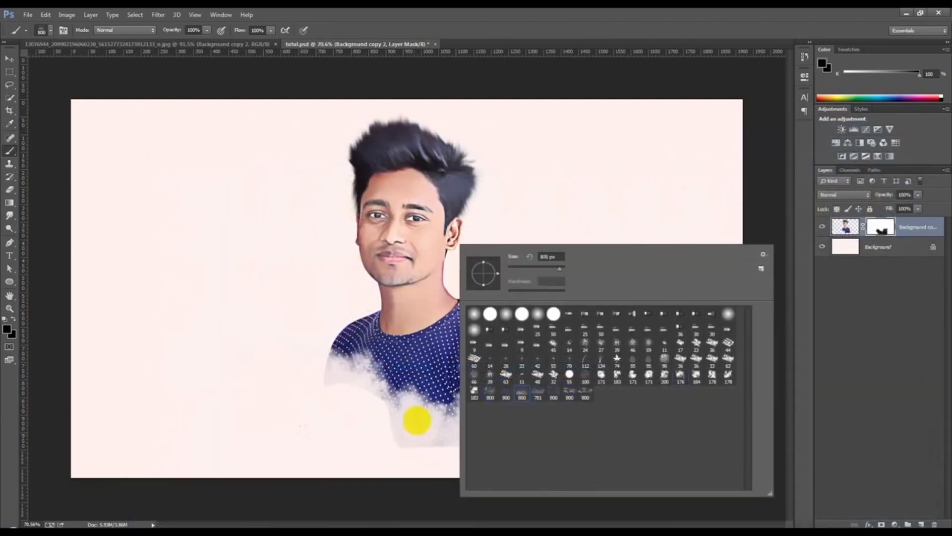
- Soften the masked shirt bottom and right side with an 800 px fog brush, reduced to 500 px
left_click(420, 401)
left_click(461, 383)
left_click(478, 367)
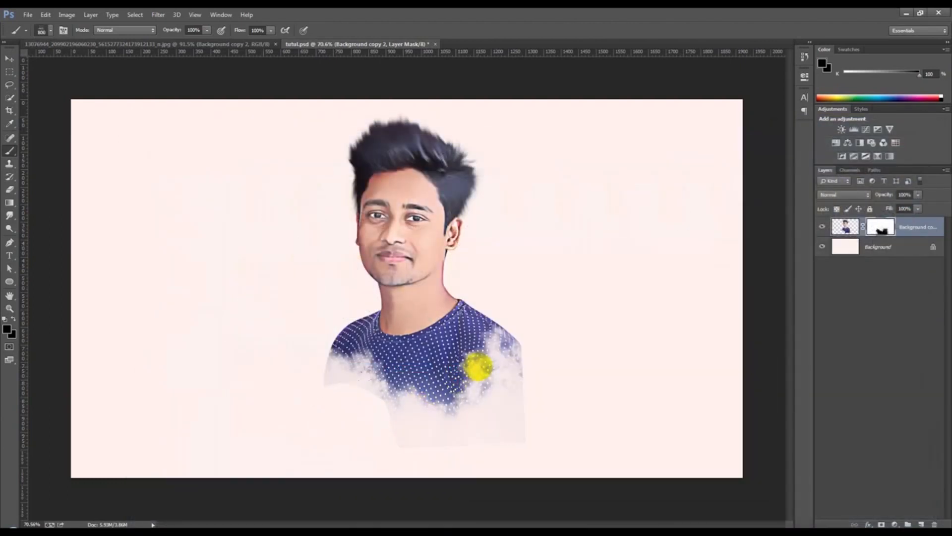
left_click(551, 386)
key("bracketleft")
key("bracketleft")
key("bracketleft")
left_click(579, 301)
left_click(481, 366)
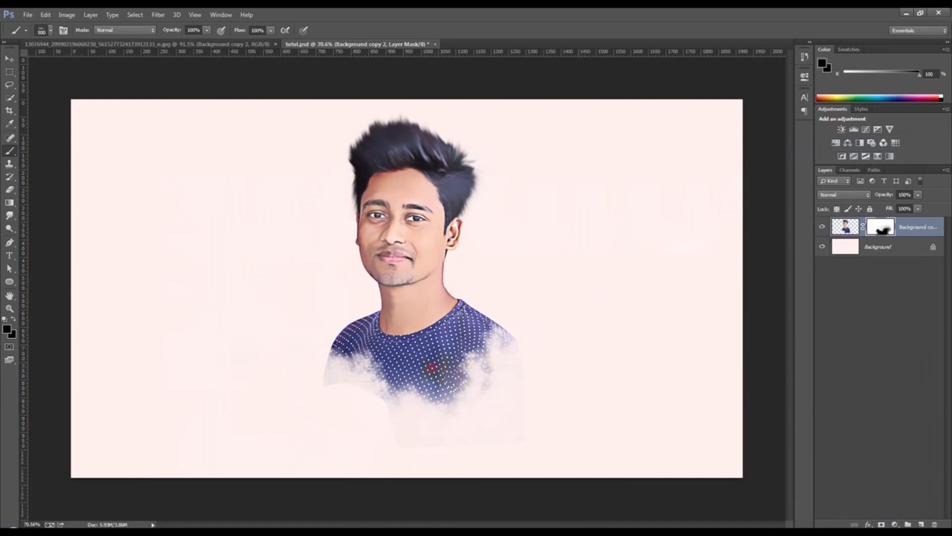
- Reduce the fog brush to 300 px and fade the remaining shirt edges on both sides in the mask
left_click(313, 339)
key("bracketleft")
key("bracketleft")
left_click(359, 377)
left_click(502, 366)
left_click(467, 368)
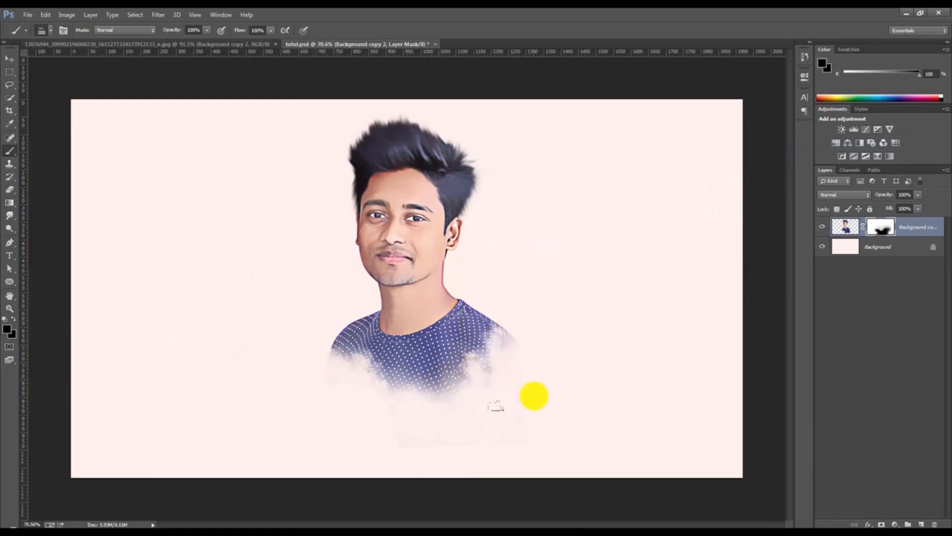
- Add a Black & White adjustment layer clipped to the portrait layer and invert its mask to black
scroll(519, 388, "up", 2)
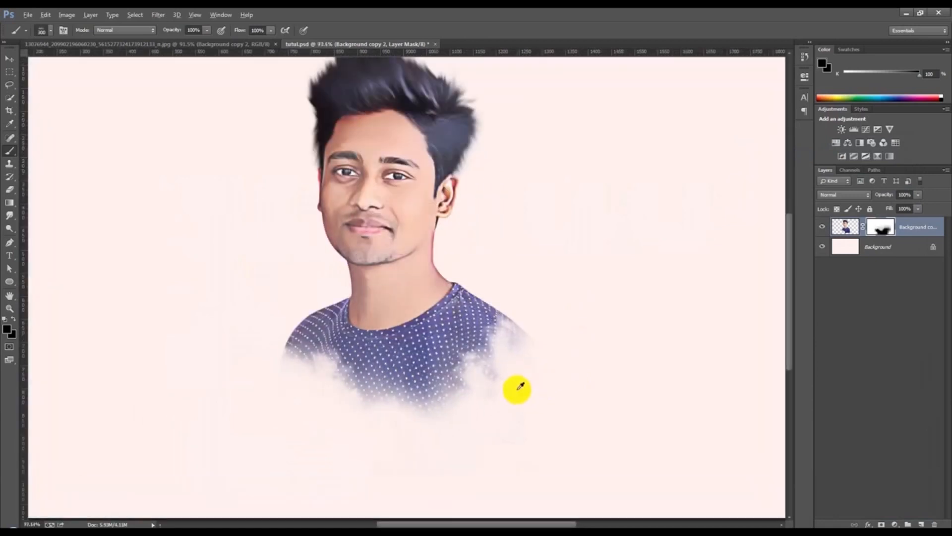
left_click(887, 251)
scroll(442, 340, "down", 2)
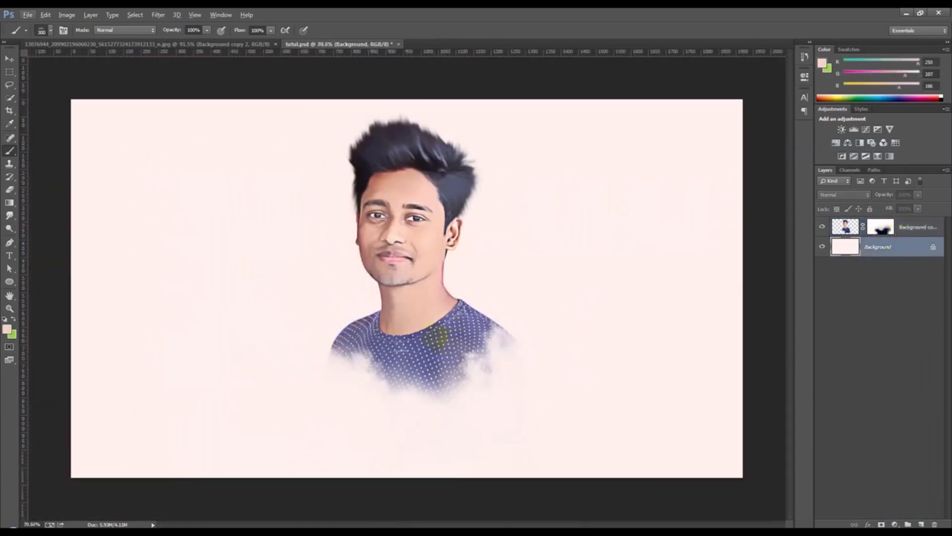
left_click(922, 230)
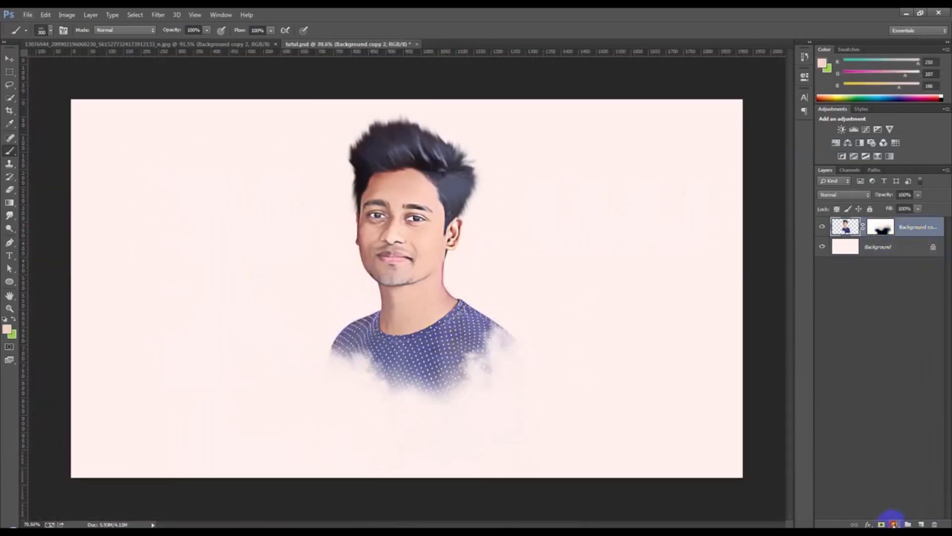
left_click(894, 524)
left_click(866, 420)
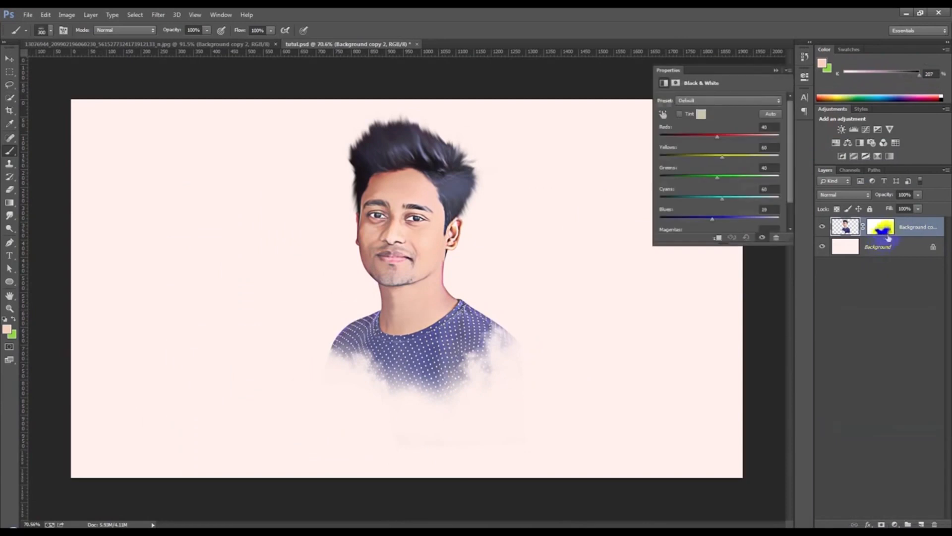
left_click(891, 228)
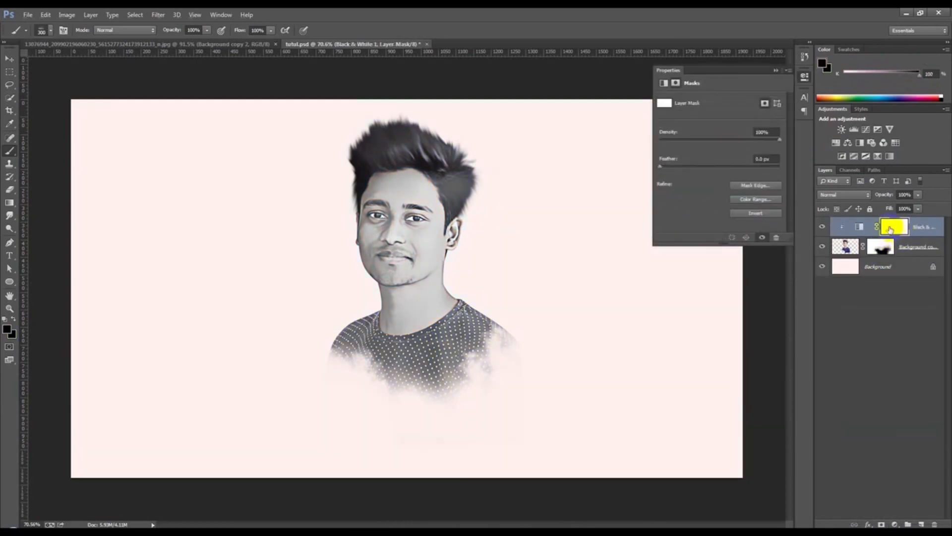
key("ctrl+i")
- Paint white over the shirt in the Black & White mask with the 300 px brush to turn it grey
scroll(488, 241, "up", 2)
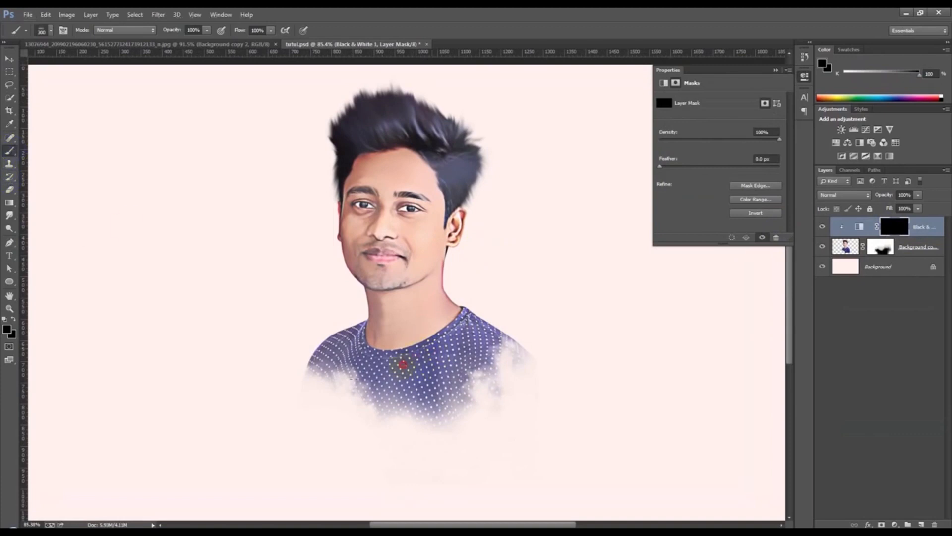
left_click(14, 318)
mouse_move(470, 395)
left_mouse_down()
mouse_move(424, 371)
mouse_move(535, 348)
mouse_move(471, 353)
mouse_move(507, 337)
mouse_move(509, 306)
mouse_move(499, 321)
mouse_move(441, 334)
left_mouse_up()
mouse_move(372, 336)
left_mouse_down()
mouse_move(341, 331)
mouse_move(303, 307)
mouse_move(312, 277)
mouse_move(324, 325)
mouse_move(382, 329)
mouse_move(437, 320)
mouse_move(522, 281)
mouse_move(511, 314)
mouse_move(322, 325)
left_mouse_up()
- Paint black over the neck in the Black & White mask with a 125 px, then 90 px brush to restore skin colour
scroll(361, 395, "up", 1)
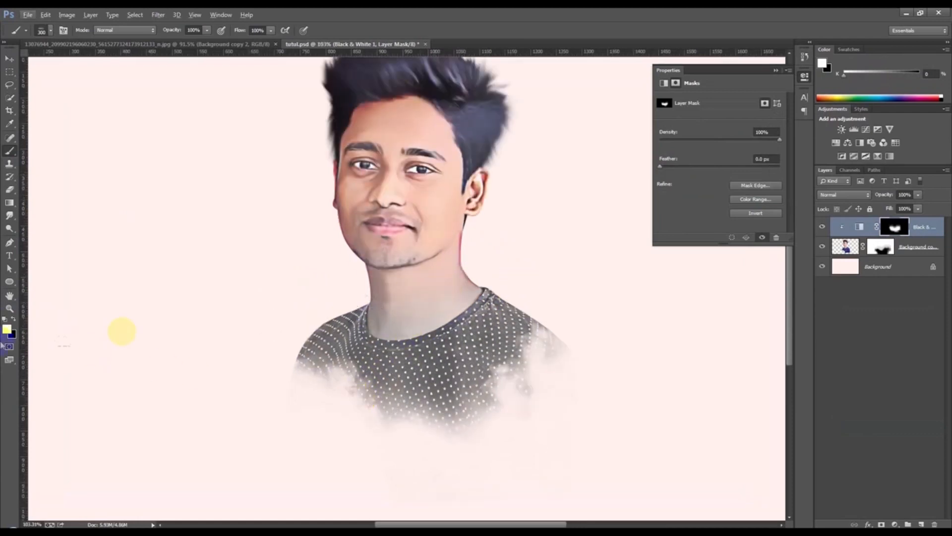
left_click(15, 320)
key("bracketleft")
key("bracketleft")
key("bracketleft")
key("bracketleft")
key("bracketleft")
left_click_drag(465, 264, 417, 301)
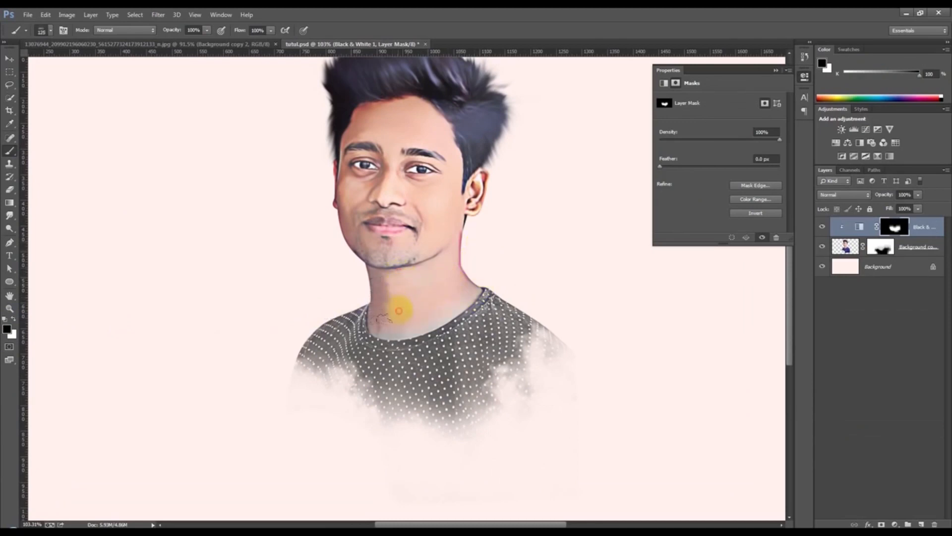
mouse_move(397, 321)
left_mouse_down()
mouse_move(463, 275)
mouse_move(415, 317)
mouse_move(384, 306)
left_mouse_up()
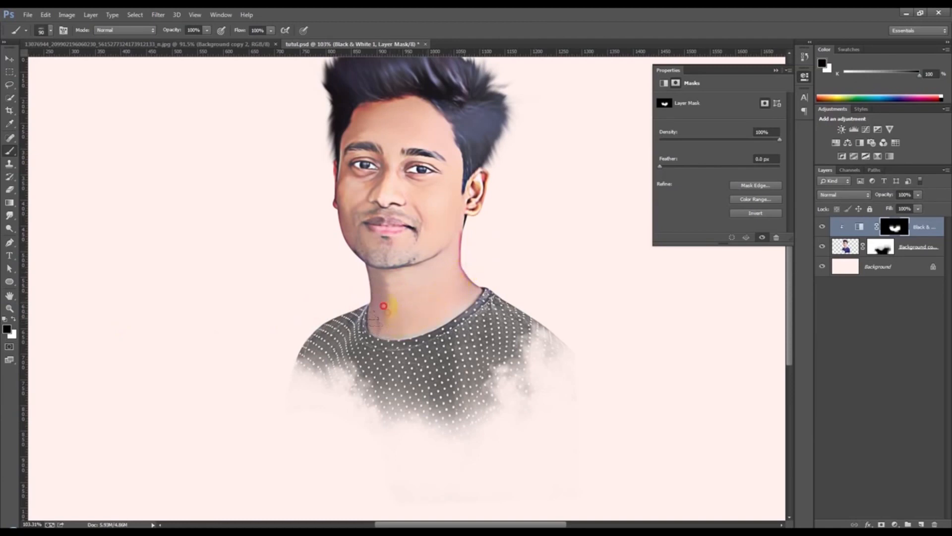
left_click_drag(424, 280, 438, 271)
key("ctrl+0")
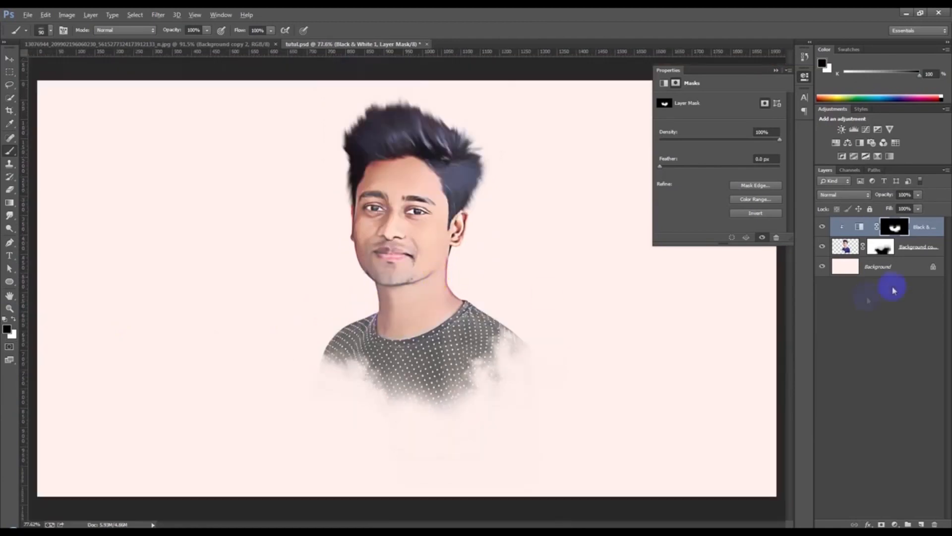
- Create an empty layer directly above the Background layer and reset the colours to black and white
left_click(892, 267)
left_click(921, 523)
scroll(268, 330, "up", 2)
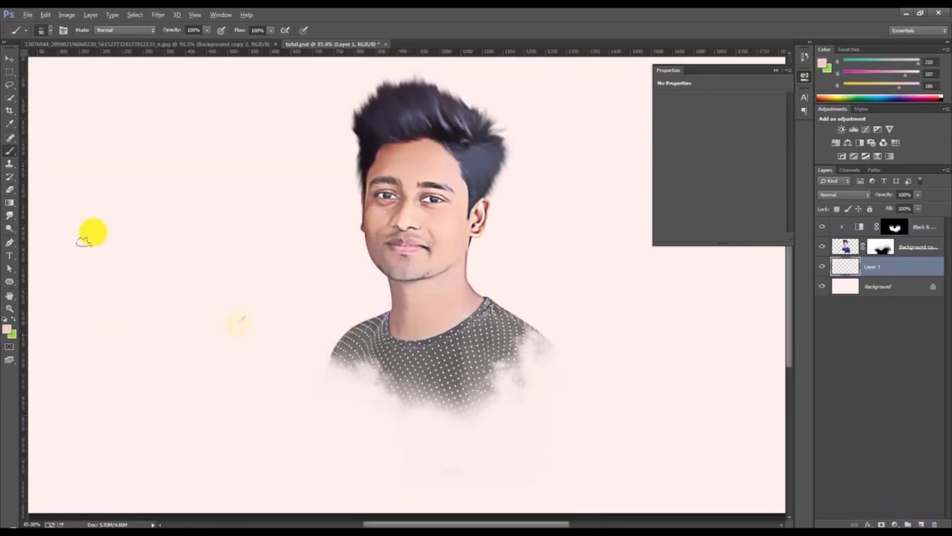
scroll(389, 334, "up", 1)
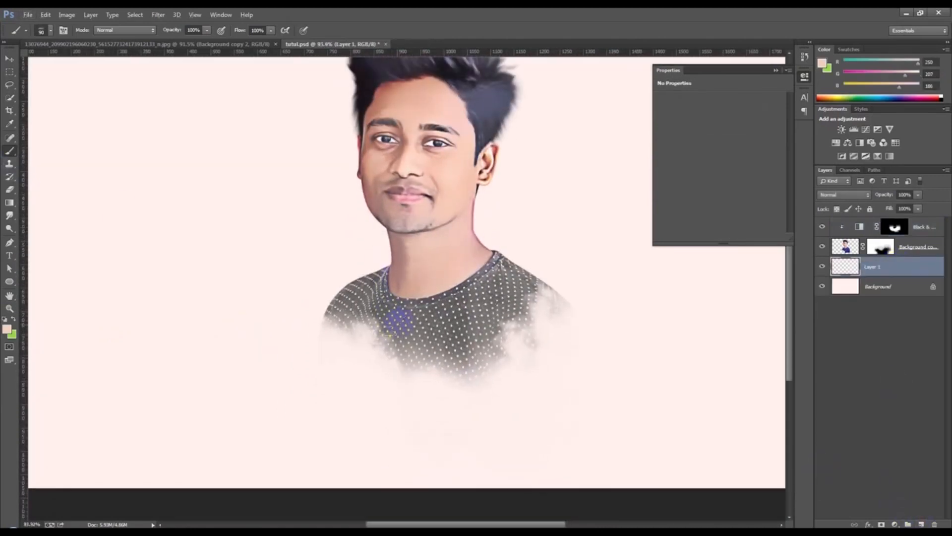
left_click(5, 318)
- Try a black dab with the fog brush enlarged to 250 px behind the shirt's lower edge, and undo it
key("bracketright")
key("bracketright")
key("bracketright")
key("bracketright")
key("bracketright")
key("bracketright")
left_click(421, 350)
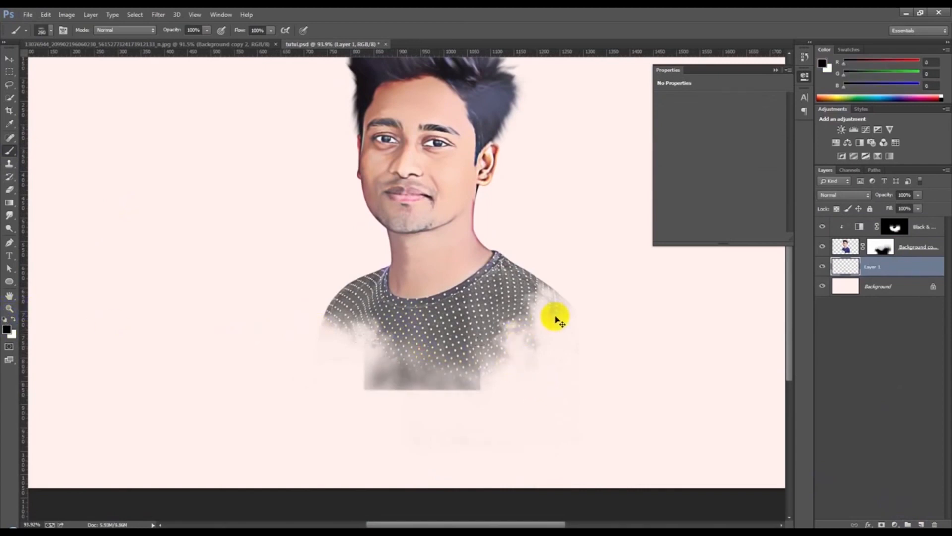
key("ctrl+z")
right_click(556, 316, "ctrl")
- Choose the 171 px smoky brush and stamp black on Layer 1 behind the middle of the shirt's lower edge
right_click(497, 297)
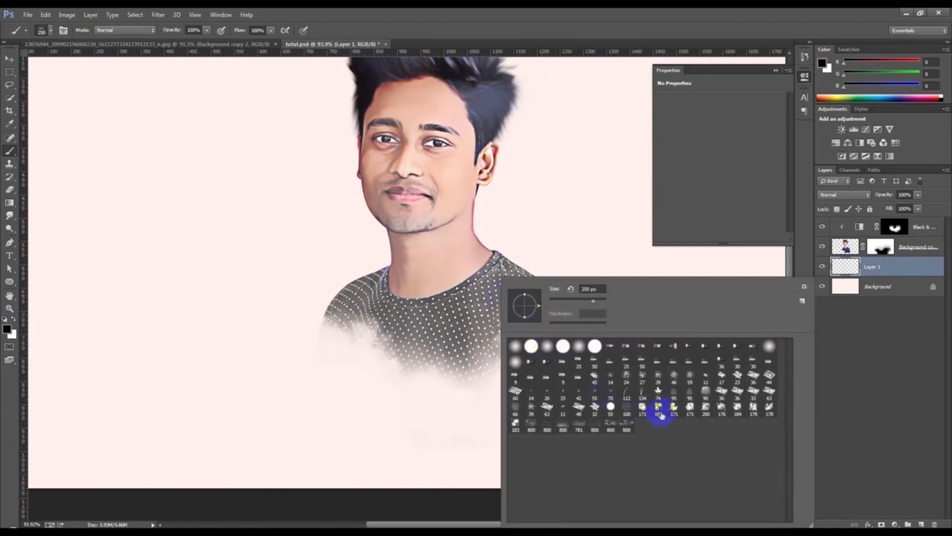
left_click(686, 407)
left_click(414, 358)
- Try stamping black smoke across the left, middle and right of the shirt's lower edge, and undo these dabs
left_click(356, 329)
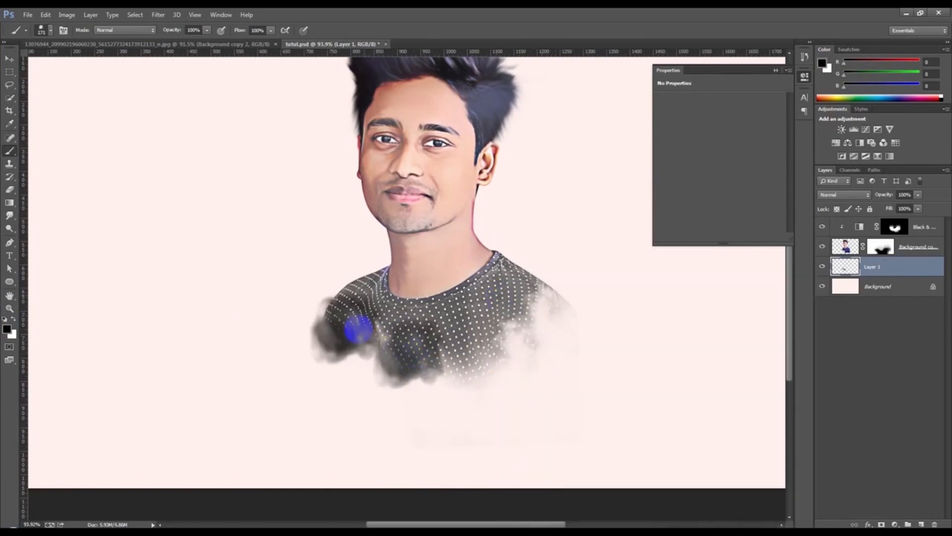
left_click(382, 337)
left_click(481, 346)
left_click(537, 335)
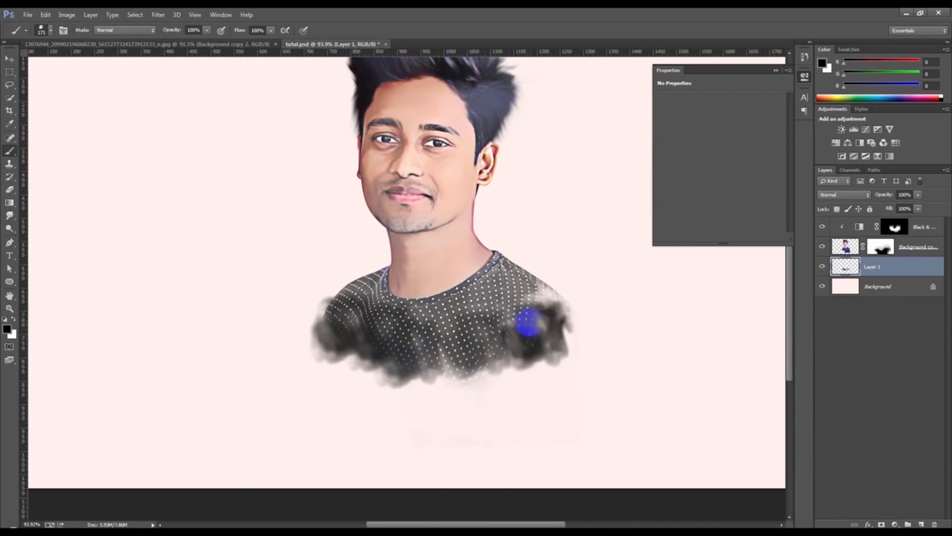
key("ctrl+alt+z")
key("ctrl+alt+z")
key("ctrl+alt+z")
key("ctrl+alt+z")
key("ctrl+alt+z")
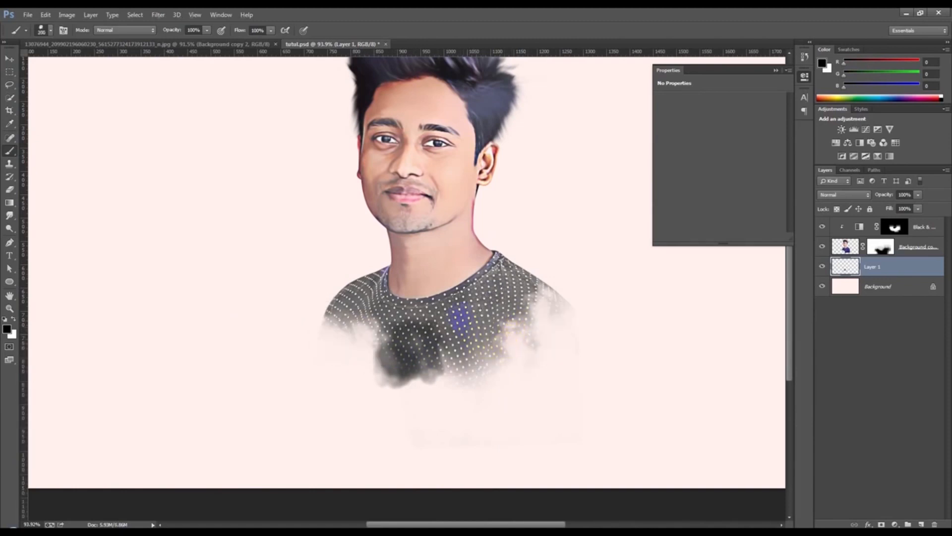
- Stamp black smoke below the shirt's centre at 300 px and around its left shoulder and sleeve at 200 px
left_click(458, 317)
left_click(450, 299)
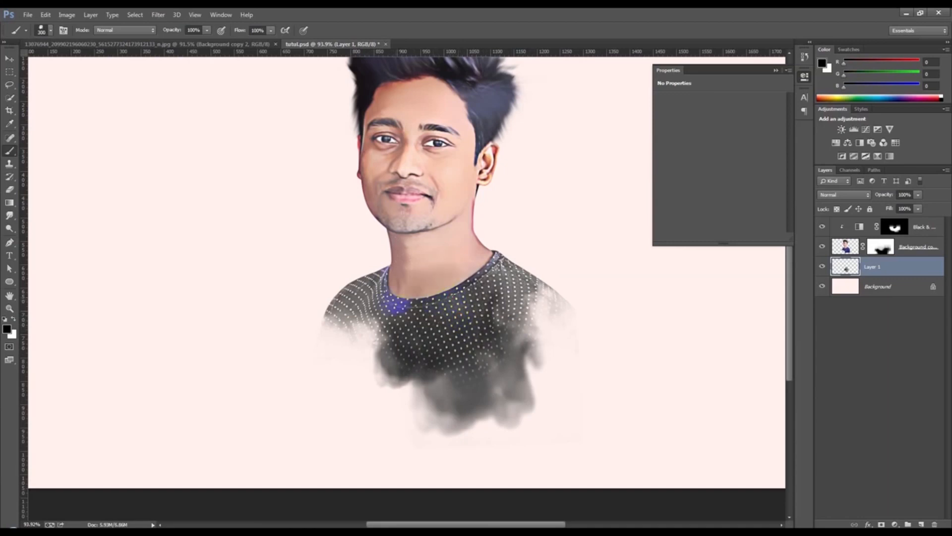
left_click(374, 313)
left_click(374, 337)
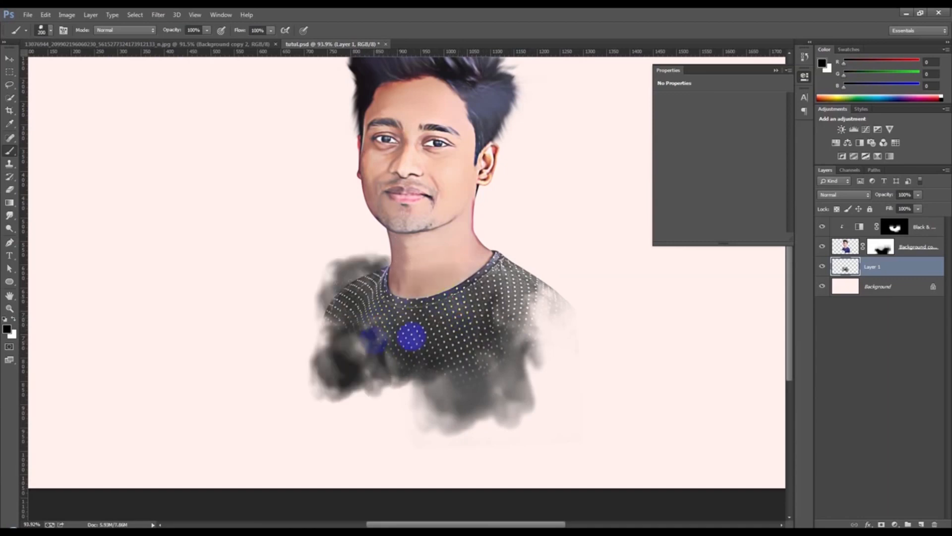
- Stamp black smoke around the shirt's right-hand shoulder and sleeve at 200 px, and fill the gaps with a 100 px brush
left_click(518, 320)
left_click(541, 341)
left_click(546, 337)
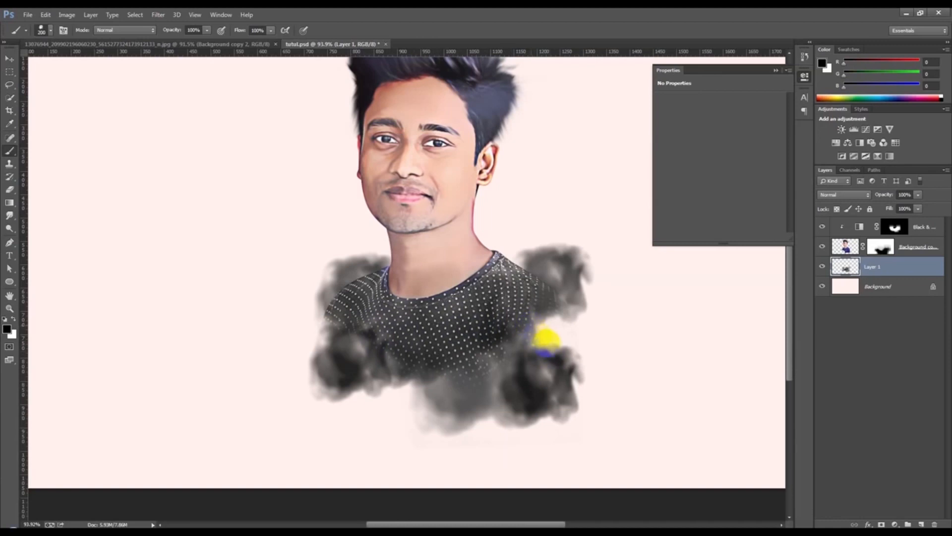
left_click(549, 335)
left_click(572, 312)
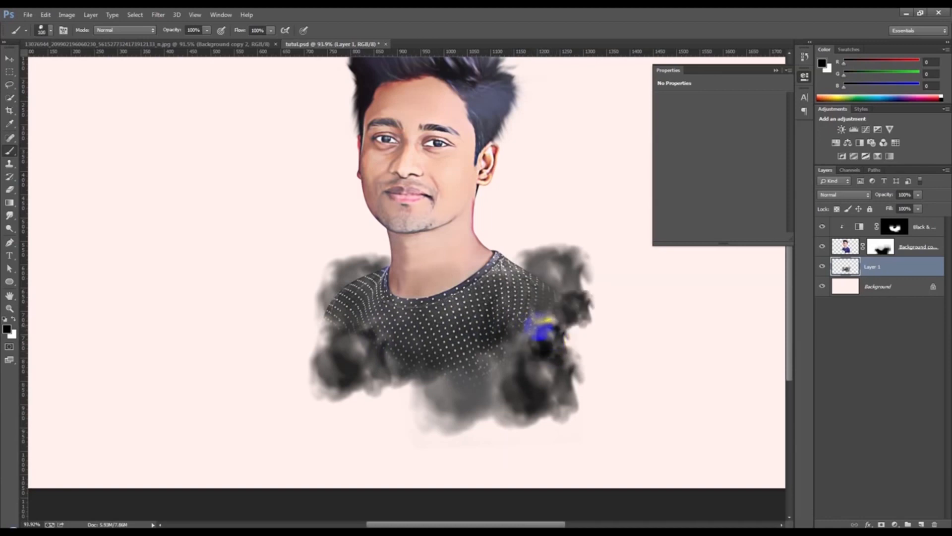
left_click(529, 339)
left_click(549, 319)
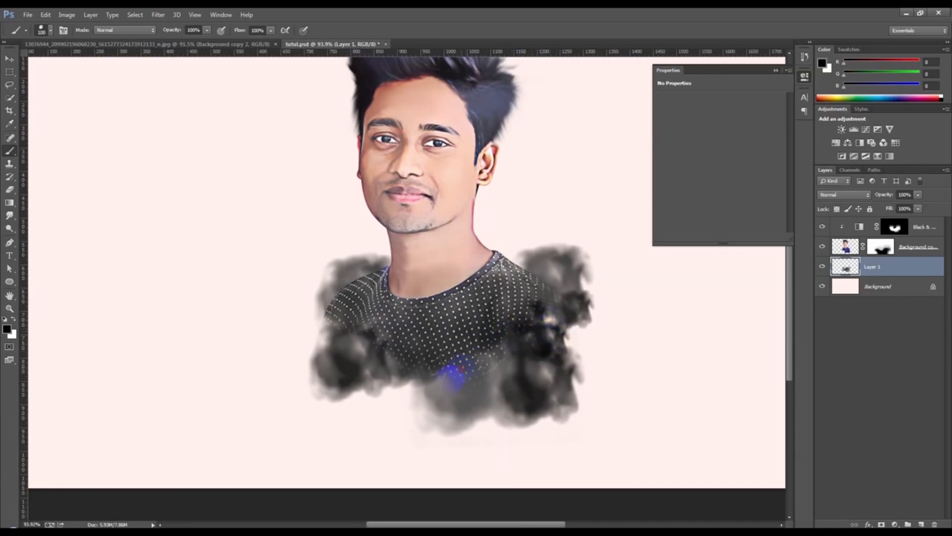
- Stamp black smoke along the shirt's lower edge, switching from the 100 px brush to the 178 px smoky brush
left_click(389, 397)
left_click(411, 403)
right_click(517, 351)
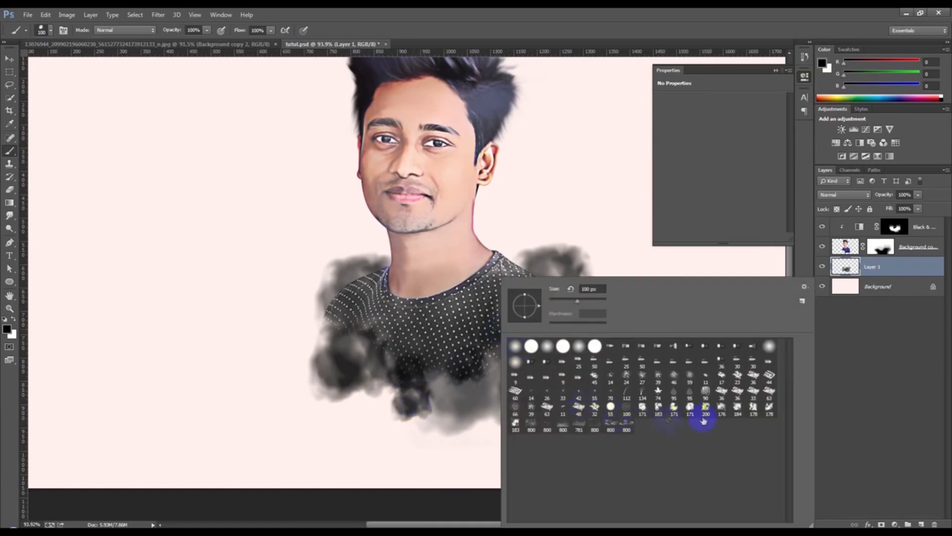
left_click(394, 376)
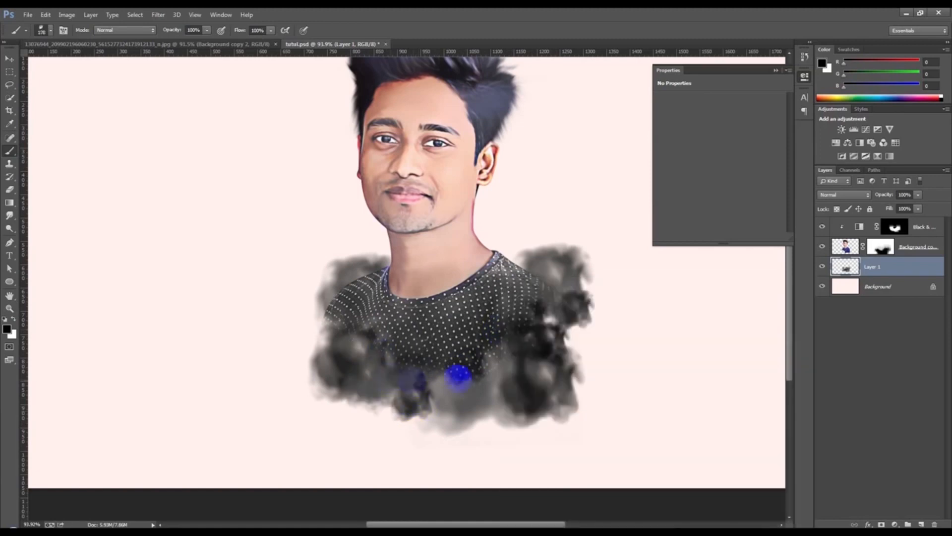
left_click(461, 375)
left_click(499, 353)
left_click(347, 379)
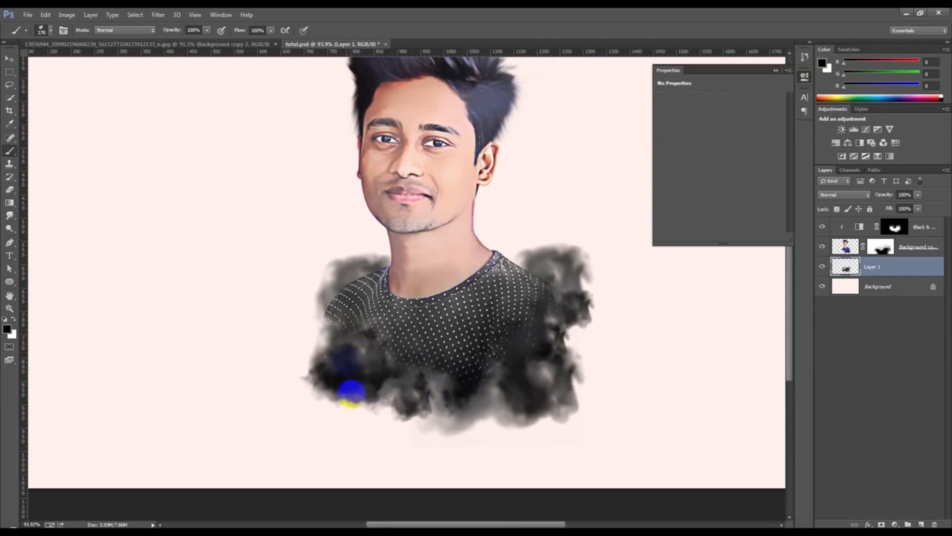
- Extend the black smoke on Layer 1 below the shirt and outward past both sleeves with the 178 px brush
left_click(350, 397)
left_click(449, 393)
left_click(369, 425)
left_click(429, 414)
left_click(484, 404)
left_click(314, 336)
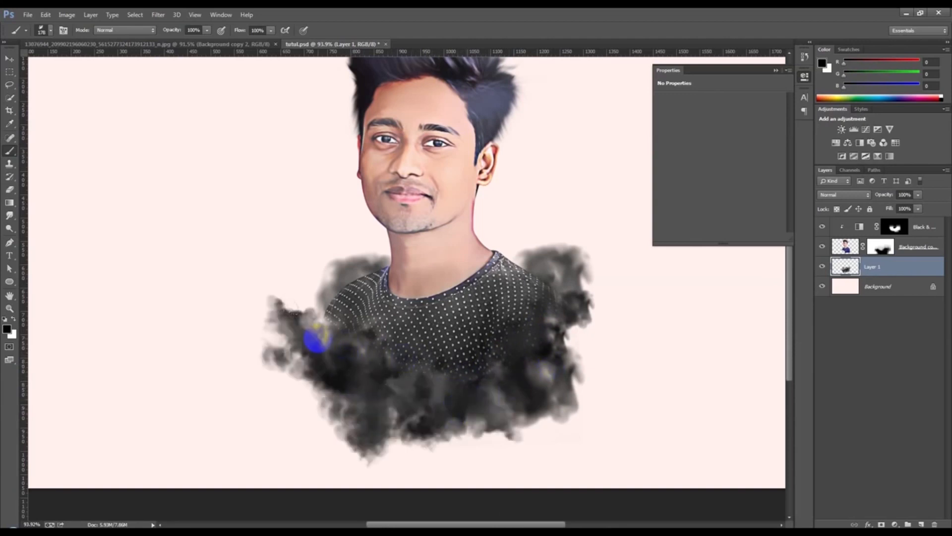
left_click(583, 340)
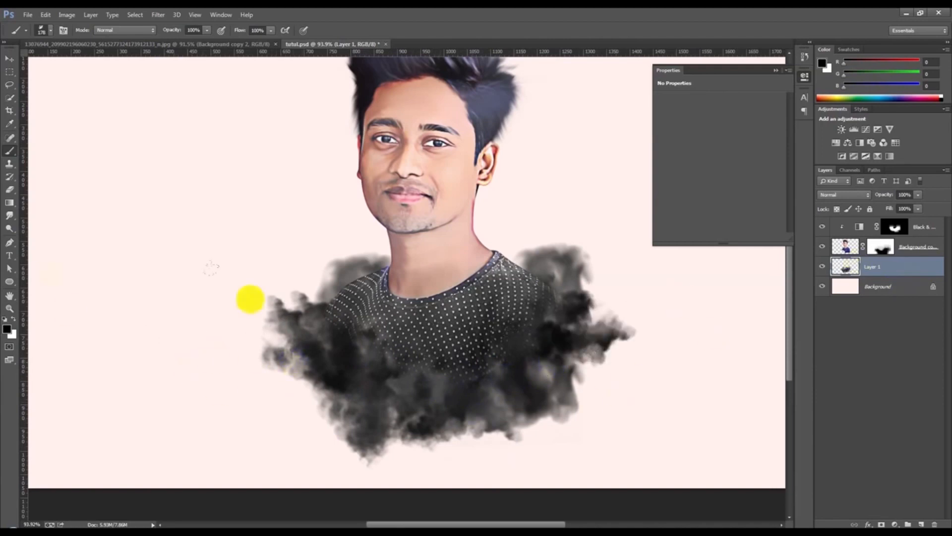
- Add a new layer above Layer 1 and choose a round brush with 100% hardness
left_click(921, 524)
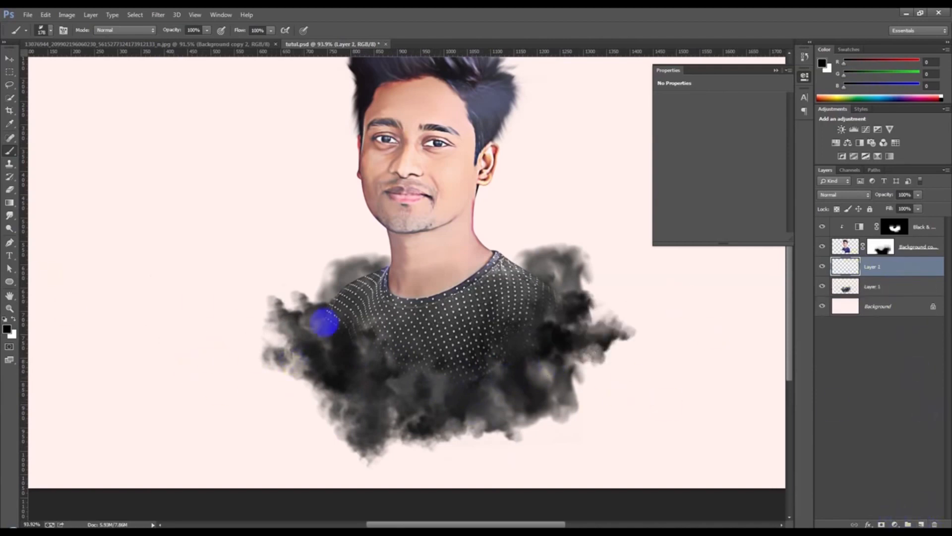
right_click(197, 301)
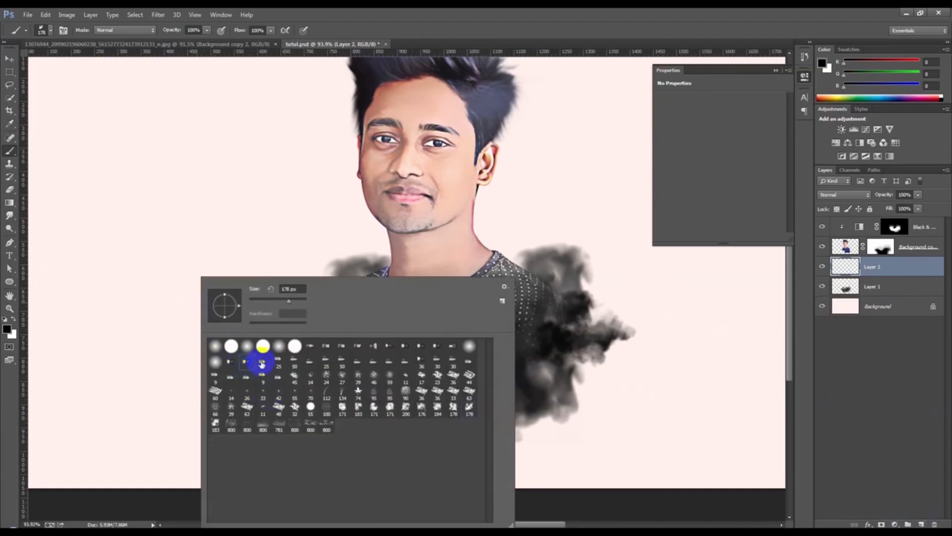
left_click(262, 363)
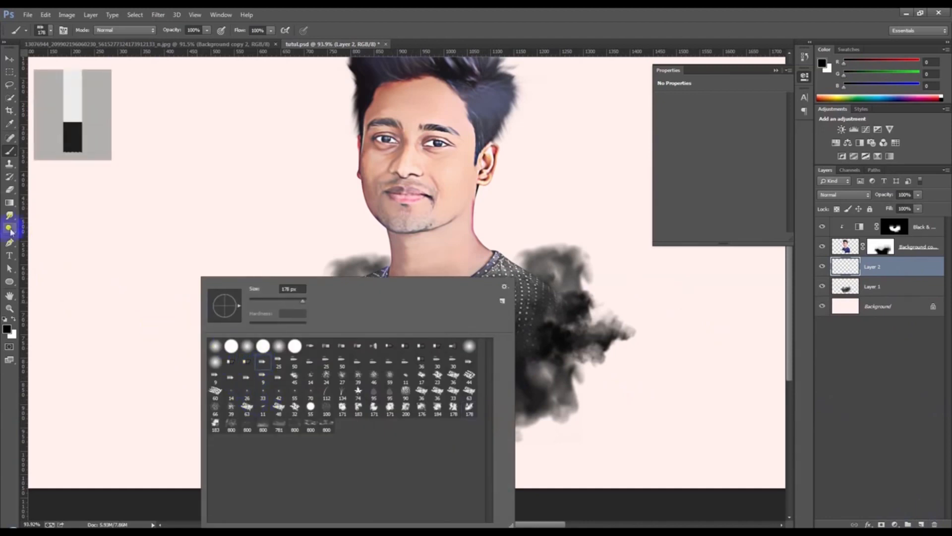
left_click(289, 347)
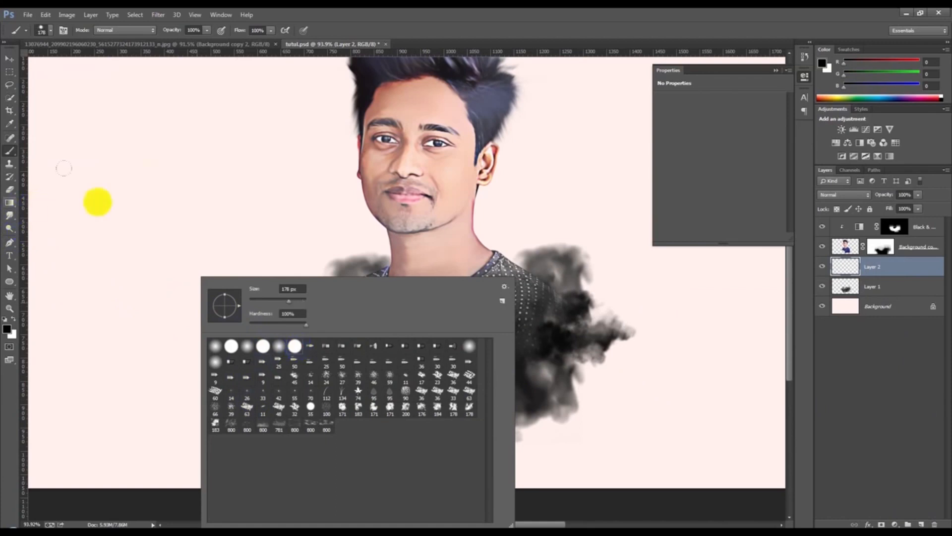
left_click(351, 11)
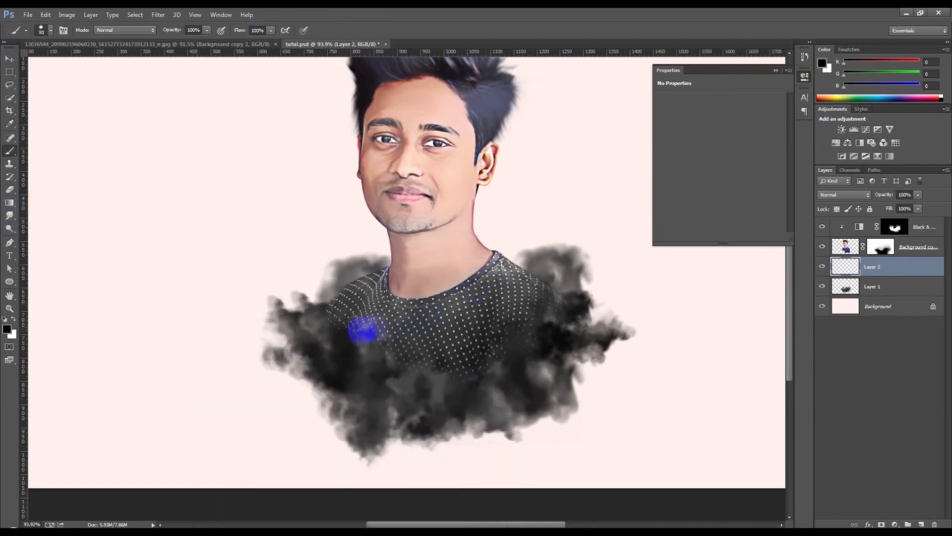
- Scribble thin black strokes on Layer 2 across the smoke and the shirt's lower edge, undoing unwanted strokes
mouse_move(340, 331)
left_mouse_down()
mouse_move(340, 355)
mouse_move(322, 345)
mouse_move(347, 347)
left_mouse_up()
key("ctrl+z")
mouse_move(421, 369)
left_mouse_down()
mouse_move(442, 389)
mouse_move(414, 405)
mouse_move(457, 396)
mouse_move(490, 370)
mouse_move(329, 331)
mouse_move(353, 335)
mouse_move(321, 350)
mouse_move(309, 327)
mouse_move(326, 379)
mouse_move(306, 355)
mouse_move(363, 371)
mouse_move(347, 347)
mouse_move(396, 380)
mouse_move(490, 376)
mouse_move(587, 336)
mouse_move(576, 356)
mouse_move(519, 389)
mouse_move(491, 388)
mouse_move(393, 418)
mouse_move(314, 390)
mouse_move(558, 345)
mouse_move(587, 328)
mouse_move(480, 359)
mouse_move(521, 389)
mouse_move(408, 407)
mouse_move(424, 432)
mouse_move(393, 389)
mouse_move(305, 390)
mouse_move(327, 359)
mouse_move(501, 353)
left_mouse_up()
key("ctrl+z")
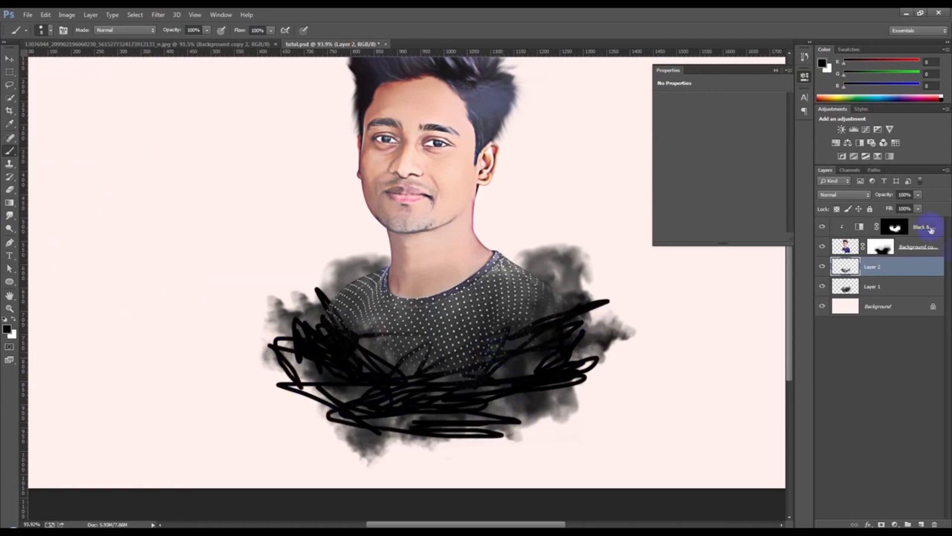
- Lower the opacity of Layer 2 to 30% and of Layer 1 to 64%
left_click_drag(887, 197, 853, 197)
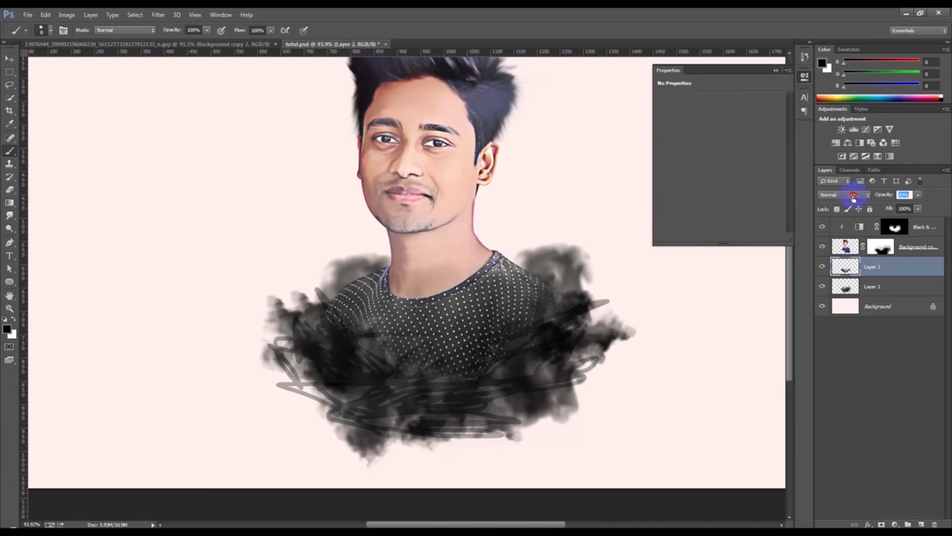
left_click(874, 287)
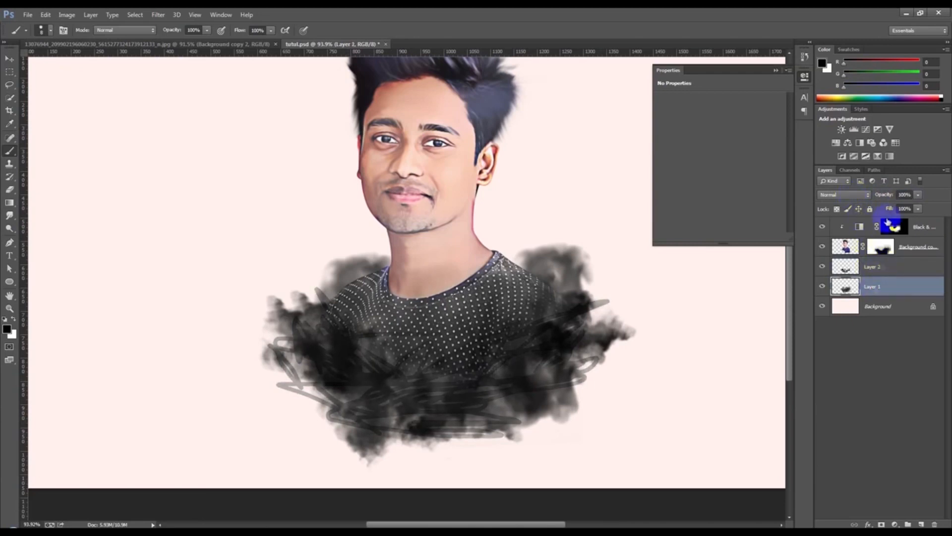
left_click_drag(872, 199, 866, 198)
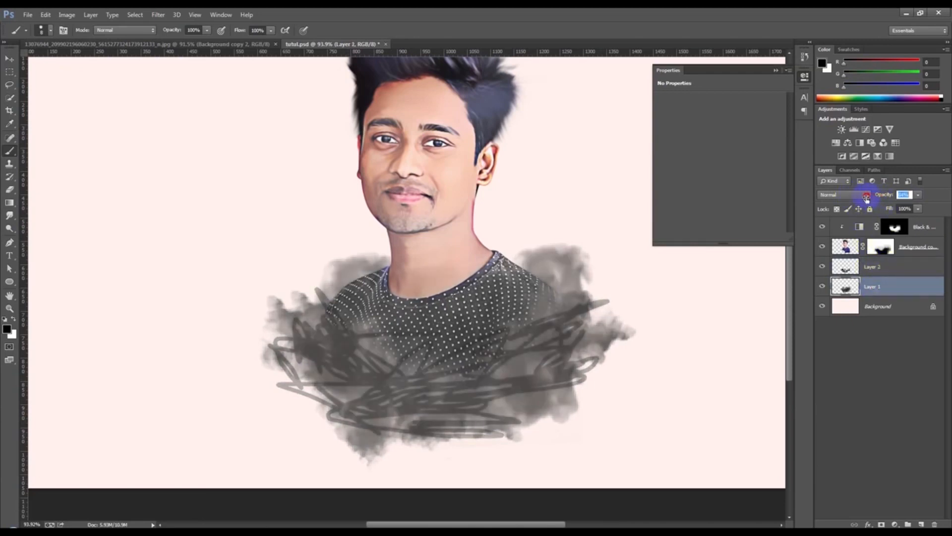
left_click(777, 70)
- Paint white on the Black & White adjustment's mask along the shirt collar with a 20 px brush to remove its remaining colour
scroll(558, 246, "down", 6)
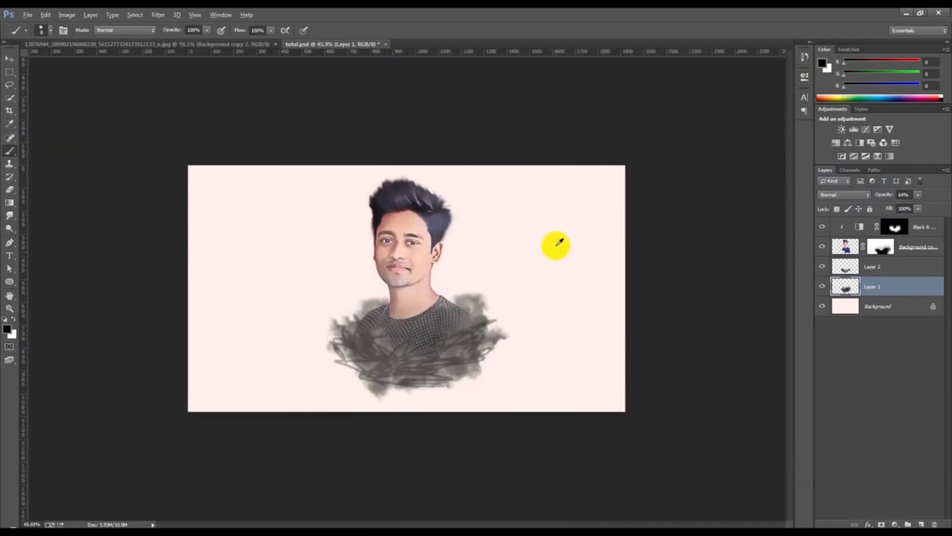
scroll(560, 246, "up", 5)
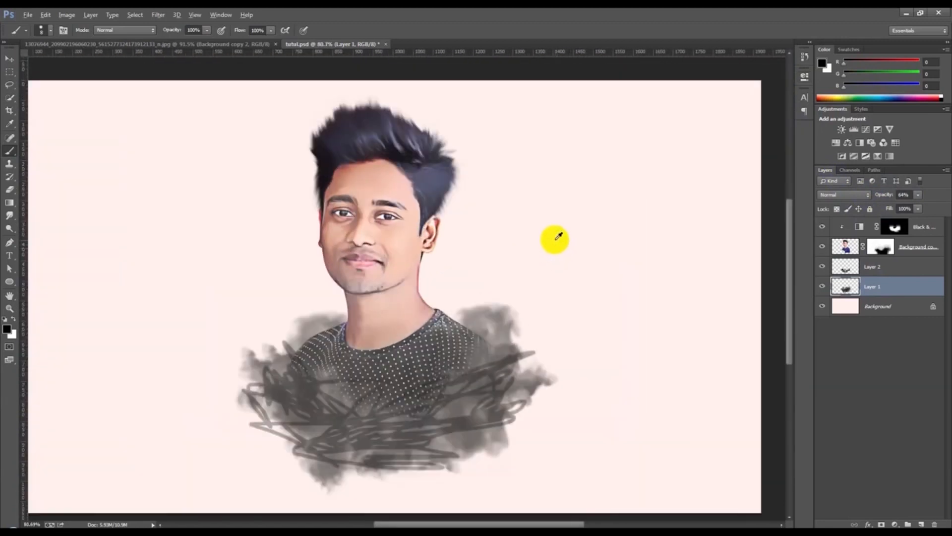
left_click(893, 228)
scroll(145, 227, "up", 5)
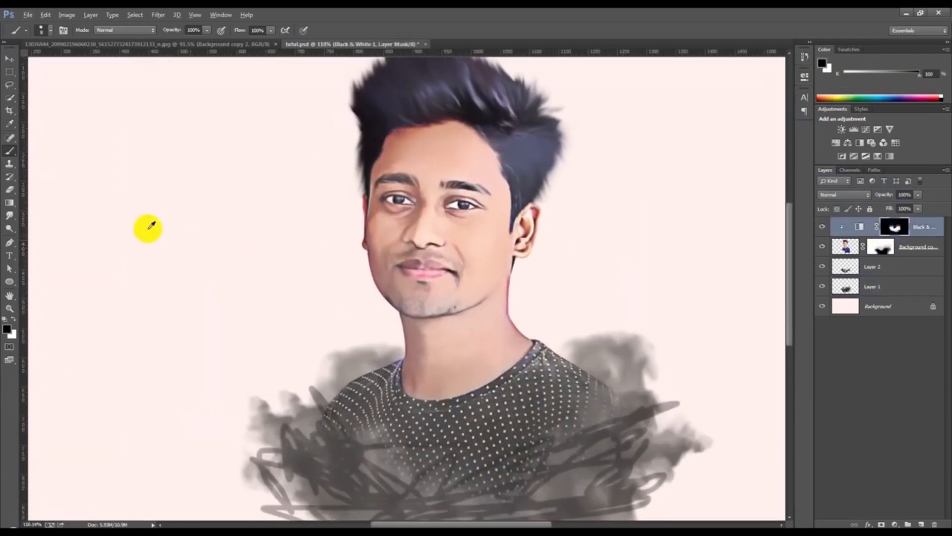
scroll(561, 421, "down", 3)
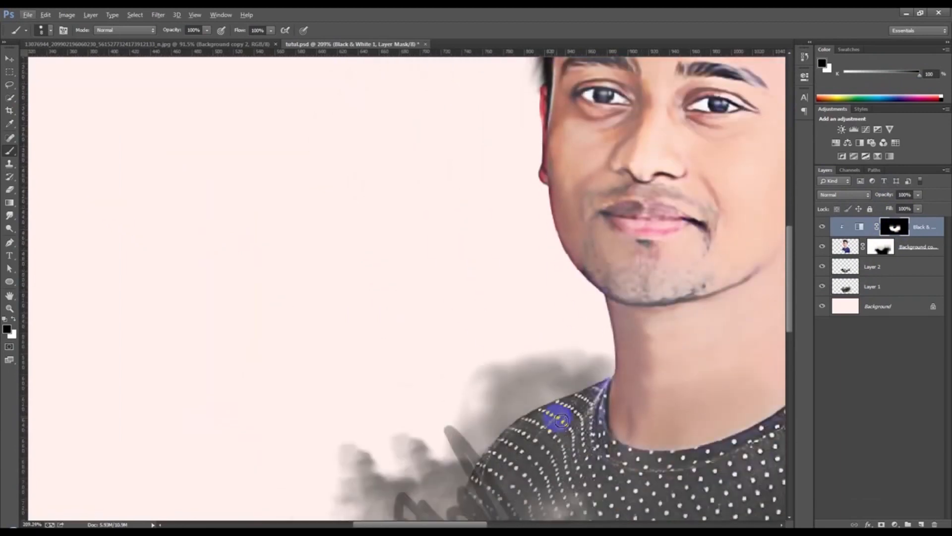
left_click(13, 319)
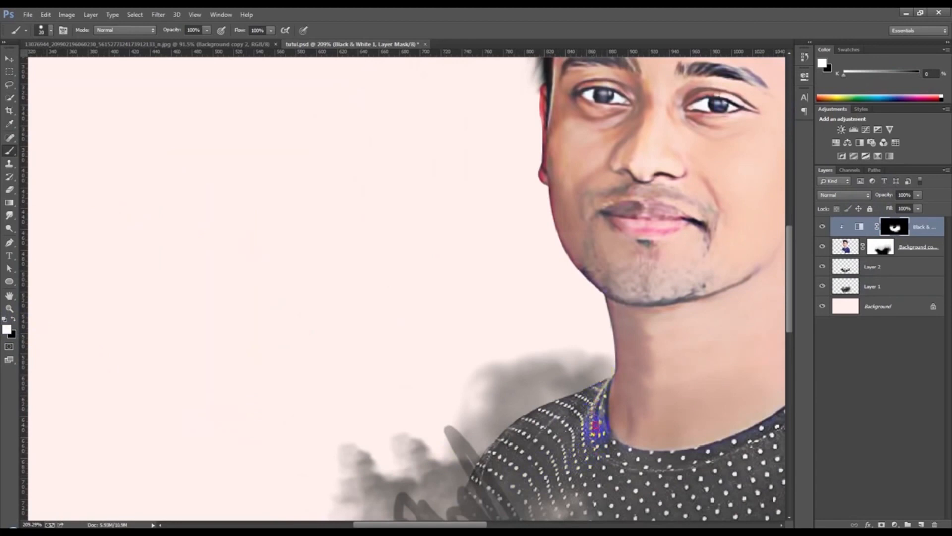
scroll(664, 466, "down", 2)
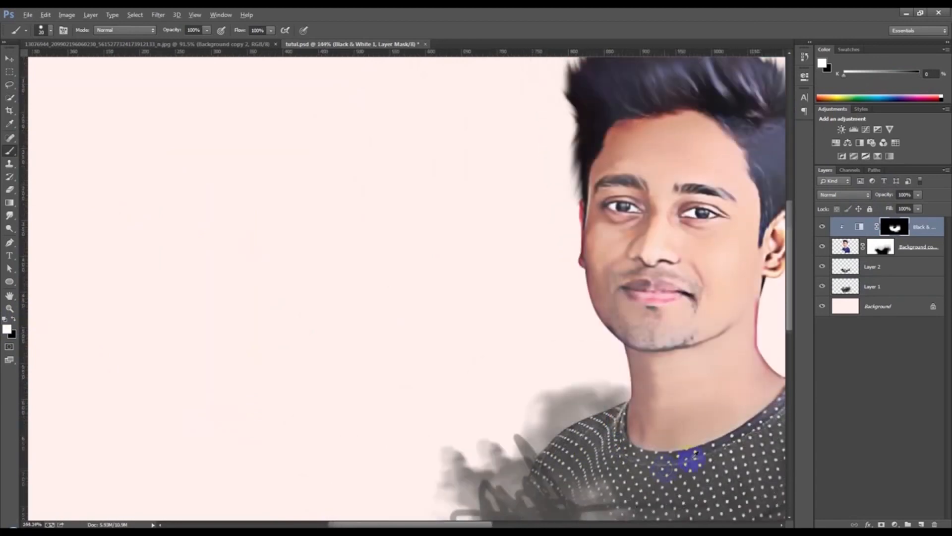
left_click_drag(760, 434, 677, 438)
left_click_drag(719, 386, 713, 397)
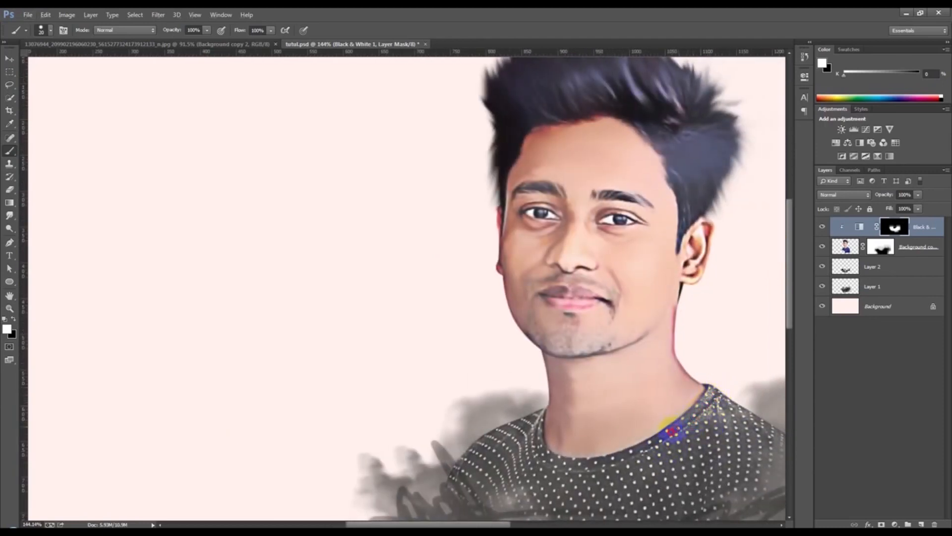
left_click_drag(606, 465, 595, 467)
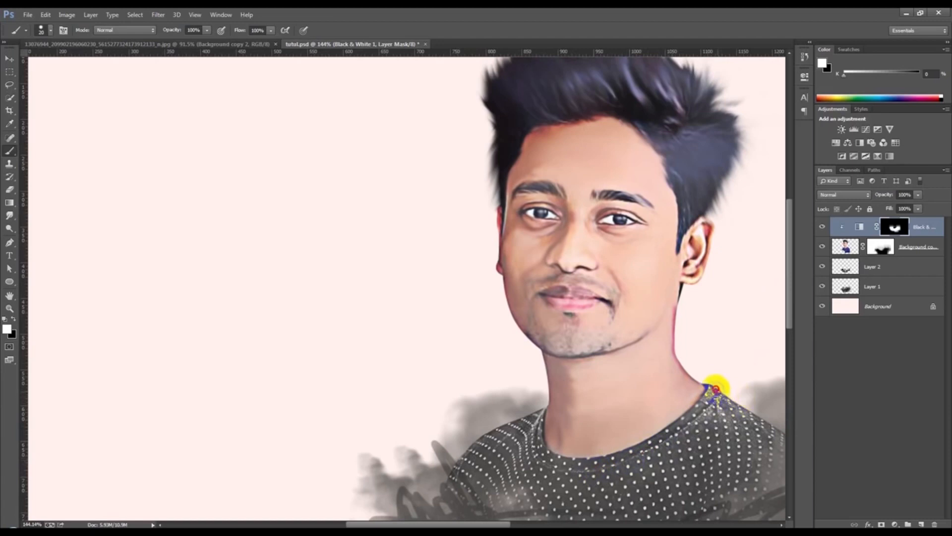
- Soften the scribbled strokes on Layer 2 with a Gaussian Blur of about 5 pixels
scroll(722, 396, "down", 3)
scroll(722, 395, "down", 1)
scroll(585, 391, "up", 2)
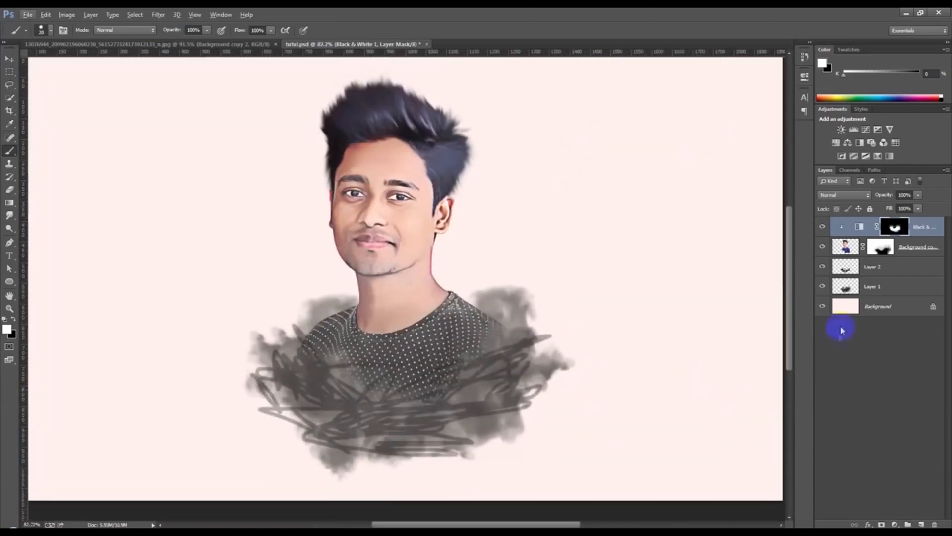
left_click(871, 267)
left_click(158, 14)
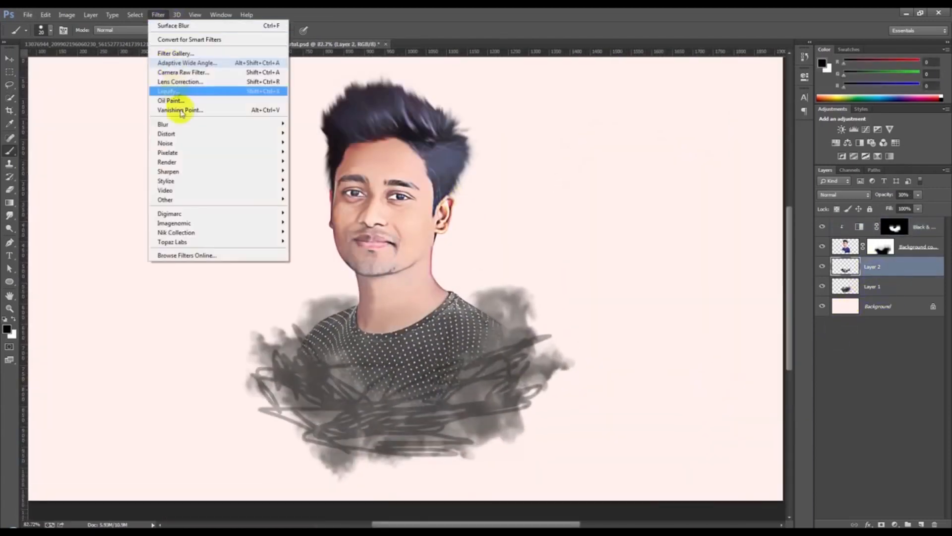
left_click(182, 127)
left_click(333, 195)
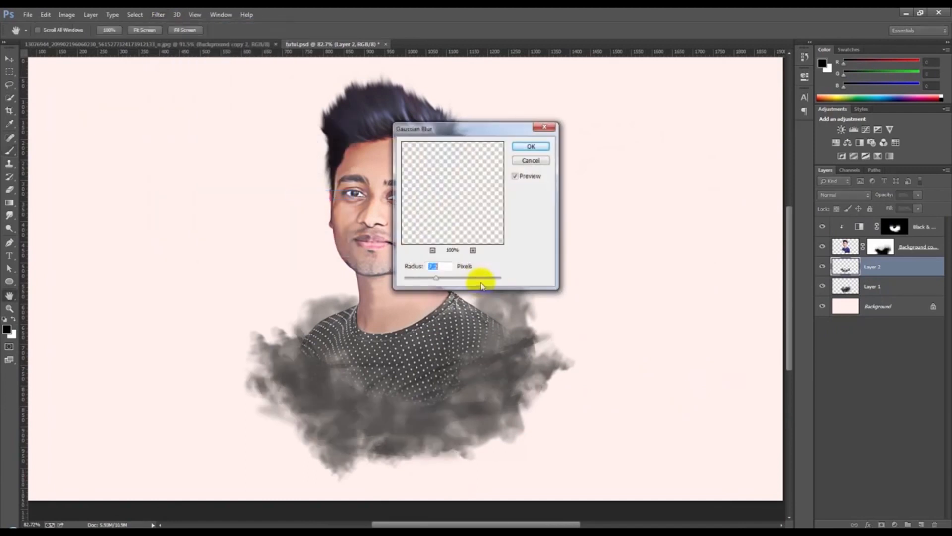
mouse_move(436, 278)
left_mouse_down()
mouse_move(415, 278)
mouse_move(431, 281)
left_mouse_up()
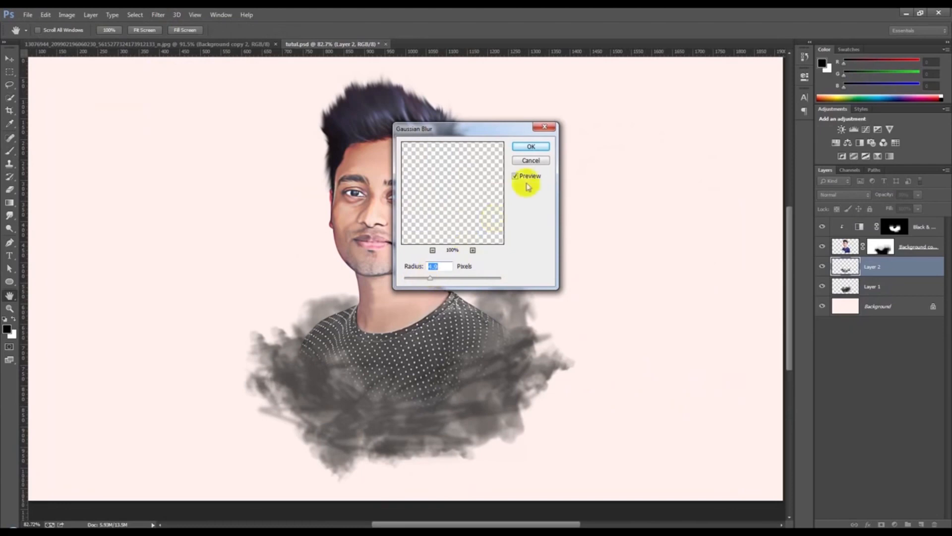
left_click(531, 146)
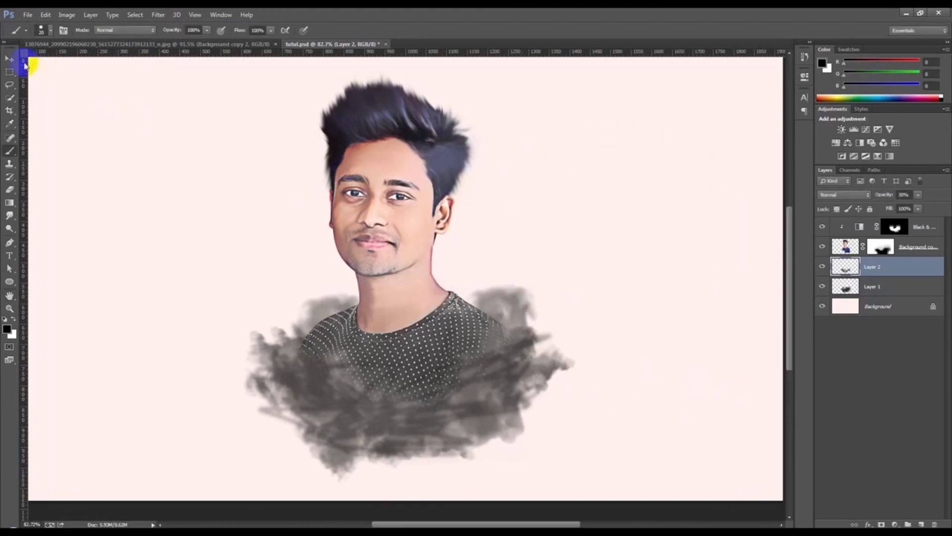
- Add a Hue/Saturation adjustment above Black & White, clip it to the portrait, and set its saturation to -40
left_click(9, 59)
scroll(323, 198, "down", 2)
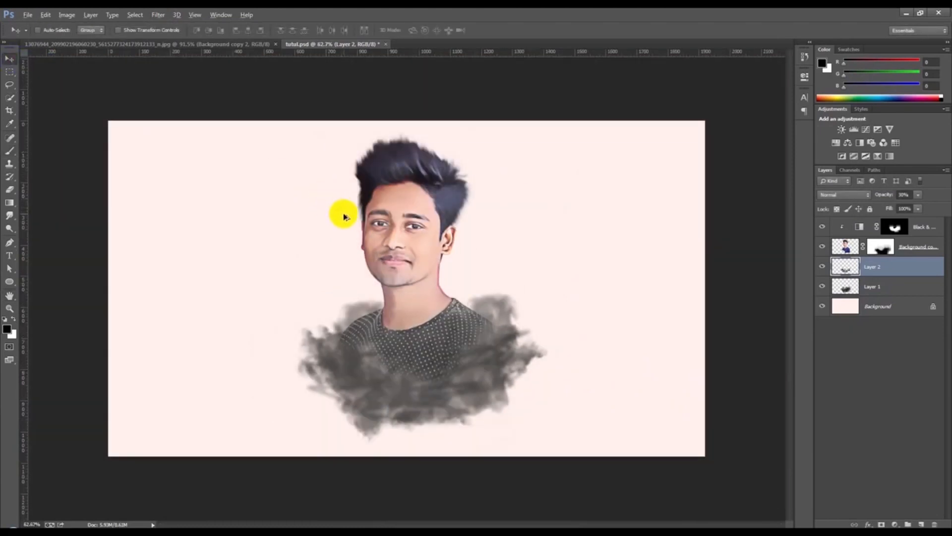
scroll(344, 217, "up", 4)
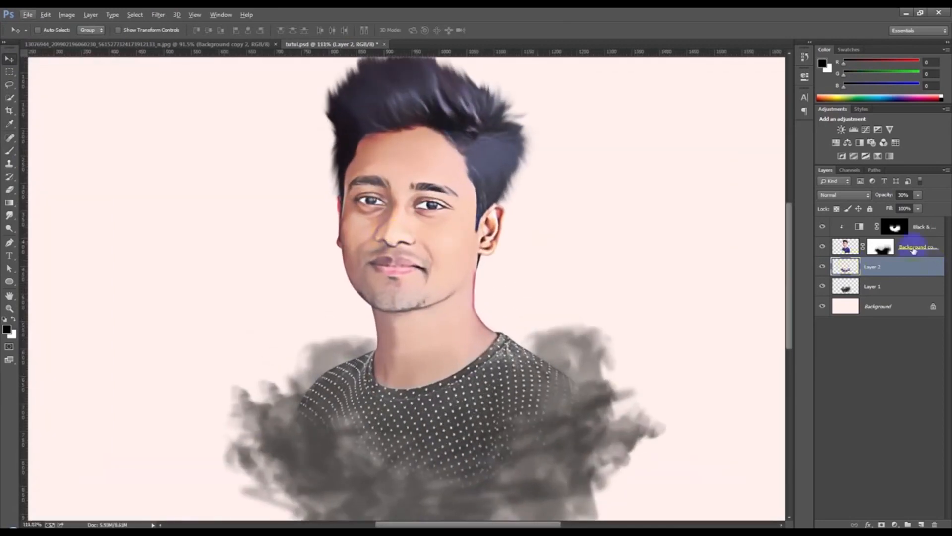
left_click(931, 228)
left_click(894, 524)
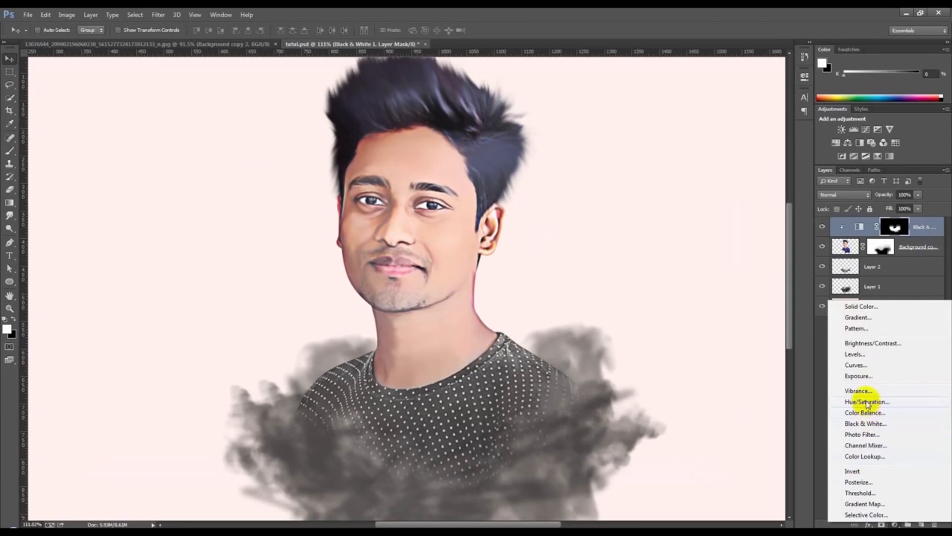
left_click(868, 402)
left_click(899, 231, "alt")
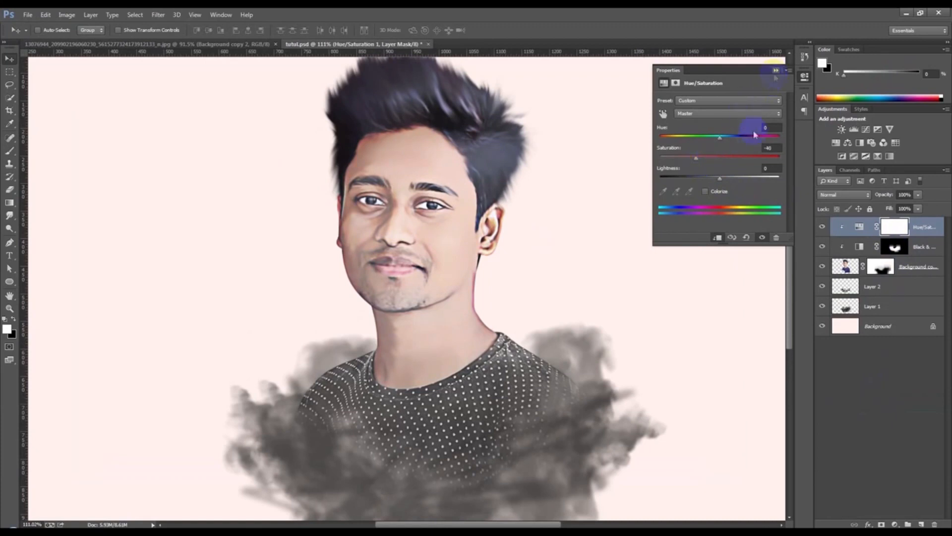
left_click(777, 72)
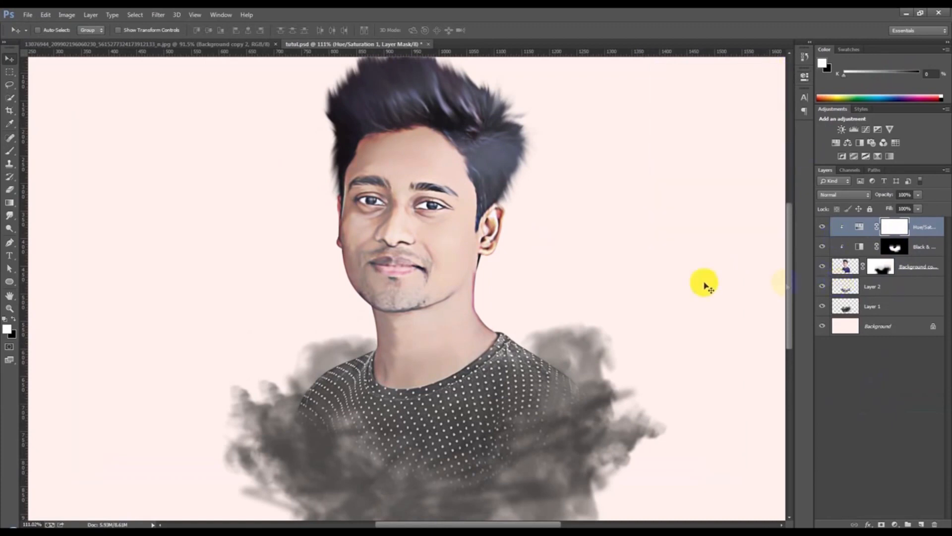
- Add a Selective Color adjustment clipped to the portrait and set its Reds to Cyan -50, Yellow -22 and Black -35
scroll(687, 284, "down", 7)
scroll(524, 285, "up", 6)
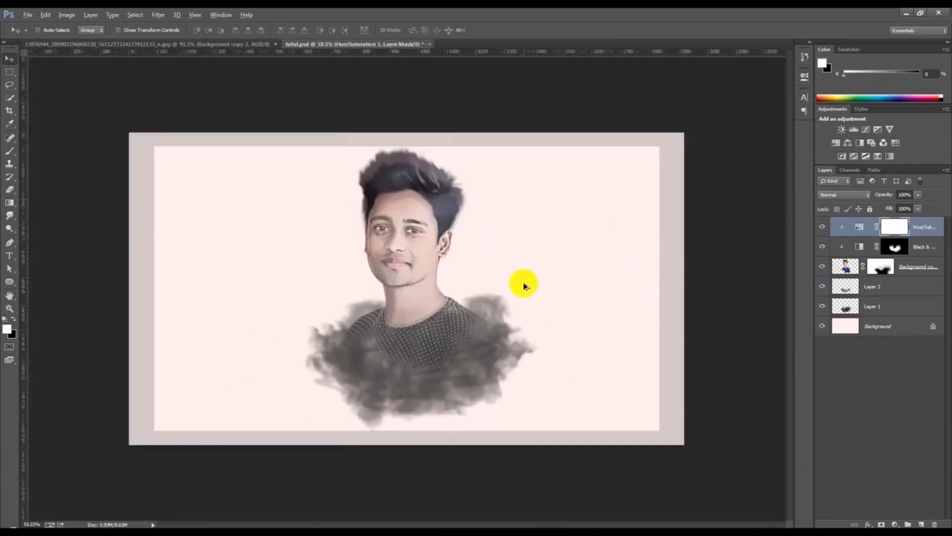
left_click(892, 524)
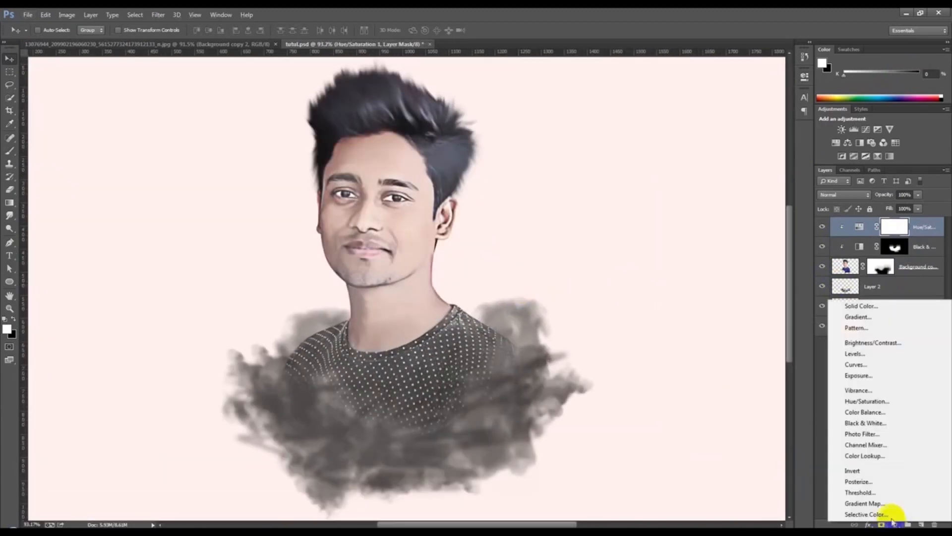
left_click(891, 513)
left_click_drag(894, 247, 890, 228)
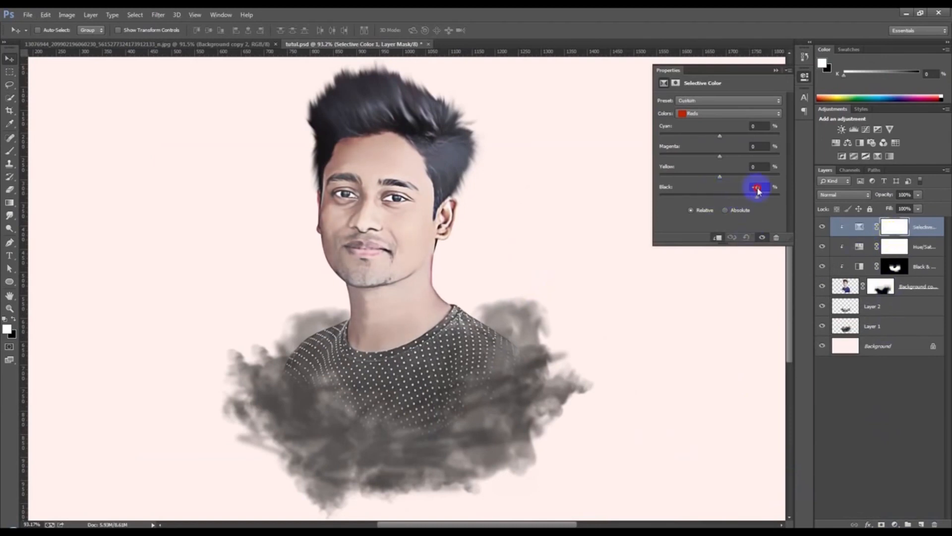
left_click_drag(758, 203, 700, 201)
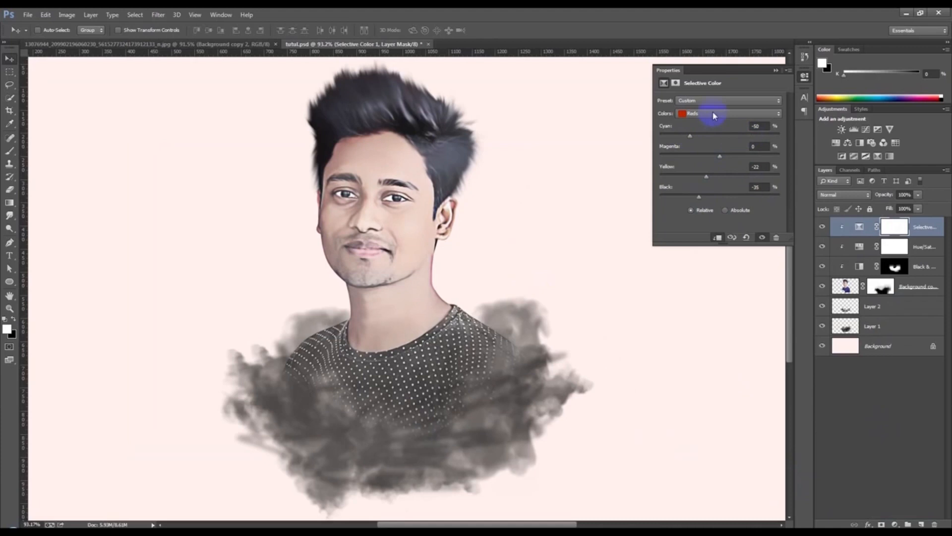
- Set the Blacks of the Selective Color adjustment to Yellow +33 and Black +40
left_click(700, 118)
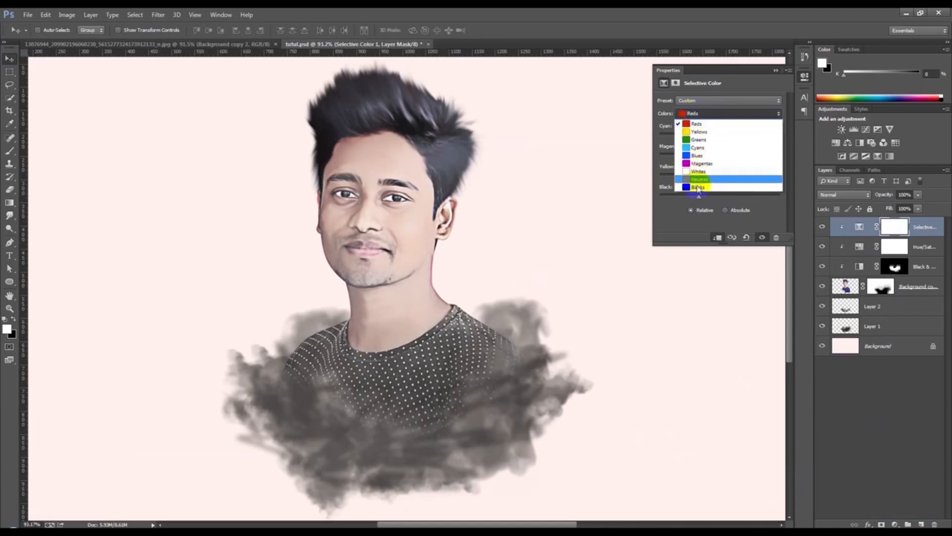
left_click(714, 190)
left_click_drag(720, 196, 737, 199)
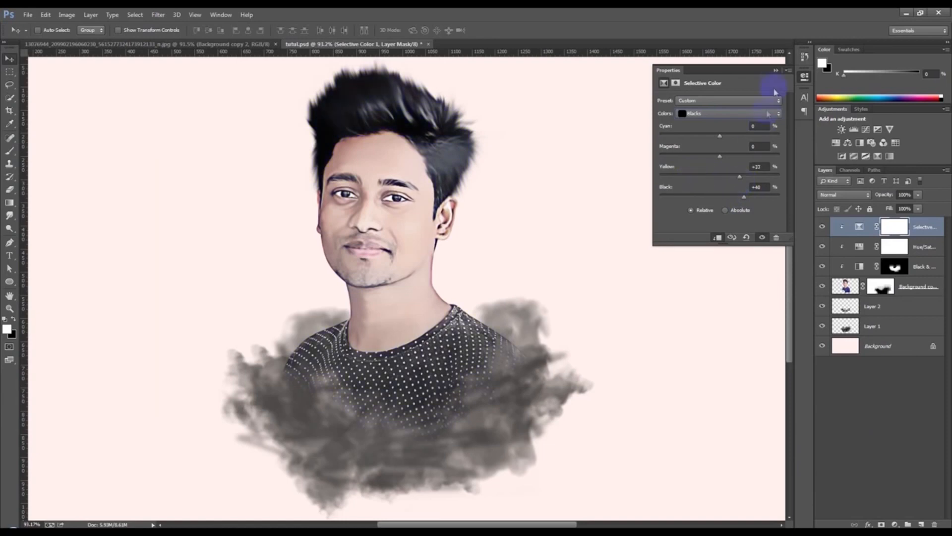
left_click(776, 71)
- Merge the two smoke layers, Layer 2 and Layer 1, into one layer
left_click(881, 308)
left_click(873, 323, "shift")
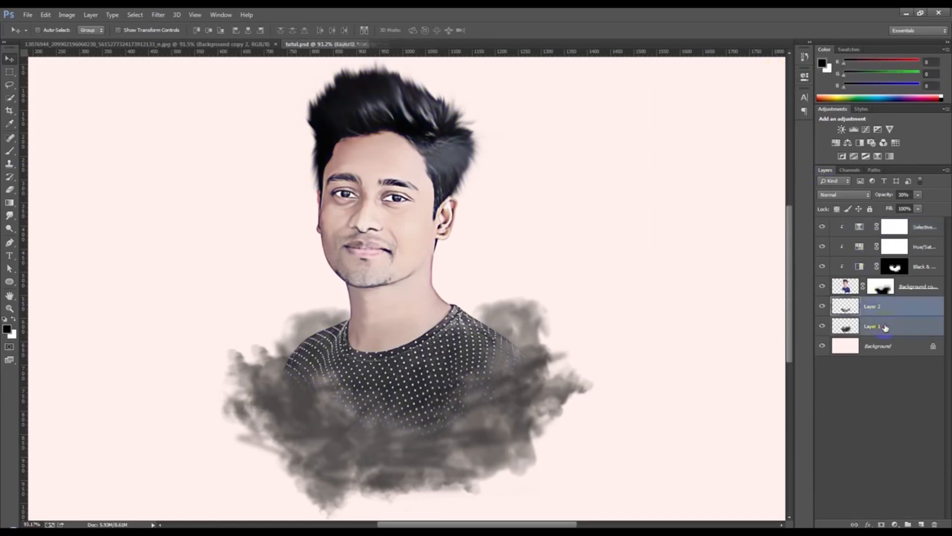
key("ctrl+e")
- Darken the merged smoke layer with Levels, using input values of 188, 0.34 and 255
left_click(67, 14)
mouse_move(79, 39)
left_click(185, 49)
left_click_drag(495, 233, 589, 233)
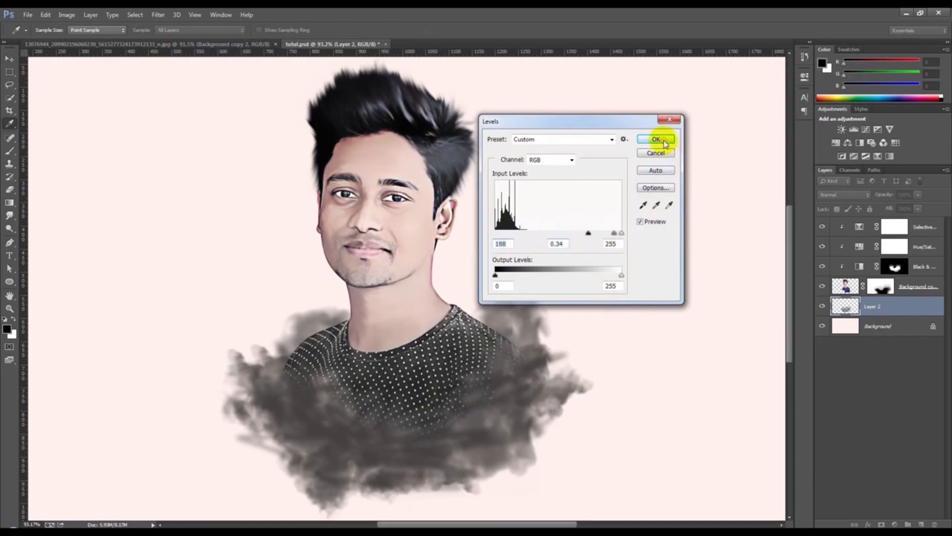
left_click(664, 140)
- Delete the merged smoke layer from behind the portrait
scroll(518, 272, "down", 8)
scroll(428, 284, "up", 5)
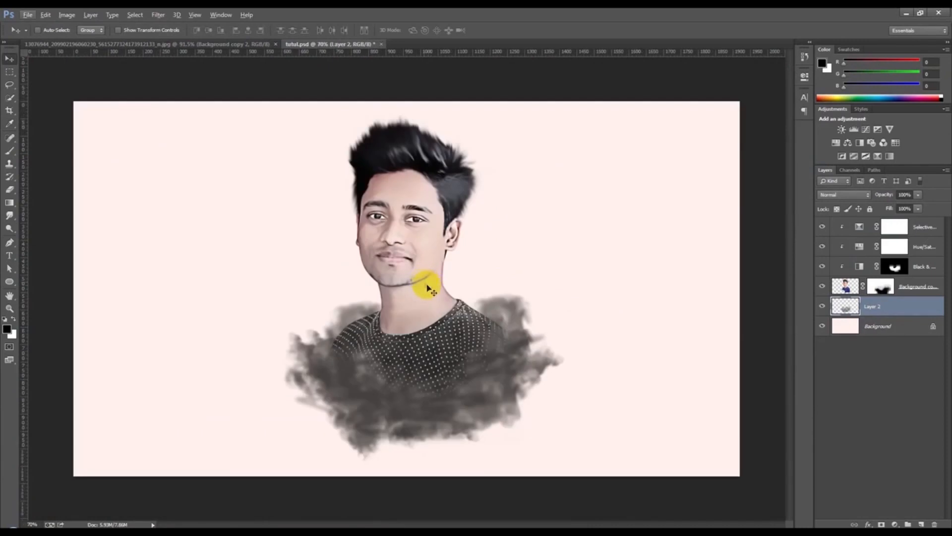
key("Delete")
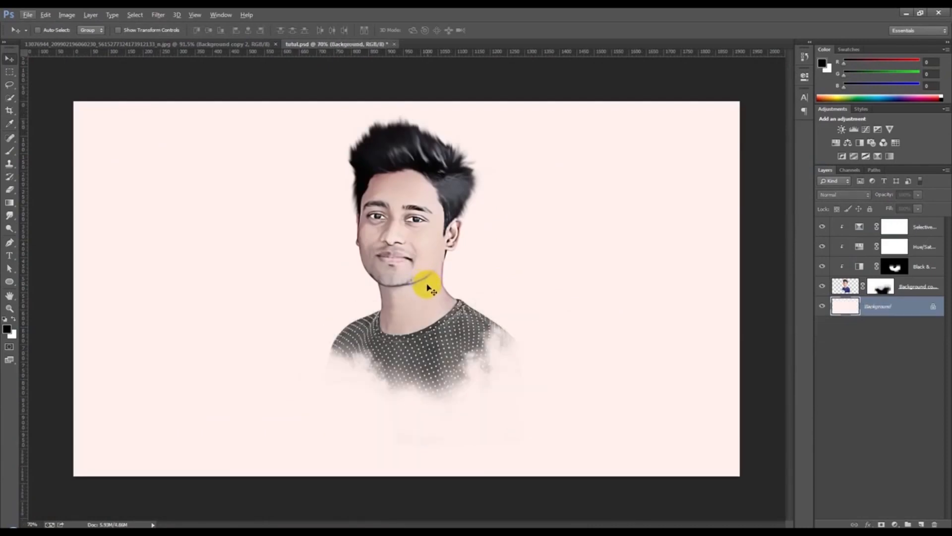
- Add a clipped Levels adjustment directly above the portrait layer and set its black input level to 28
scroll(411, 295, "up", 4)
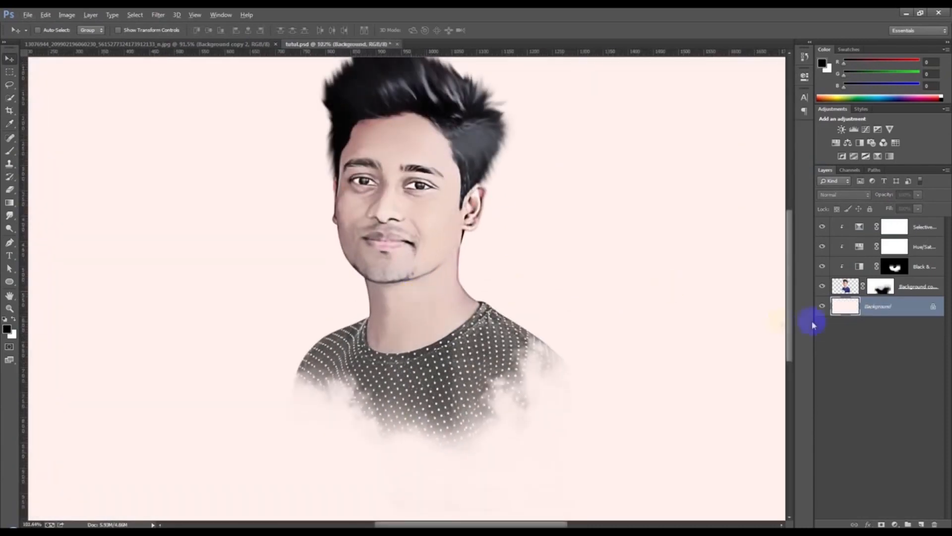
left_click(936, 286)
left_click(897, 524)
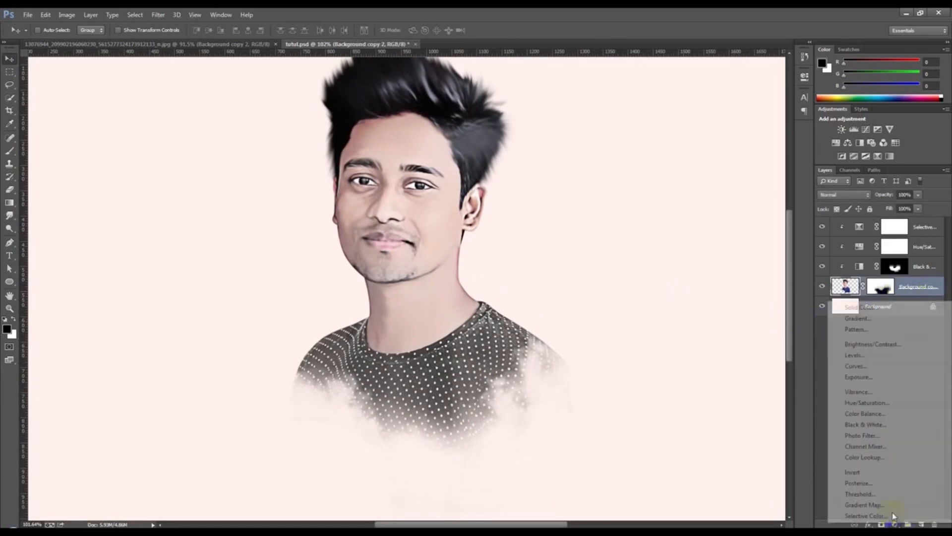
left_click(857, 356)
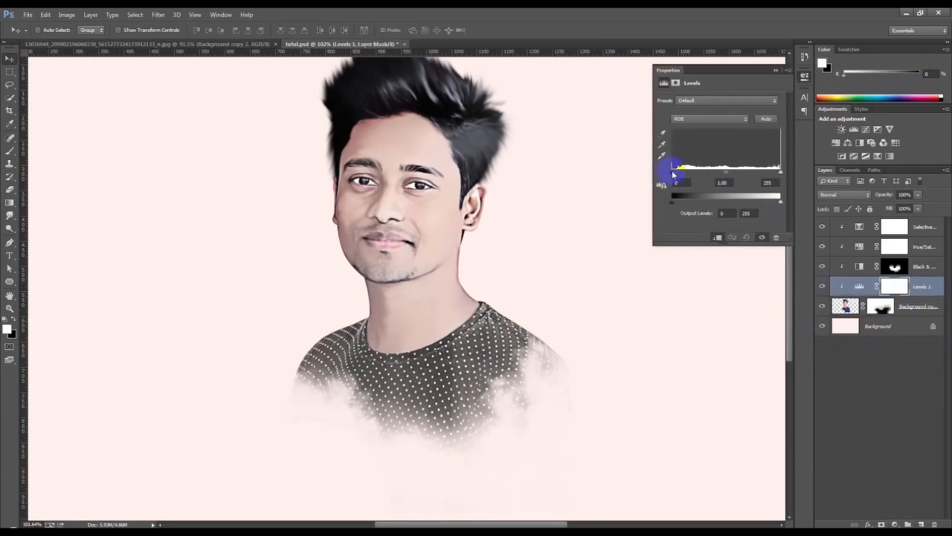
left_click_drag(674, 174, 685, 174)
left_click_drag(775, 177, 774, 177)
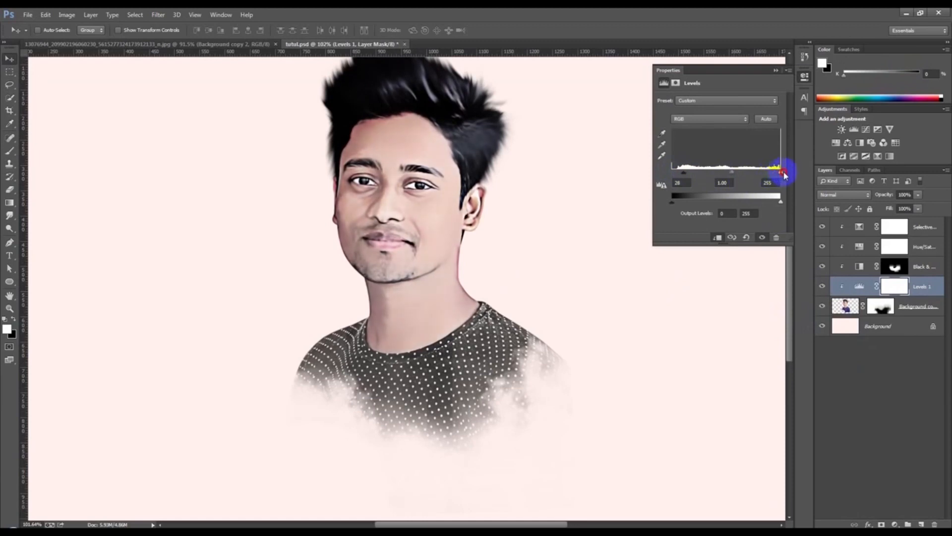
left_click(776, 70)
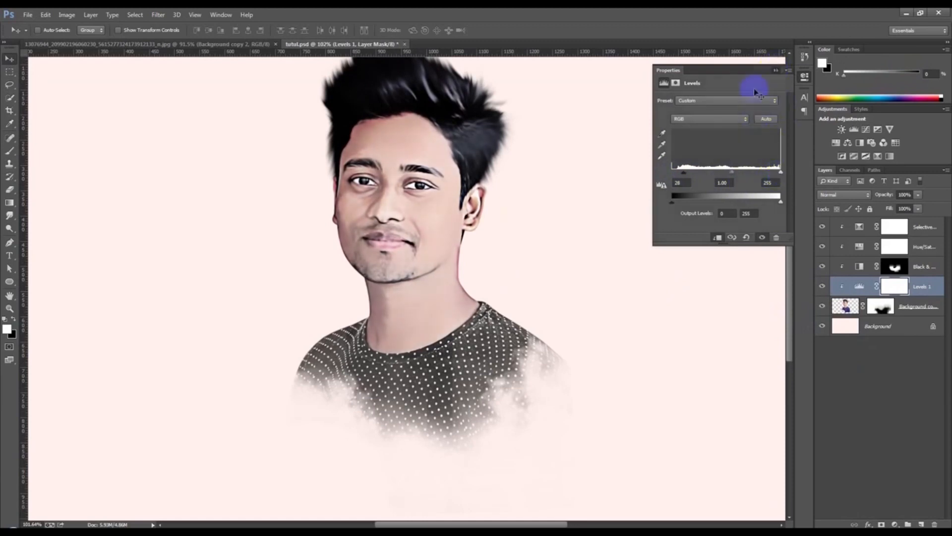
- Lighten the cheeks and nose on the portrait layer with the Dodge tool, using Midtones range and 50% exposure
scroll(393, 240, "up", 5)
scroll(429, 266, "up", 1)
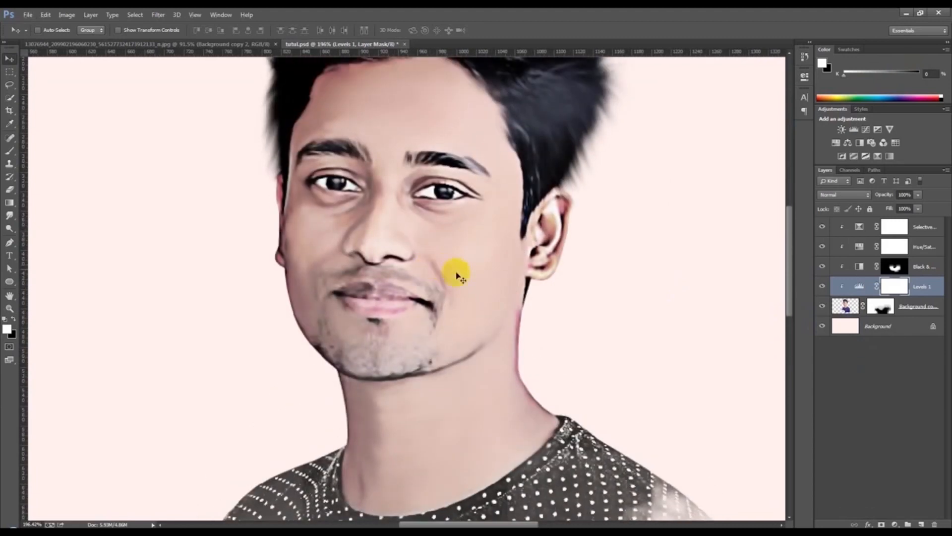
left_click(847, 308)
left_click(9, 215)
right_click(9, 227)
left_click(44, 228)
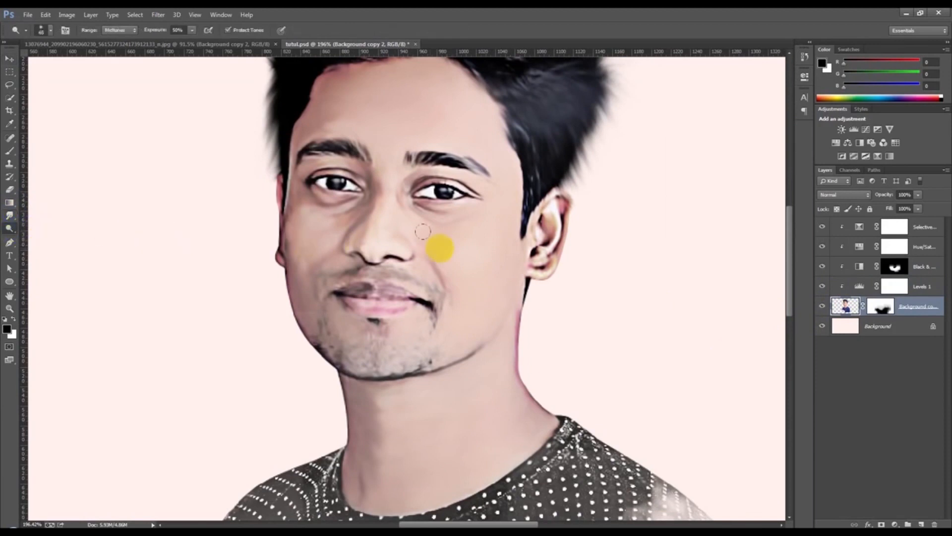
left_click(443, 236)
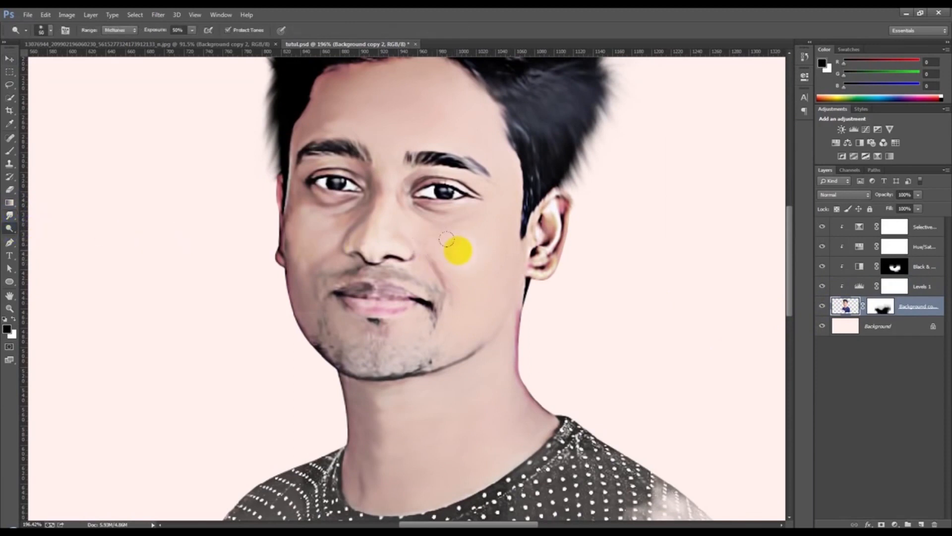
left_click_drag(440, 228, 440, 261)
key("[")
key("[")
key("[")
key("[")
key("[")
mouse_move(377, 222)
left_mouse_down()
mouse_move(382, 127)
mouse_move(364, 106)
mouse_move(367, 85)
mouse_move(476, 124)
mouse_move(434, 139)
mouse_move(483, 149)
mouse_move(510, 195)
mouse_move(493, 282)
mouse_move(452, 342)
mouse_move(389, 351)
mouse_move(412, 327)
mouse_move(359, 338)
mouse_move(323, 310)
mouse_move(300, 284)
mouse_move(312, 182)
mouse_move(319, 263)
mouse_move(306, 279)
left_mouse_up()
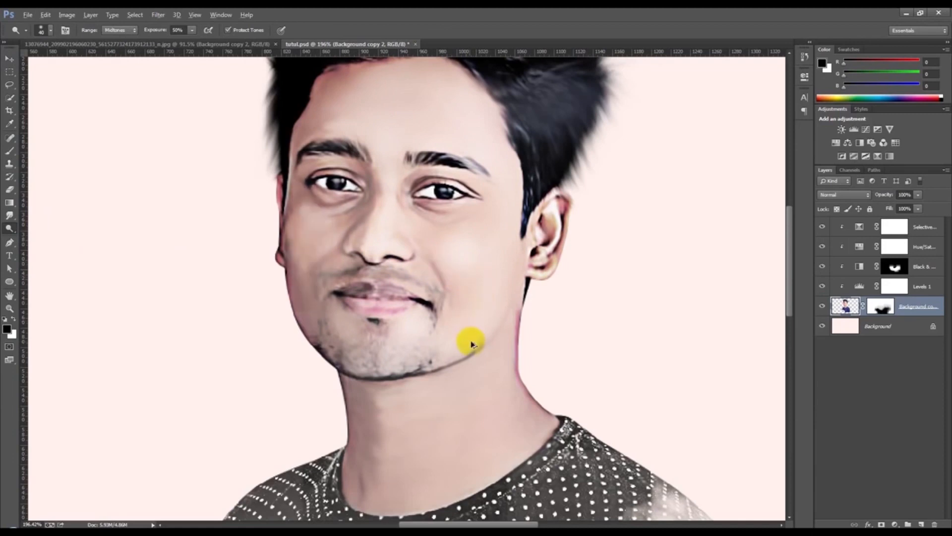
- Lighten the chin and neck on the portrait layer with a 70 px Dodge brush
scroll(466, 382, "down", 2)
scroll(466, 389, "down", 1)
scroll(466, 387, "up", 2)
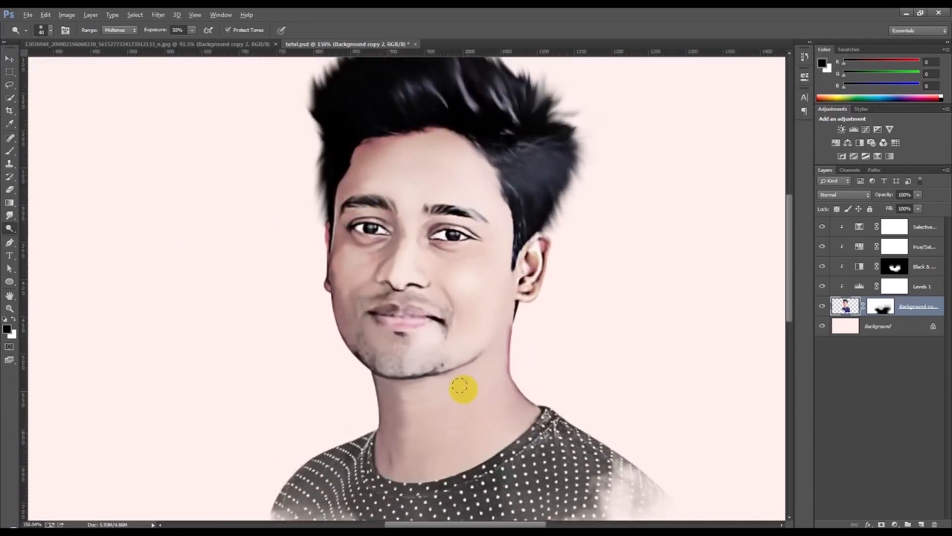
scroll(466, 385, "down", 2)
mouse_move(412, 335)
left_mouse_down()
mouse_move(419, 377)
mouse_move(474, 385)
mouse_move(492, 315)
mouse_move(437, 372)
mouse_move(403, 330)
left_mouse_up()
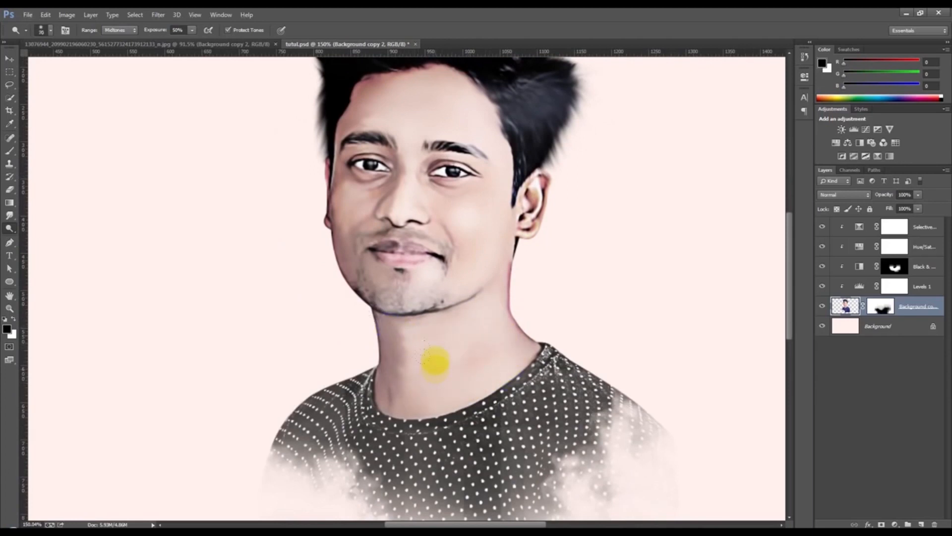
- Add a clipped Hue/Saturation adjustment above Selective Color with saturation +34 and invert its mask to black
scroll(431, 352, "down", 3)
scroll(404, 260, "up", 4)
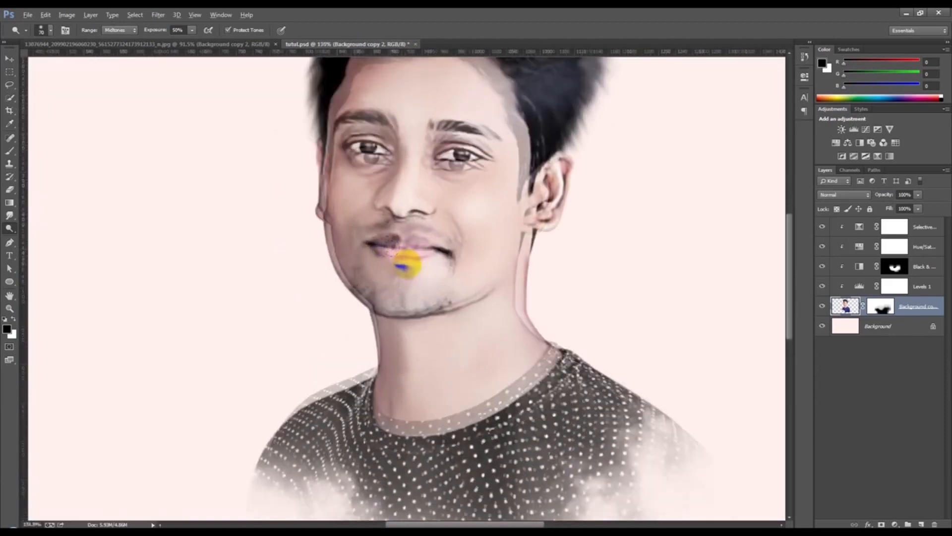
left_click(881, 310)
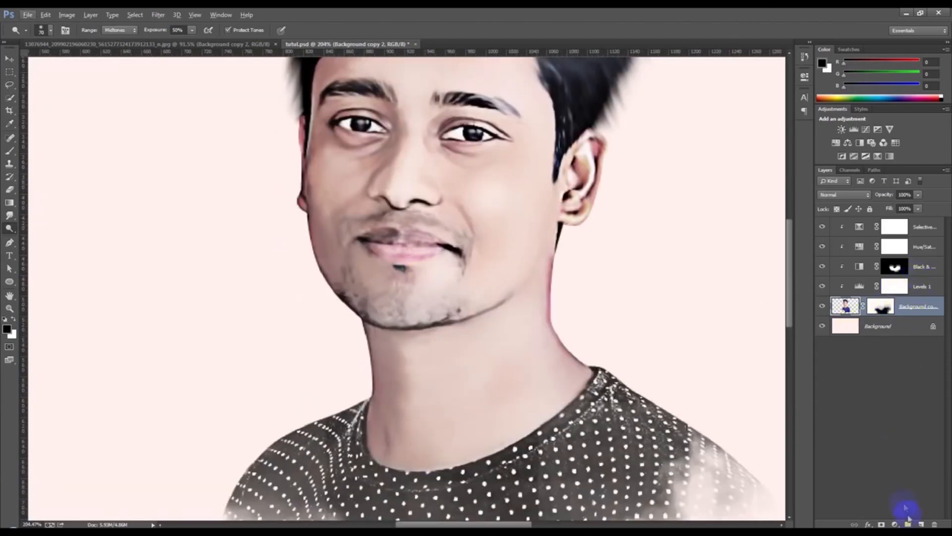
left_click(928, 224)
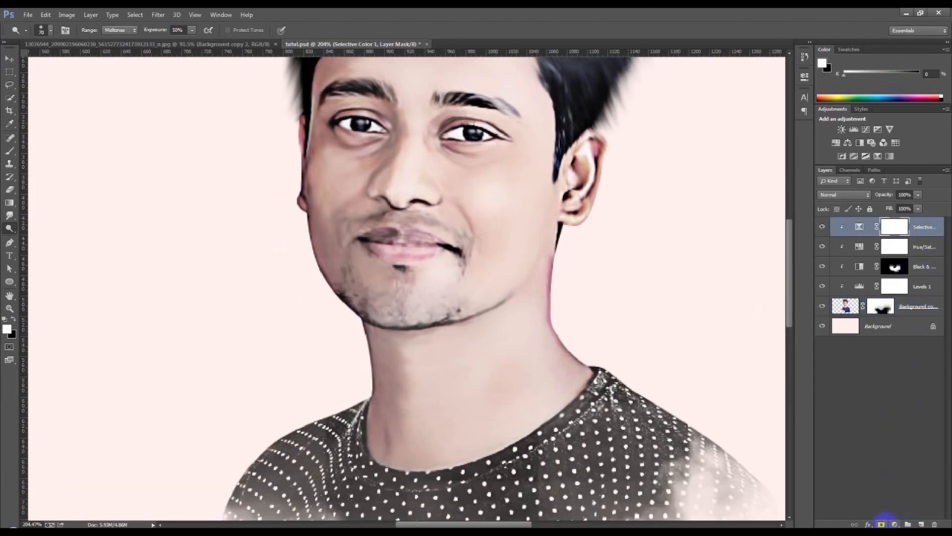
left_click(895, 524)
left_click(861, 406)
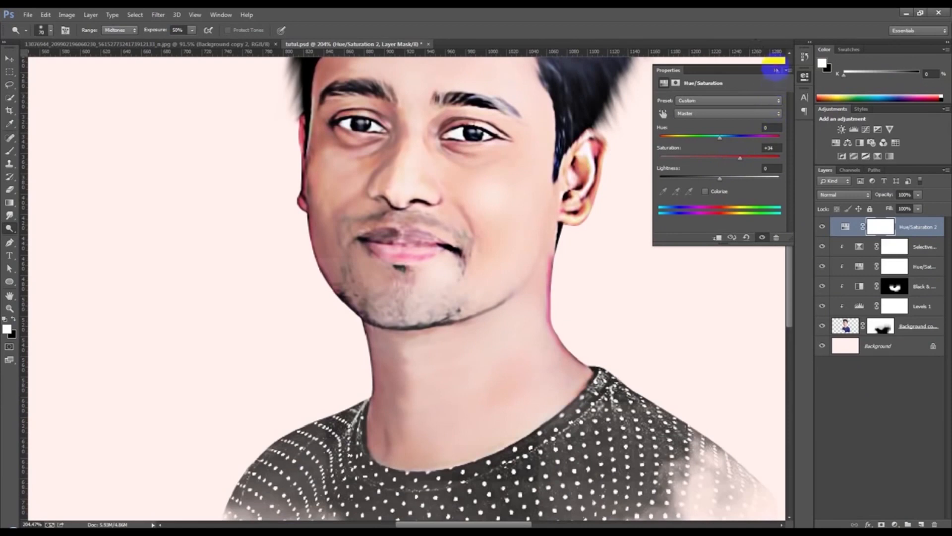
left_click(777, 70)
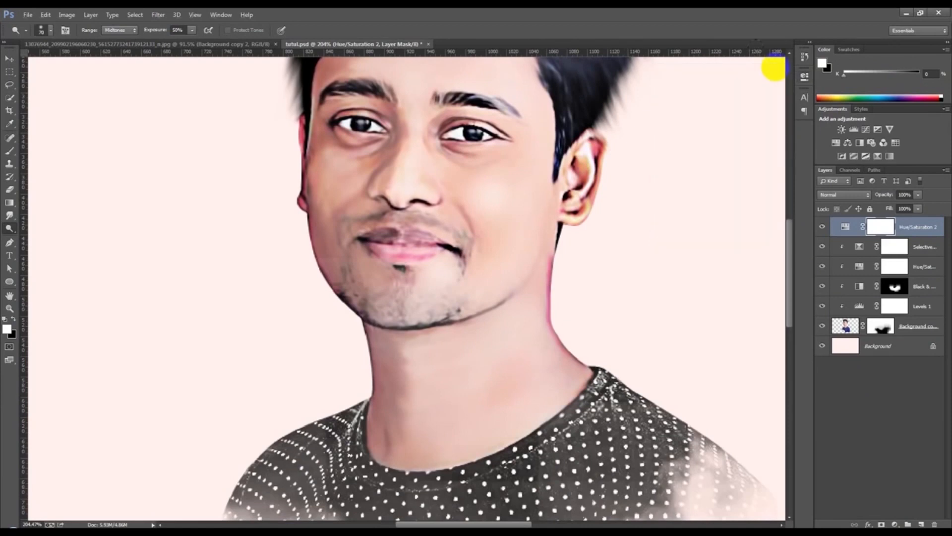
key("ctrl+i")
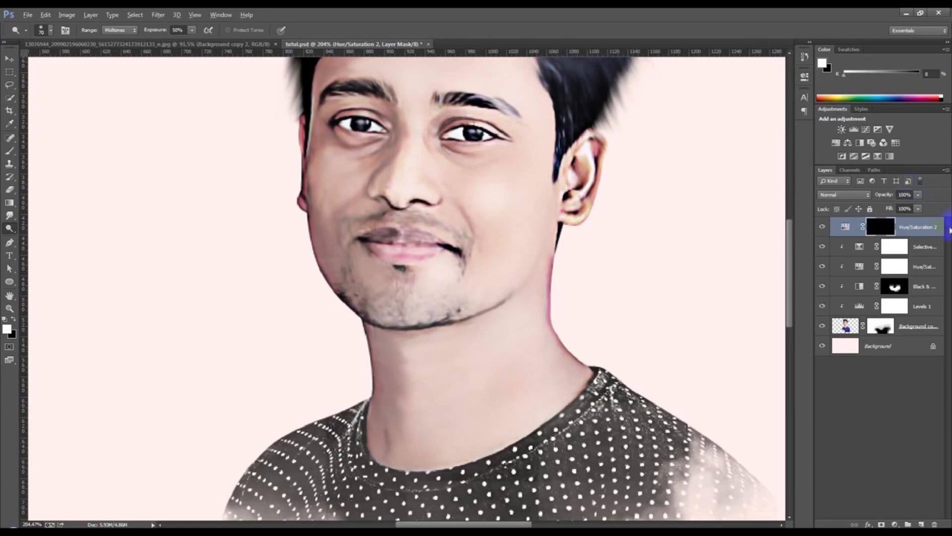
left_click(918, 233, "alt")
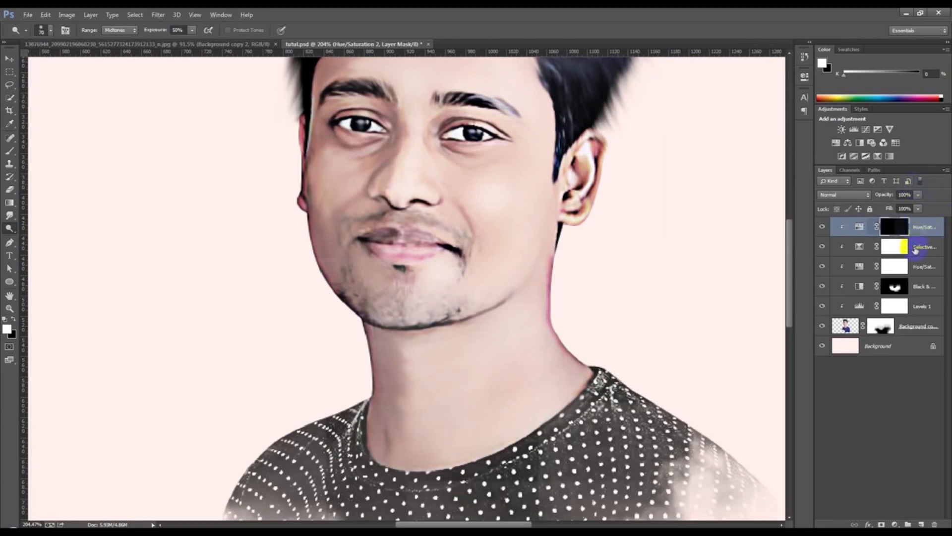
- Paint the lips in white on the top Hue/Saturation layer's mask with a soft 25 px brush to apply the extra saturation there
left_click(894, 287)
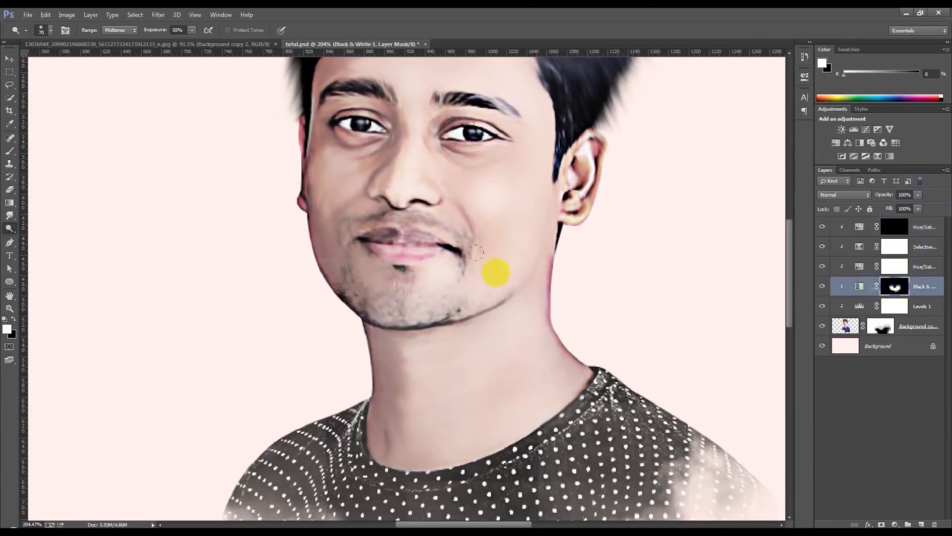
left_click(6, 153)
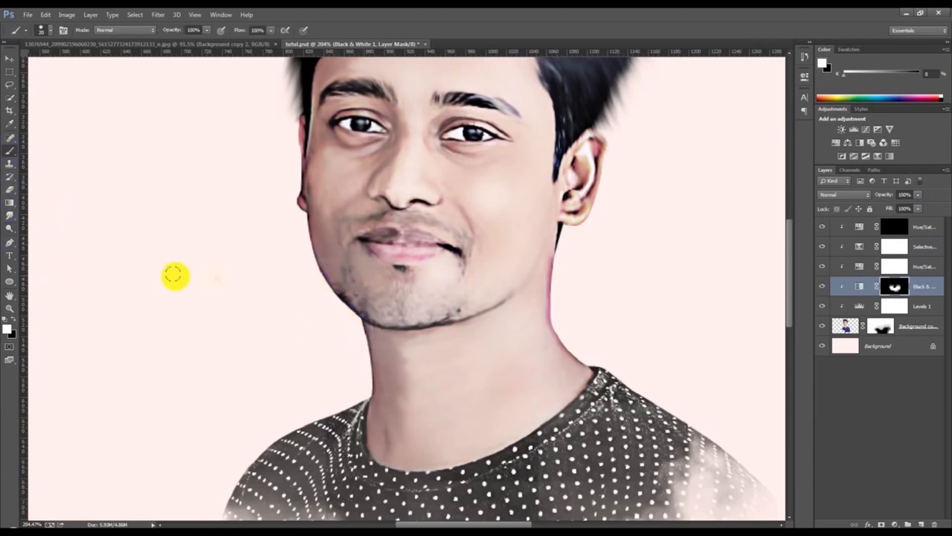
right_click(224, 268)
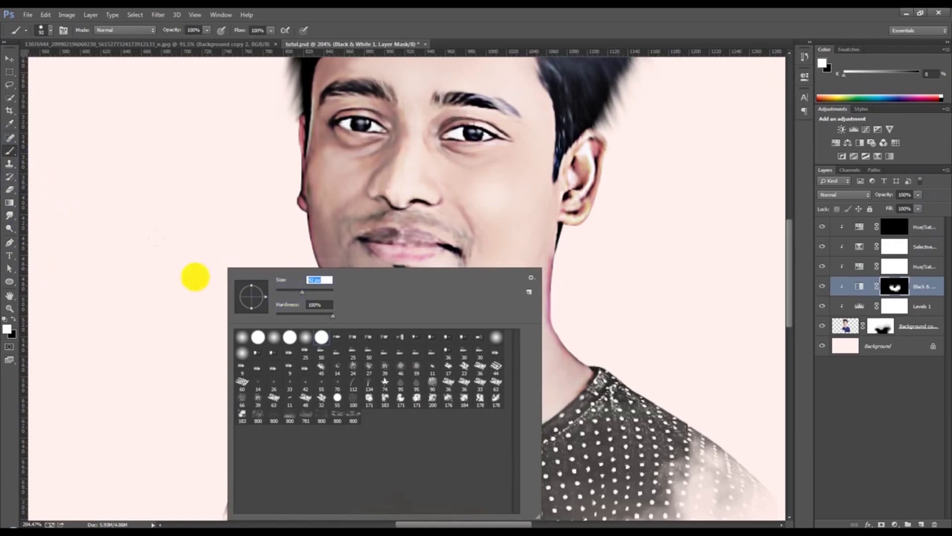
left_click(134, 250)
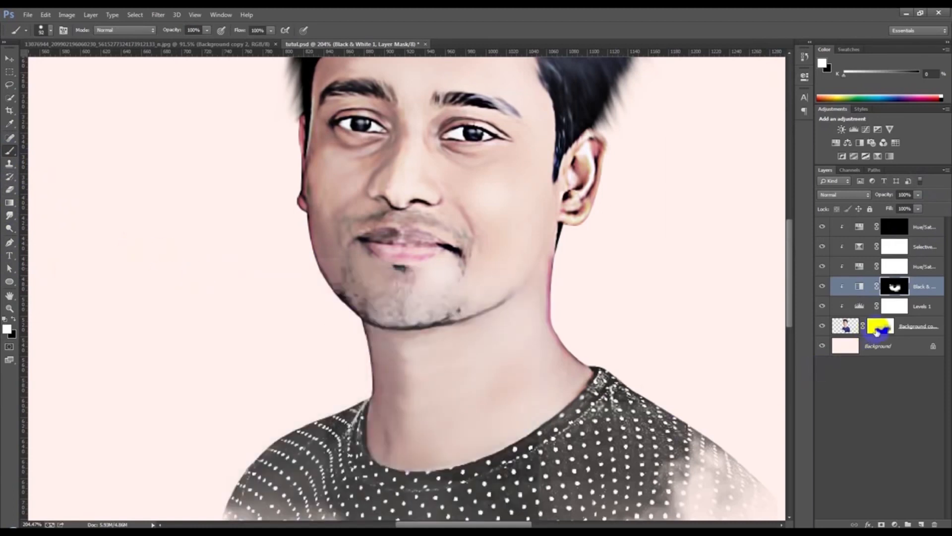
left_click(880, 325)
left_click_drag(364, 272, 372, 270)
left_click(895, 226)
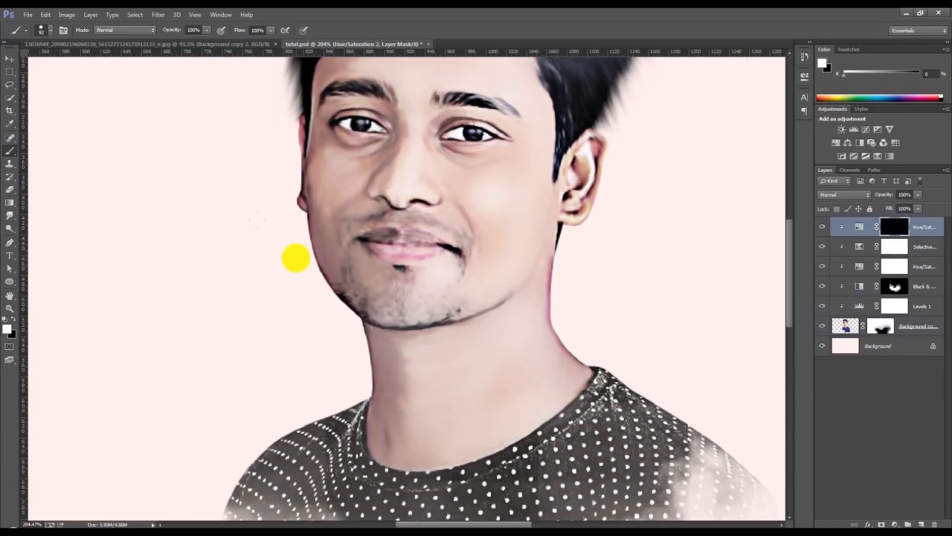
left_click_drag(361, 238, 381, 249)
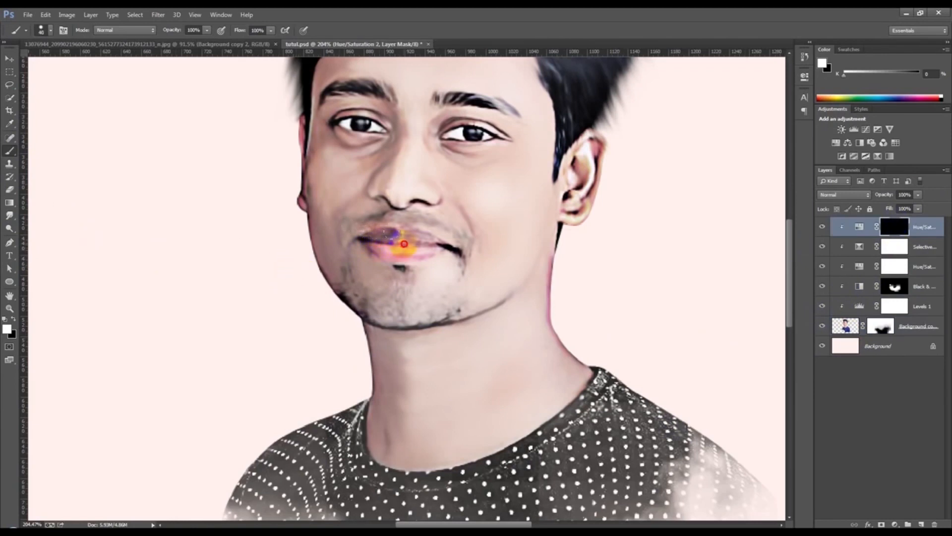
right_click(475, 246)
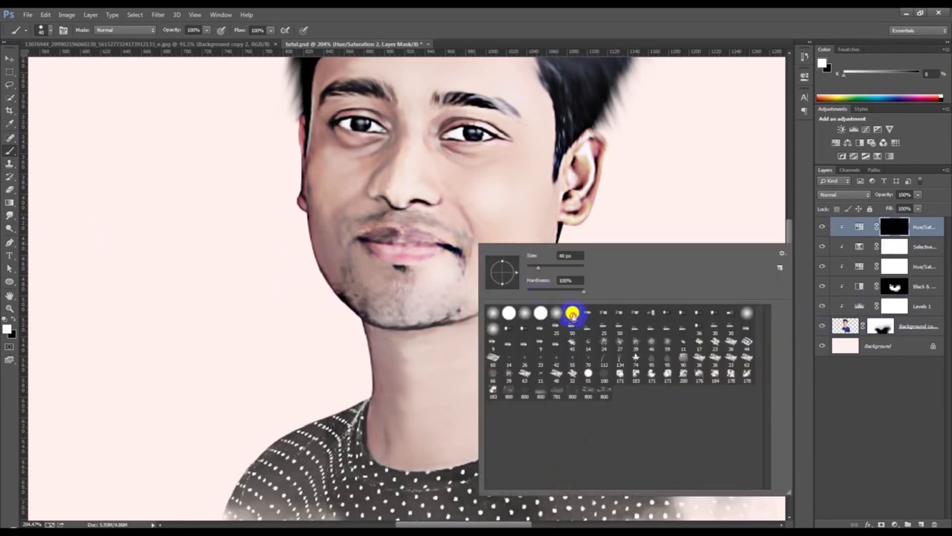
left_click(556, 313)
left_click(560, 42)
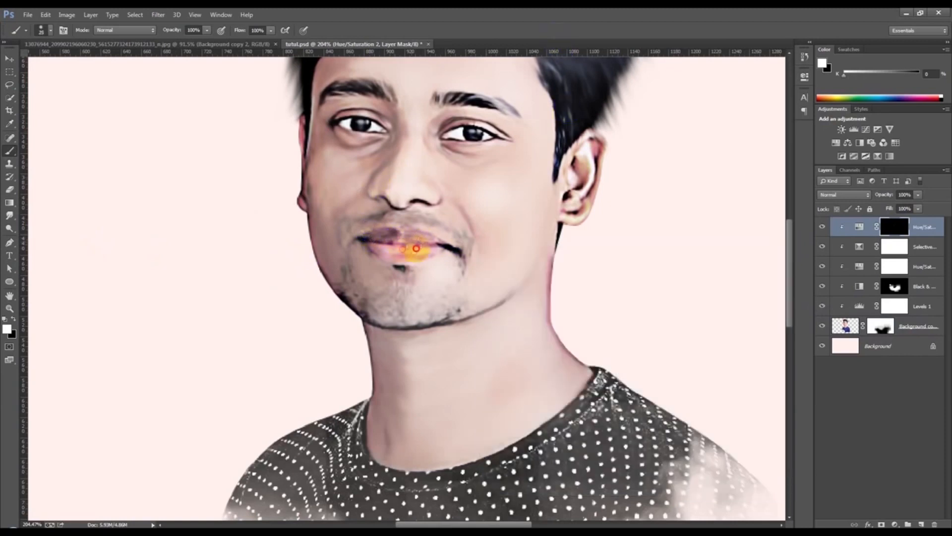
- Lower the top Hue/Saturation layer's opacity to 80%
scroll(428, 249, "down", 8)
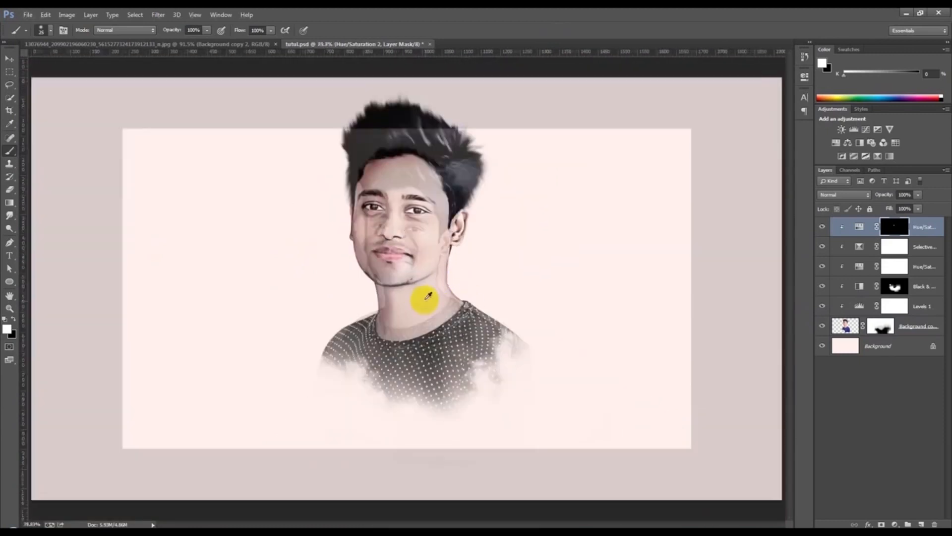
scroll(427, 296, "up", 5)
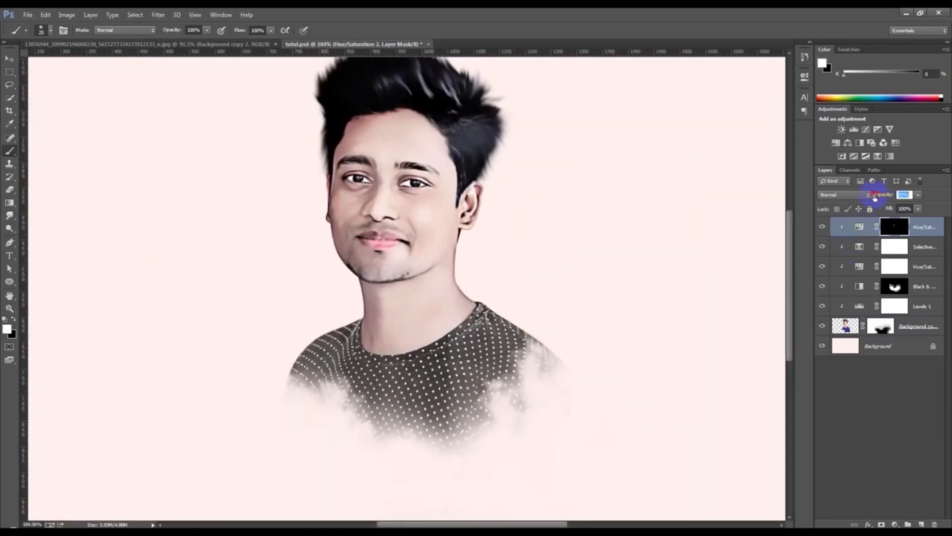
left_click(10, 60)
scroll(491, 379, "down", 3)
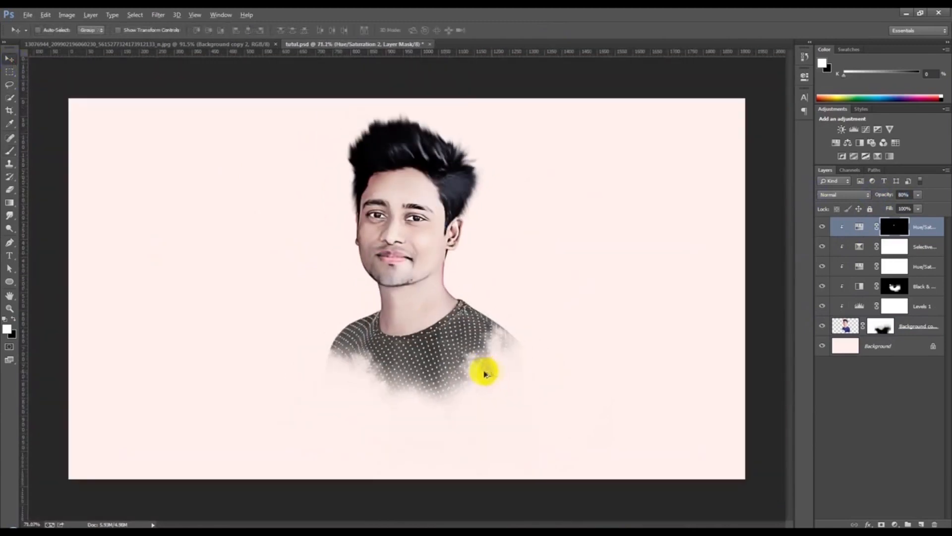
- Brighten the Background layer with Curves, using an RGB curve point at input 114 and output 149
left_click(853, 350)
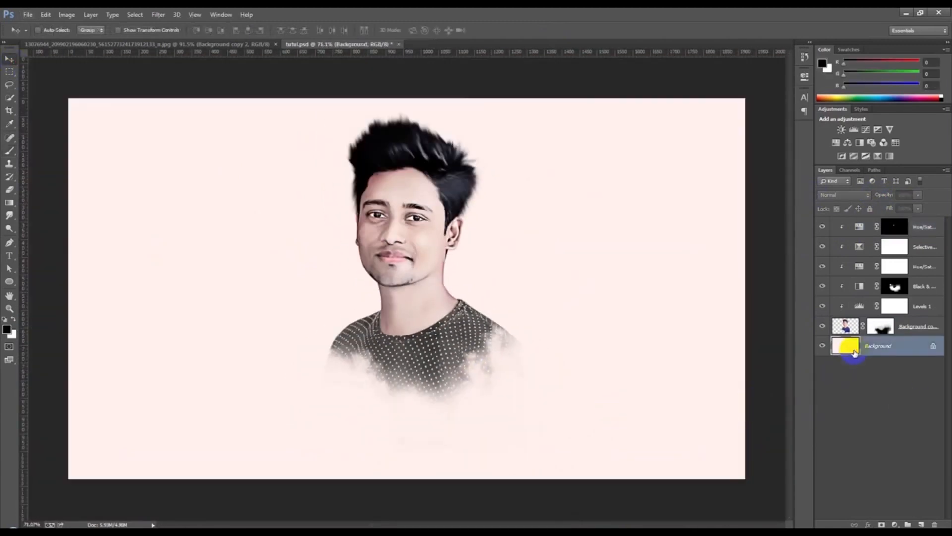
key("ctrl+m")
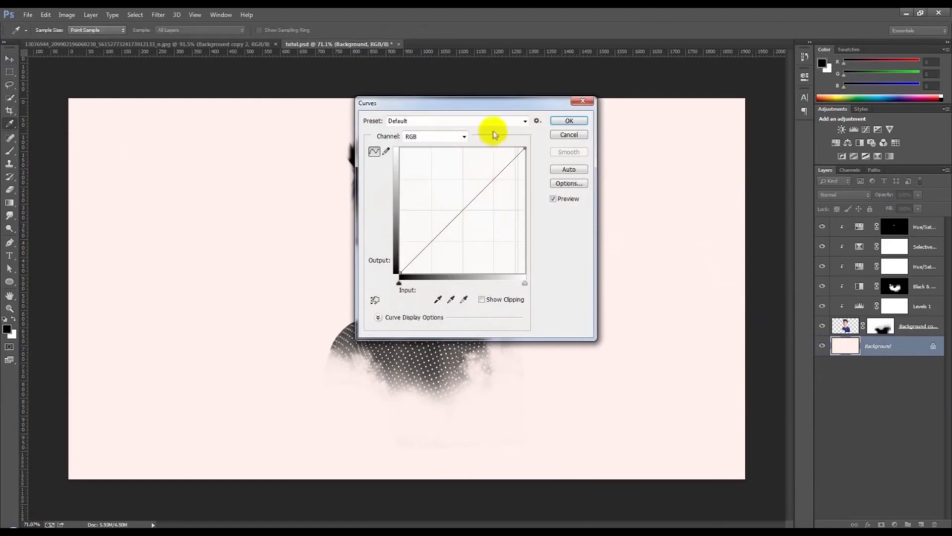
left_click_drag(506, 113, 760, 156)
left_click_drag(720, 249, 710, 242)
left_click(822, 165)
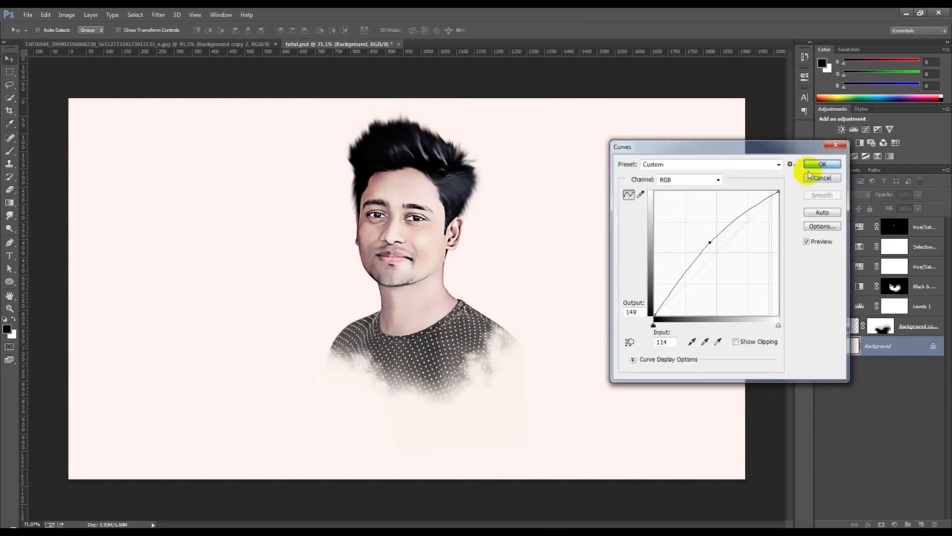
- Darken the chin beard, moustache and jawline on the portrait layer with the Burn tool, using Midtones range and 50% exposure
left_click(881, 288)
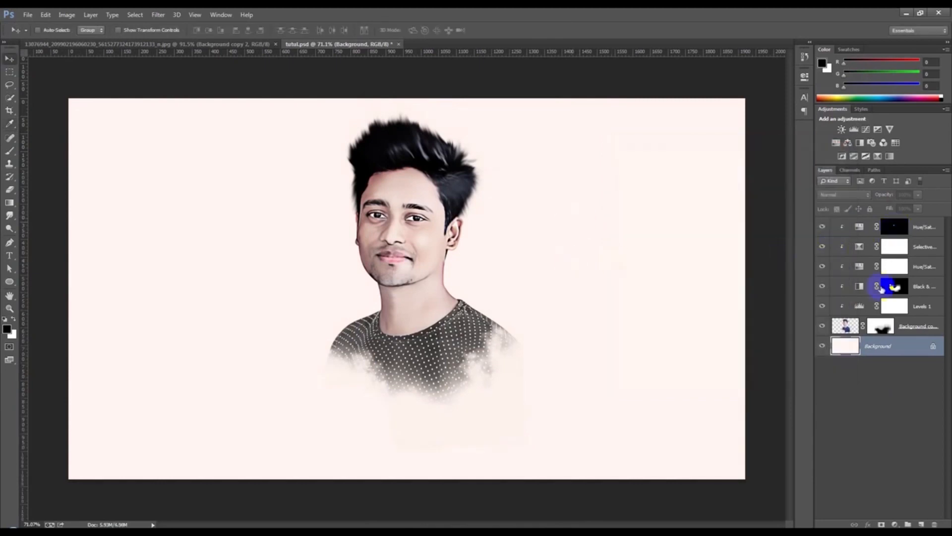
left_click(853, 328)
scroll(198, 243, "up", 4)
left_click(12, 216)
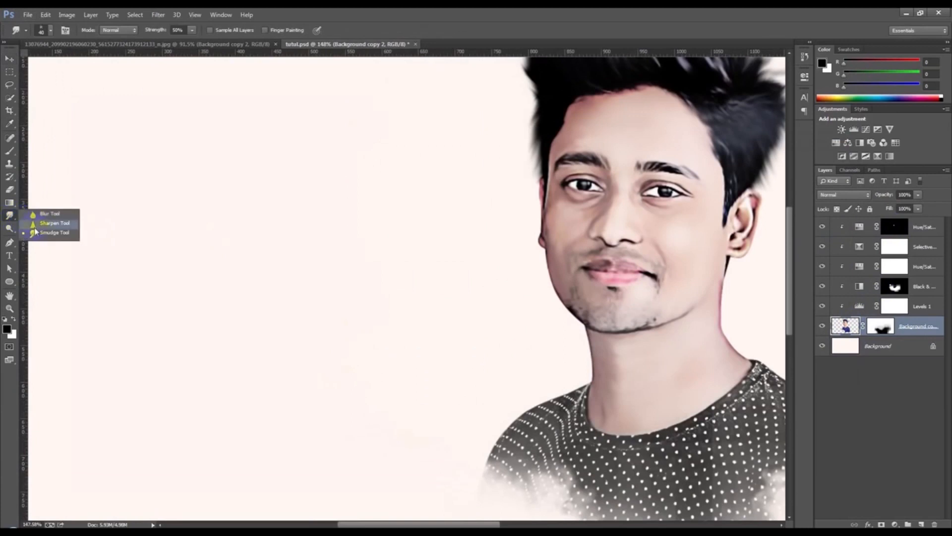
left_click(9, 228)
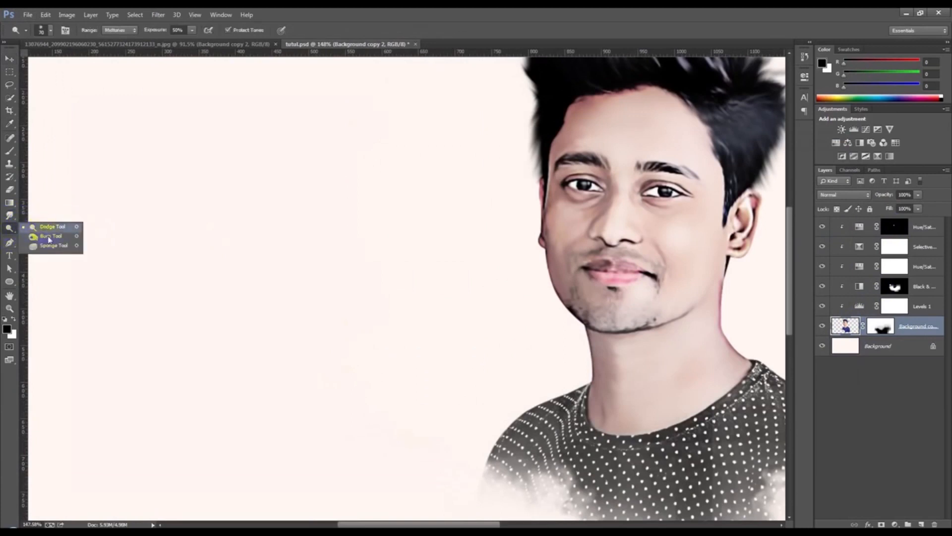
left_click(49, 228)
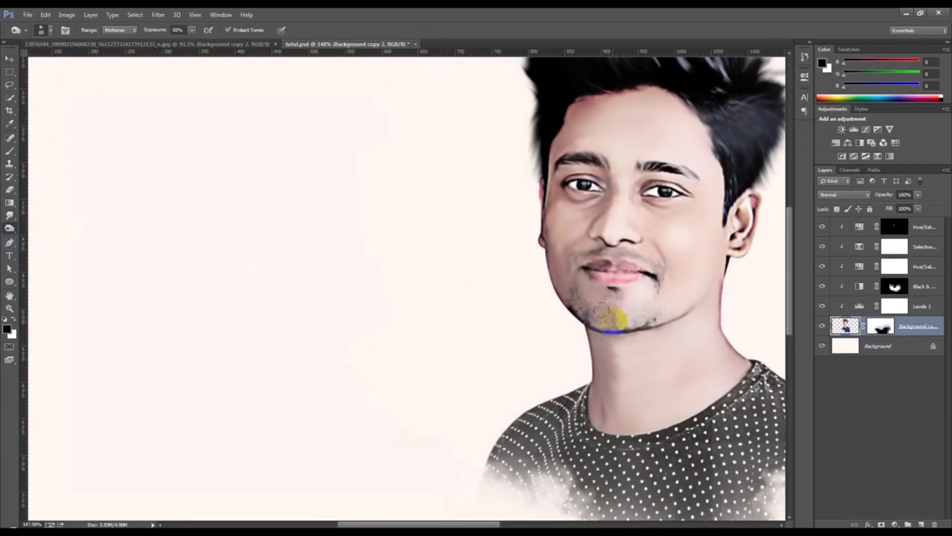
left_click_drag(611, 317, 588, 314)
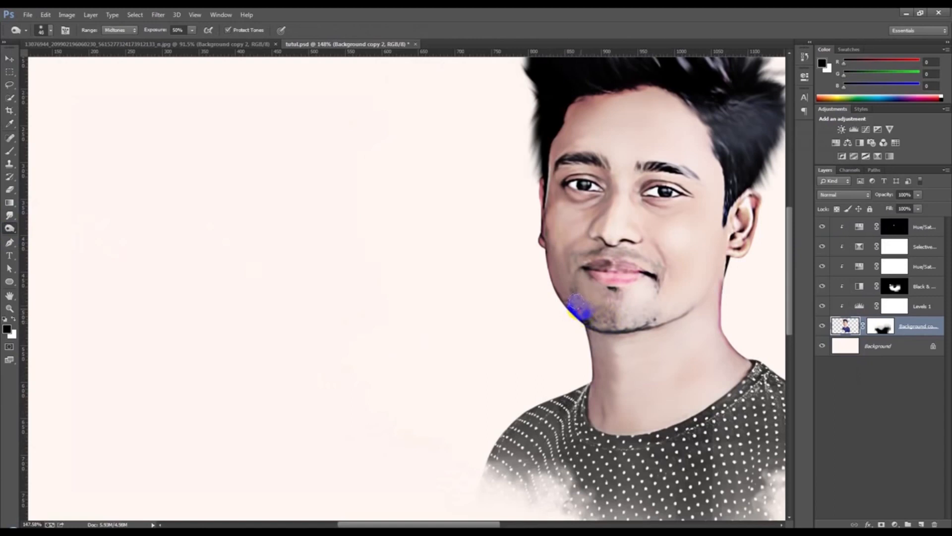
left_click_drag(581, 256, 619, 254)
mouse_move(661, 286)
left_mouse_down()
mouse_move(646, 323)
mouse_move(614, 331)
mouse_move(657, 328)
mouse_move(693, 311)
left_mouse_up()
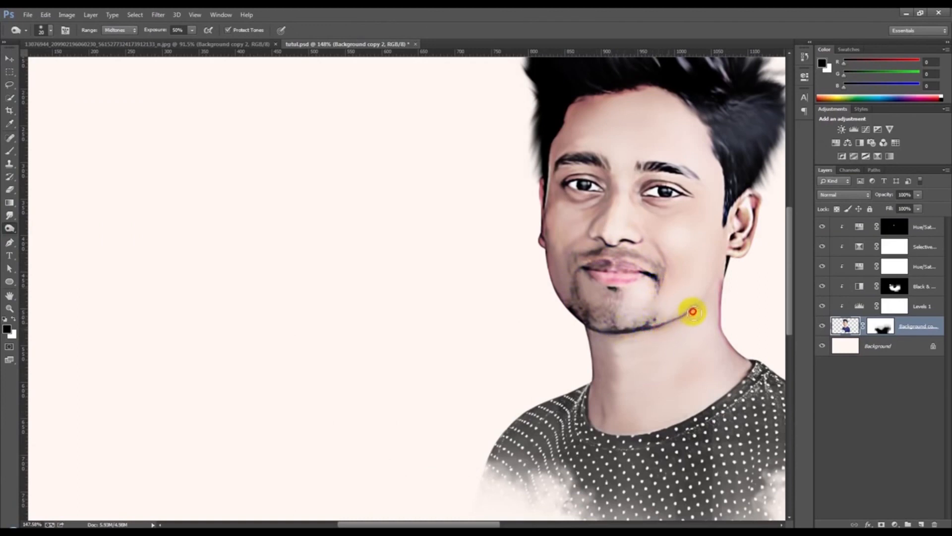
- Darken the eyebrows and more of the chin beard on the portrait layer with a 35 px Burn brush
scroll(702, 280, "up", 1)
key("bracketright")
key("bracketright")
key("bracketright")
mouse_move(694, 212)
left_mouse_down()
mouse_move(652, 197)
mouse_move(546, 194)
left_mouse_up()
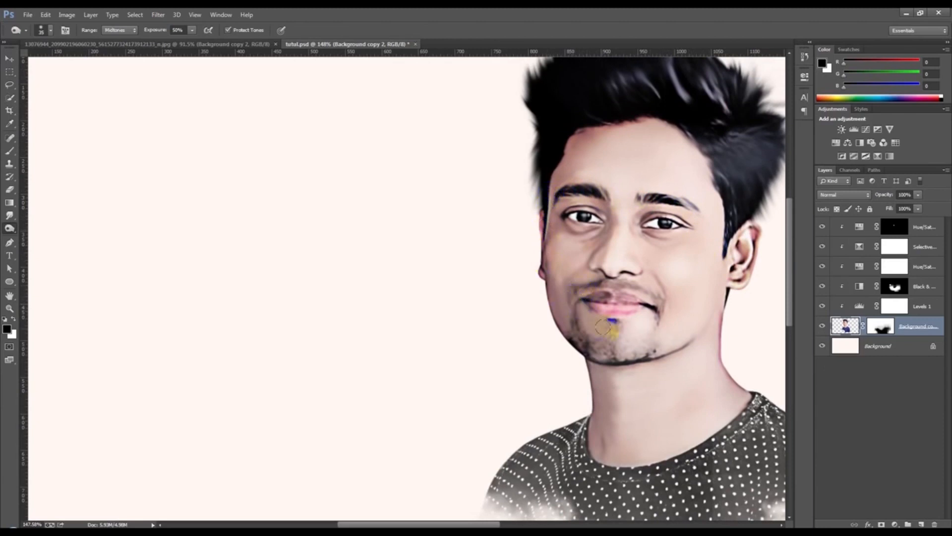
scroll(660, 340, "down", 4)
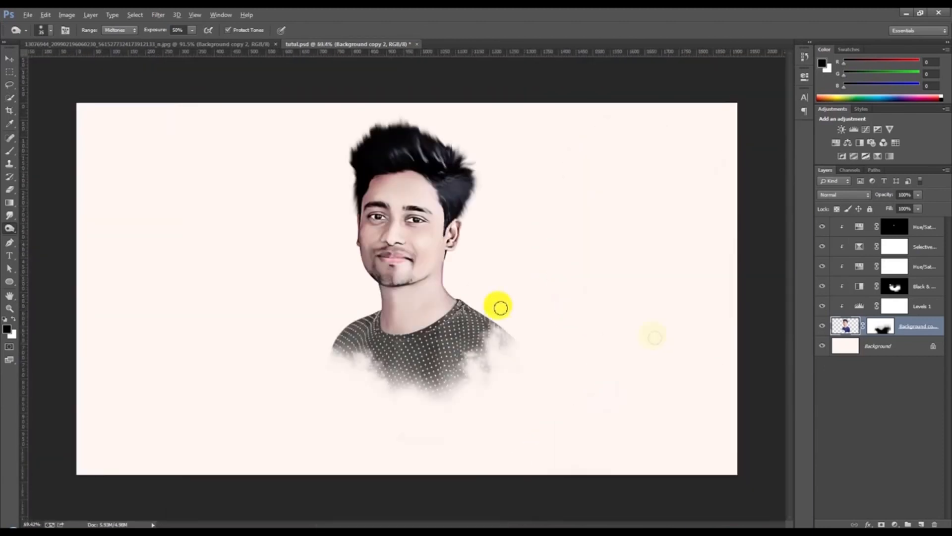
- Restore the shirt's chest by painting white on the portrait's layer mask with an enlarged soft brush
scroll(472, 293, "up", 1)
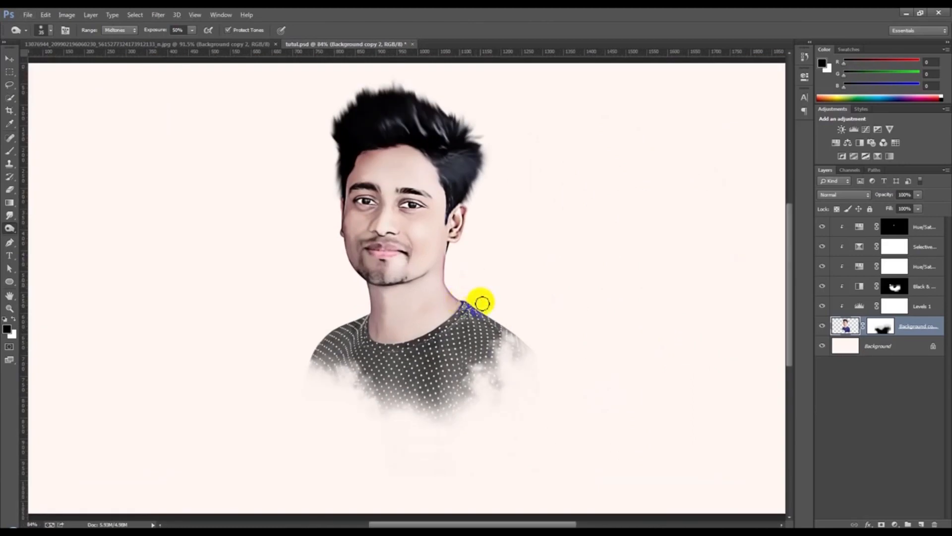
scroll(488, 300, "down", 1)
scroll(494, 300, "up", 2)
key("bracketright")
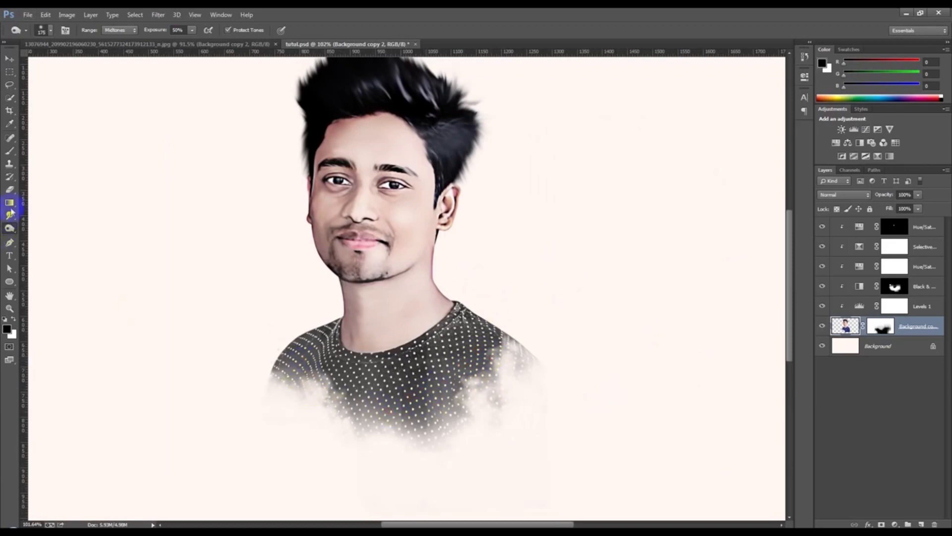
left_click(9, 154)
left_click(881, 326)
key("x")
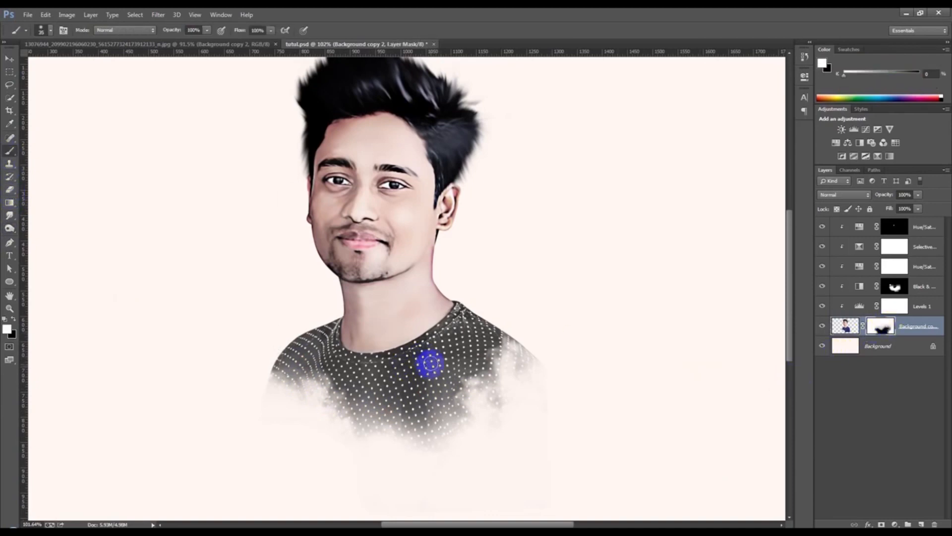
key("bracketright")
key("bracketright")
key("bracketright")
key("bracketright")
key("bracketright")
key("bracketright")
mouse_move(418, 360)
left_mouse_down()
mouse_move(423, 370)
mouse_move(351, 348)
mouse_move(353, 358)
left_mouse_up()
- Strengthen the shirt's shoulders and chest on the portrait's layer mask with a soft 250 px white brush
key("bracketright")
key("bracketright")
key("bracketright")
mouse_move(319, 319)
left_mouse_down()
mouse_move(332, 312)
mouse_move(421, 330)
mouse_move(458, 305)
mouse_move(408, 322)
mouse_move(393, 351)
mouse_move(466, 317)
mouse_move(483, 285)
left_mouse_up()
mouse_move(511, 342)
left_mouse_down()
mouse_move(501, 343)
mouse_move(504, 296)
left_mouse_up()
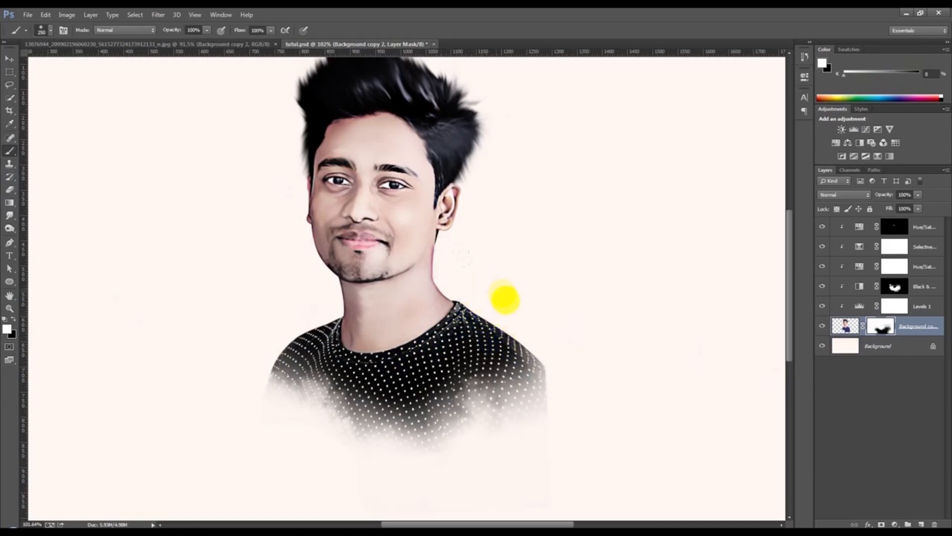
key("ctrl+z")
left_click(592, 344)
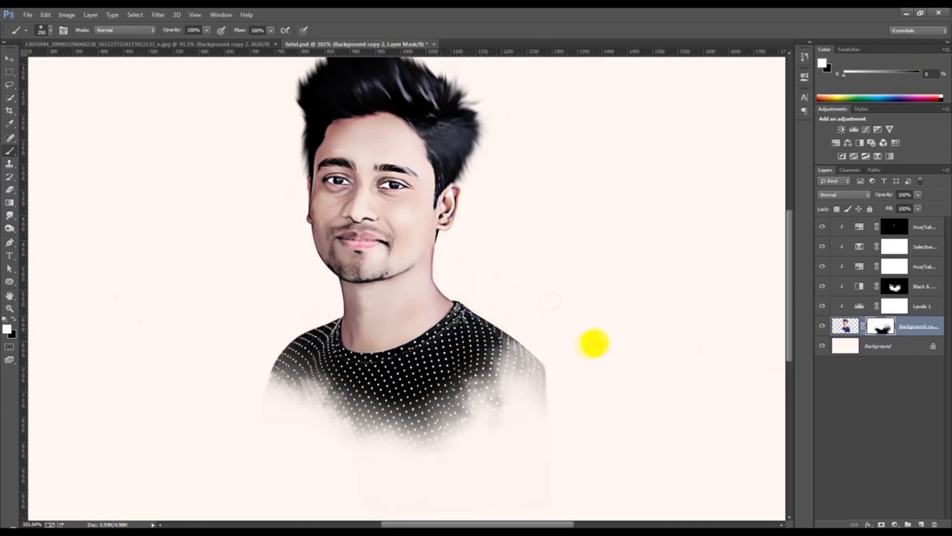
mouse_move(442, 375)
left_mouse_down()
mouse_move(436, 351)
mouse_move(516, 340)
left_mouse_up()
- Give the shirt's fading lower edge a ragged look on the portrait's mask with a 171 px textured brush in white, undoing unwanted dabs
right_click(546, 320)
left_click(684, 409)
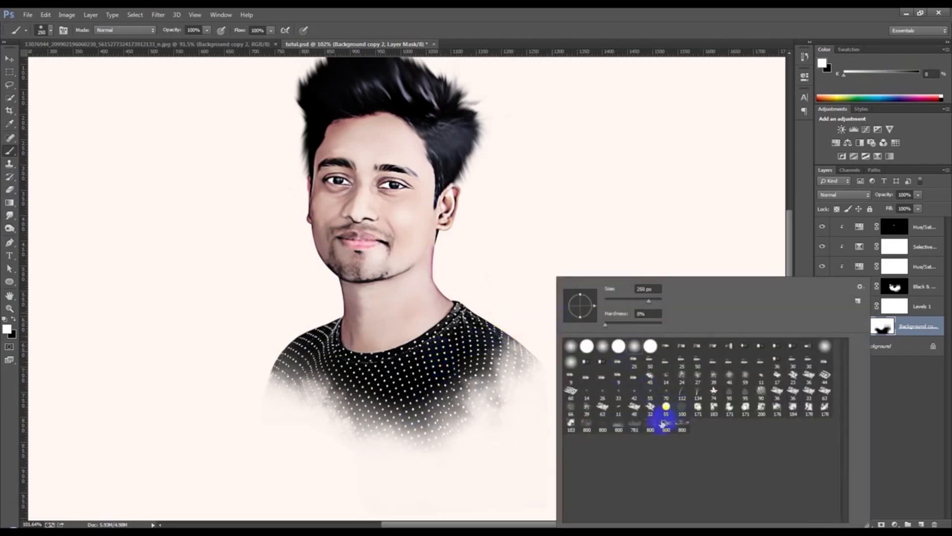
left_click(731, 408)
left_click(457, 345)
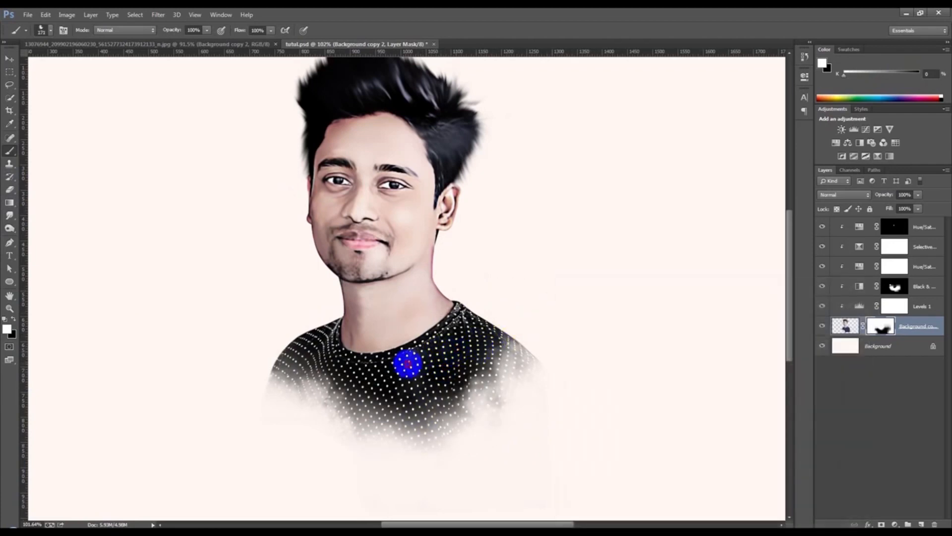
left_click_drag(332, 370, 386, 378)
left_click(407, 387)
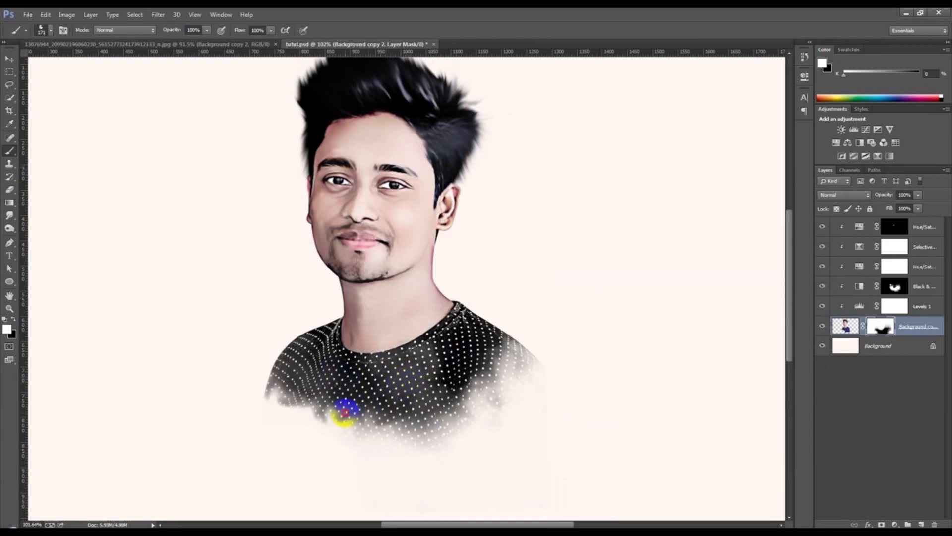
left_click(344, 414)
key("ctrl+z")
left_click(310, 332)
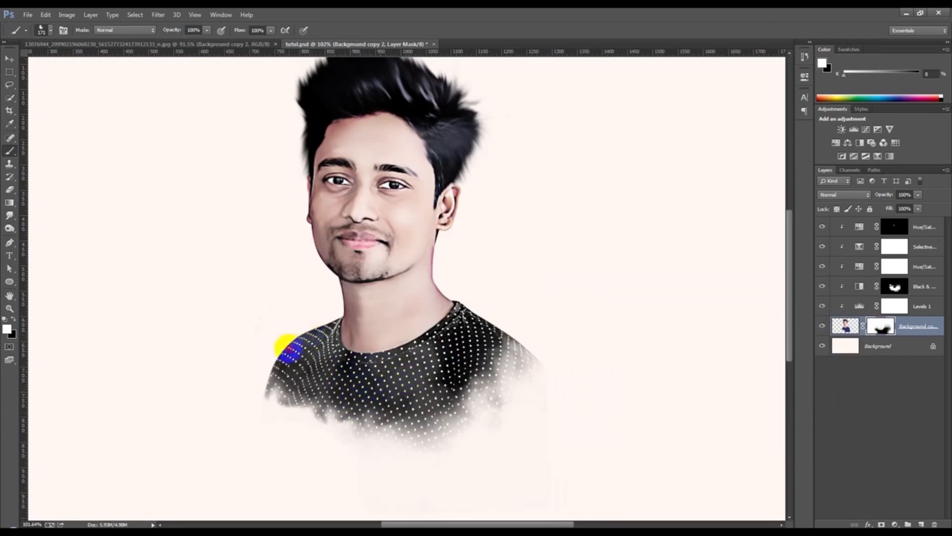
left_click(249, 373)
key("ctrl+z")
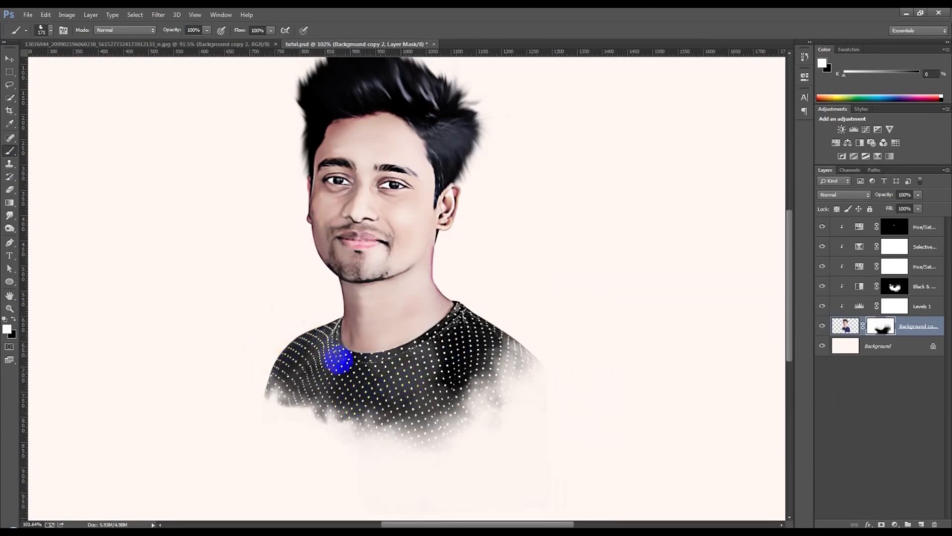
- Try to reveal the sleeve below the faded shoulder on the portrait's mask with the textured white brush
scroll(363, 381, "down", 6)
scroll(343, 395, "up", 1)
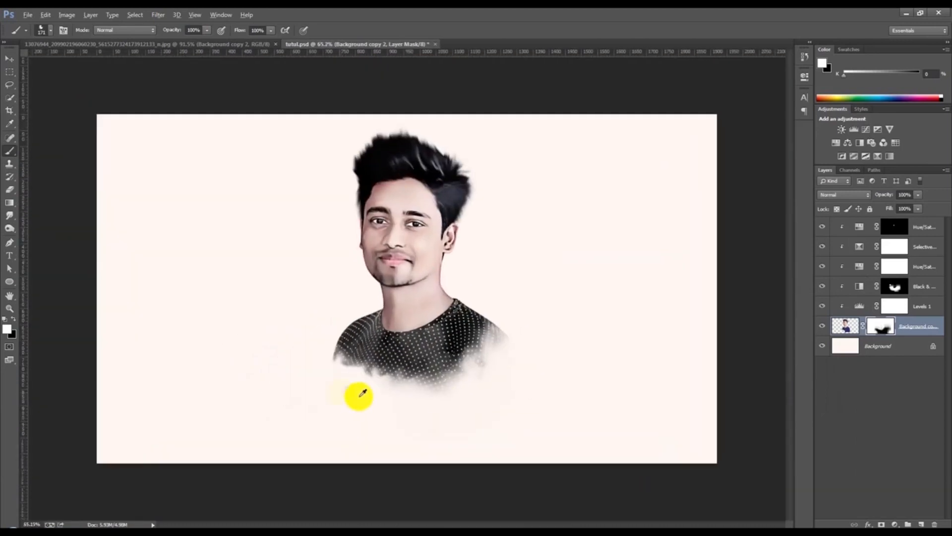
scroll(519, 408, "up", 4)
left_click(546, 400)
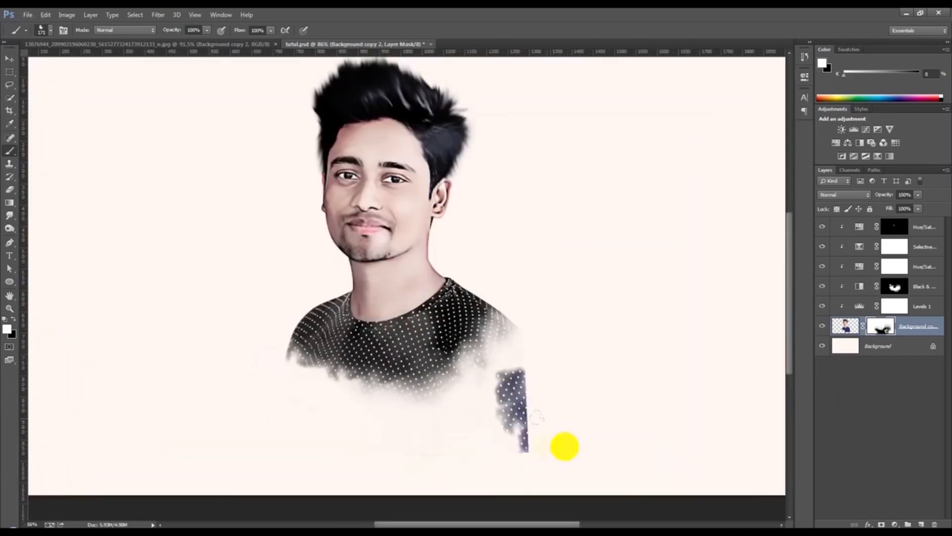
key("ctrl+z")
- Clean up the area below the shirt on the portrait's layer mask by painting black with an enlarged soft brush at 0% hardness
key("d")
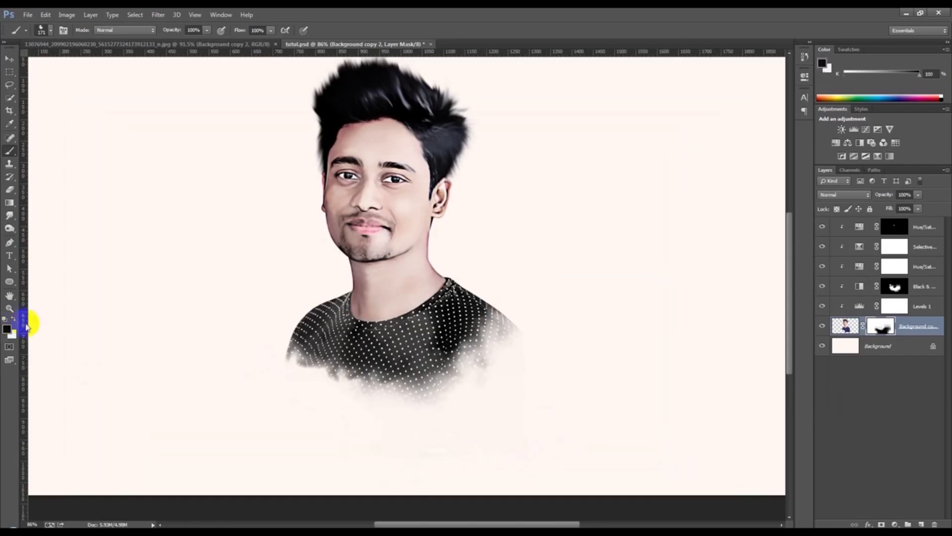
right_click(590, 384)
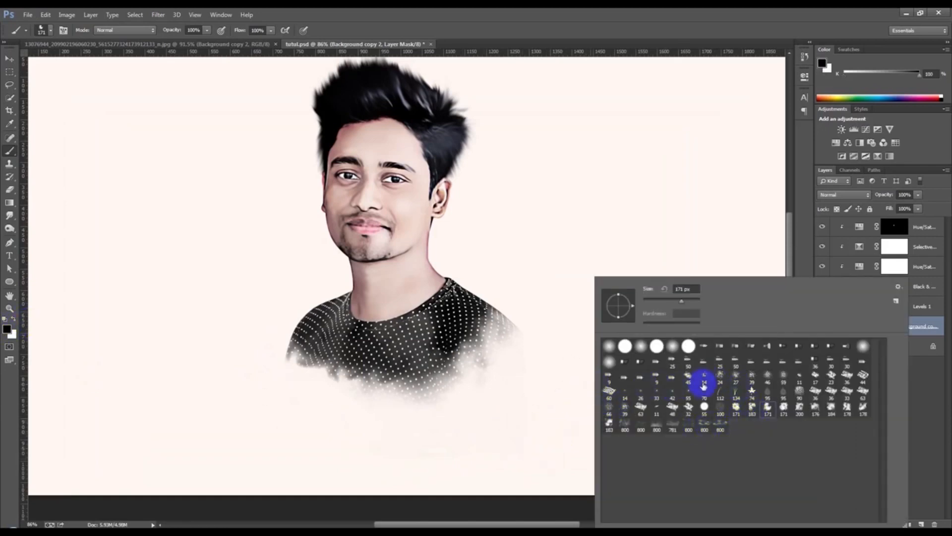
left_click(672, 347)
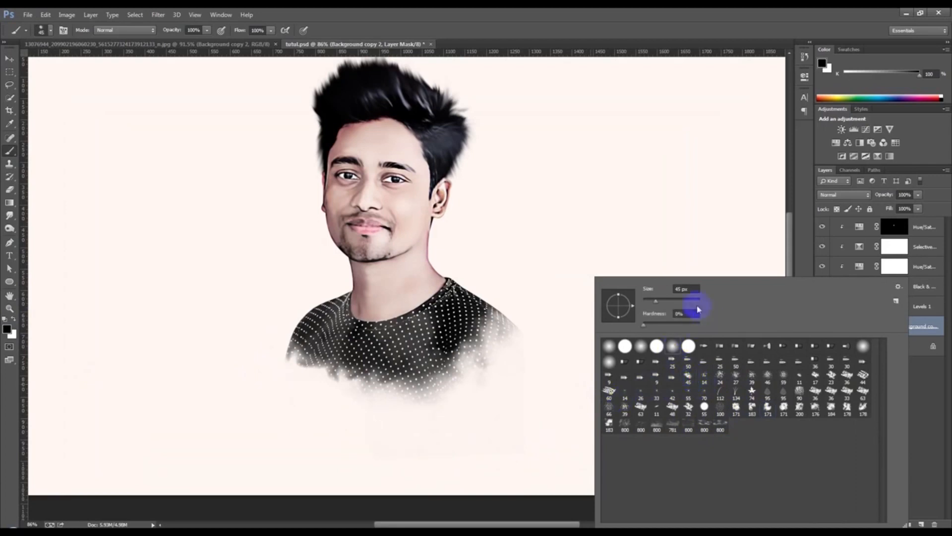
mouse_move(563, 419)
left_mouse_down()
mouse_move(545, 376)
mouse_move(484, 474)
mouse_move(401, 466)
mouse_move(453, 465)
left_mouse_up()
- Add an empty layer directly above the Background layer and bring up the brush presets
left_click(882, 346)
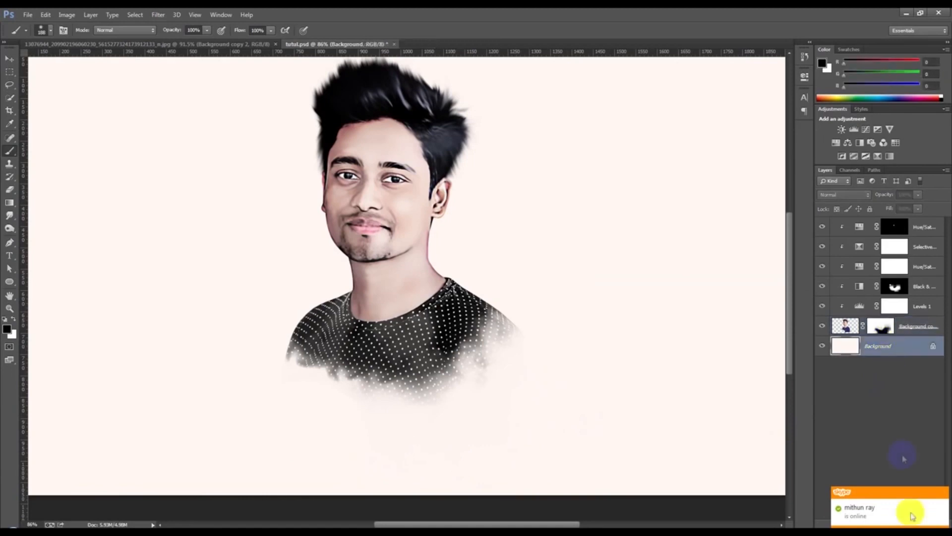
left_click(921, 523)
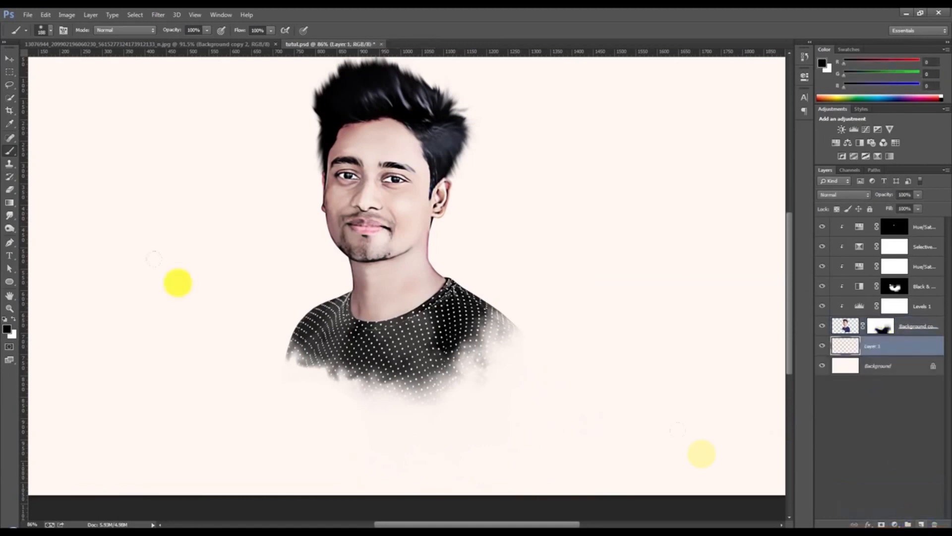
right_click(322, 226)
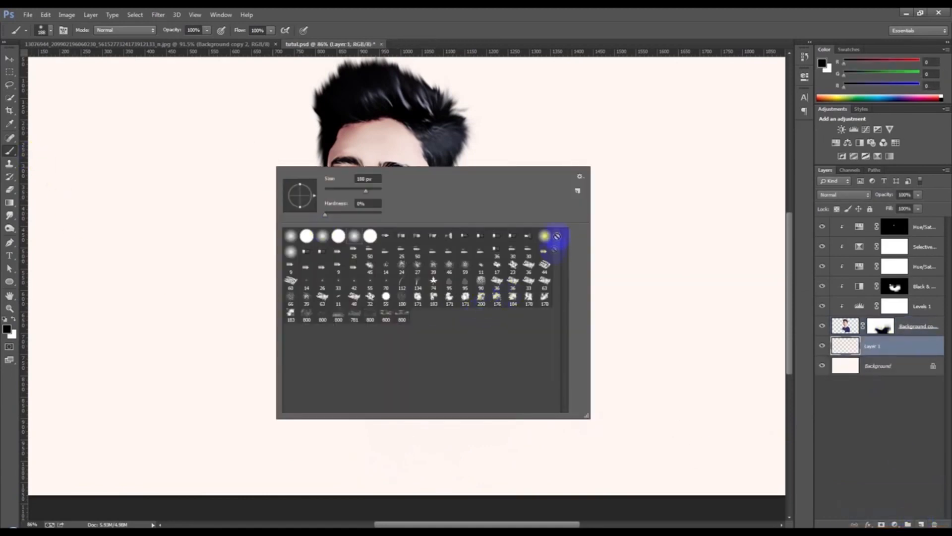
left_click(579, 177)
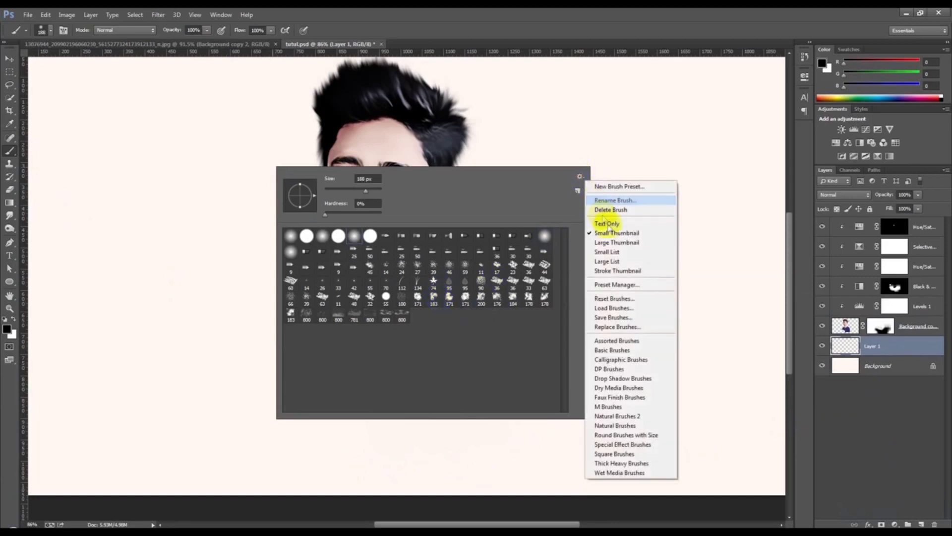
left_click(614, 261)
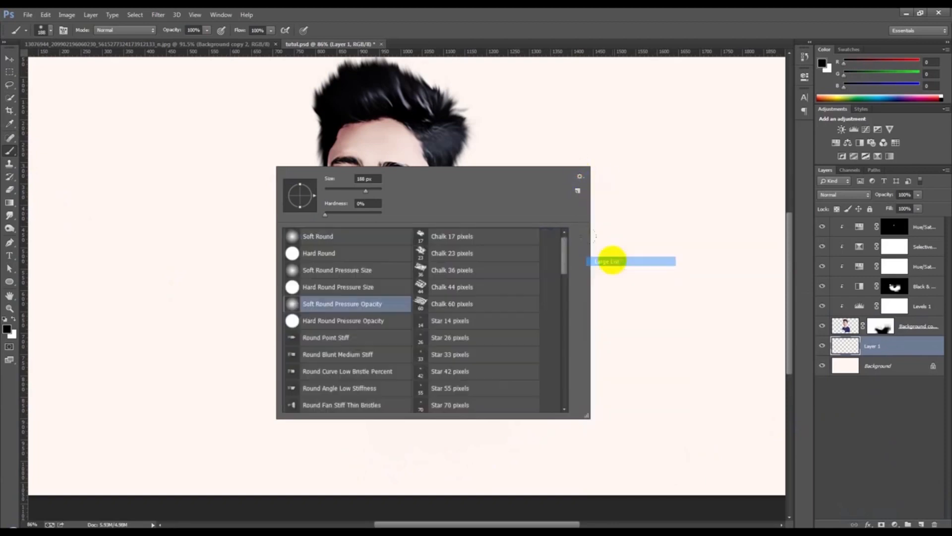
left_click(578, 179)
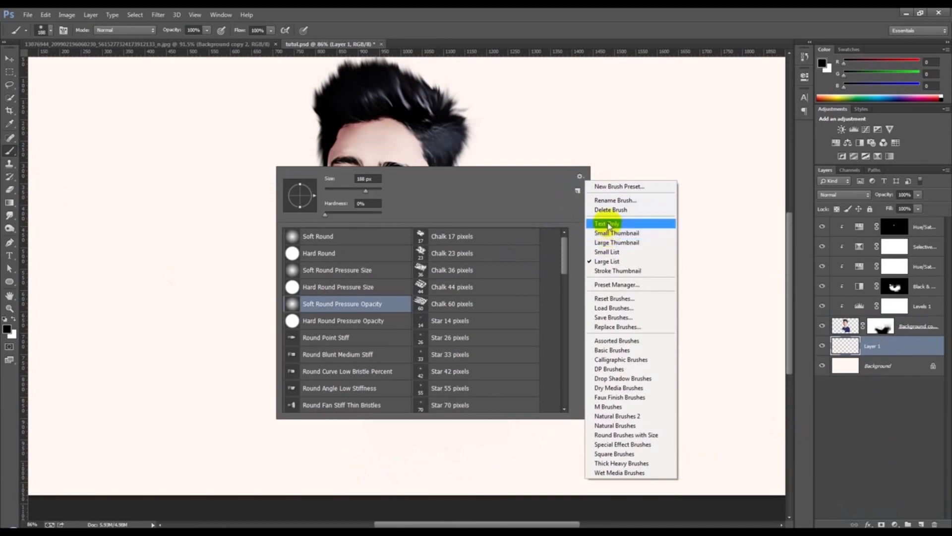
left_click(616, 233)
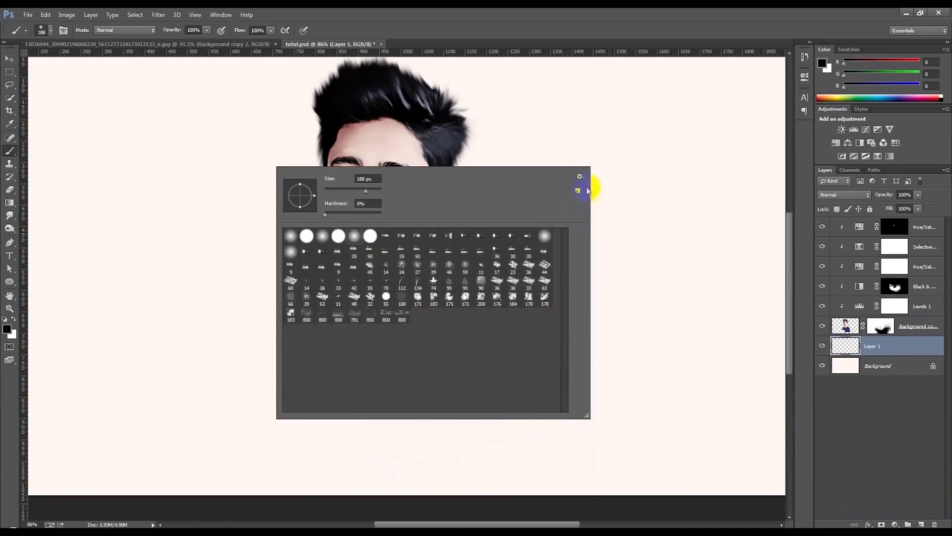
- Start loading additional brushes and browse to the end of the file list in the BRUSH folder
left_click(579, 177)
left_click(605, 308)
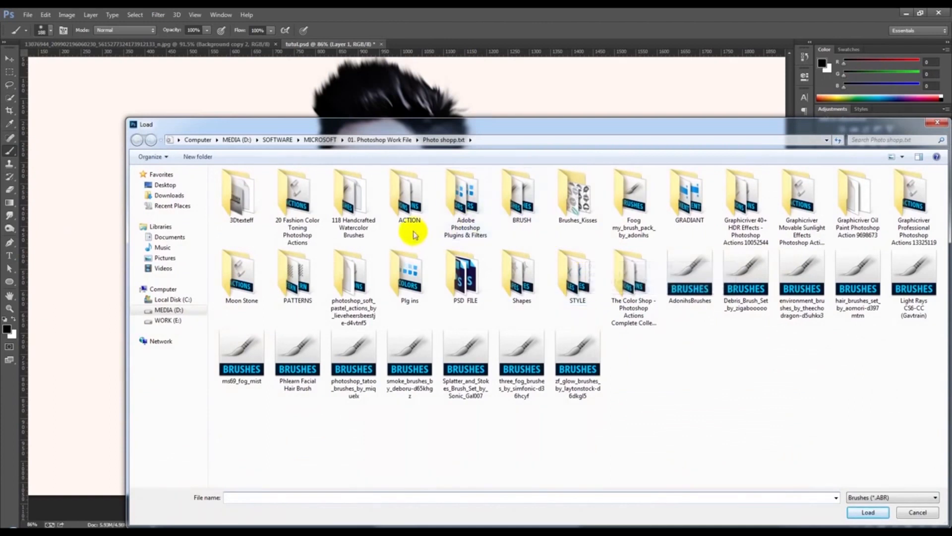
double_click(519, 215)
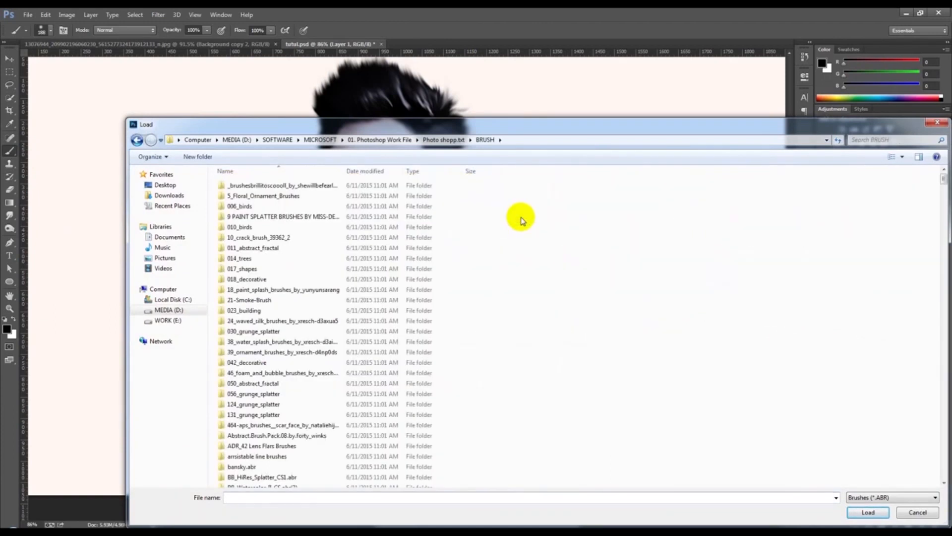
scroll(518, 216, "down", 15)
- Find the WG_Watercolor_1 brush file among the last entries of the folder and load it
left_click(388, 242)
left_click(280, 252)
left_click(268, 263)
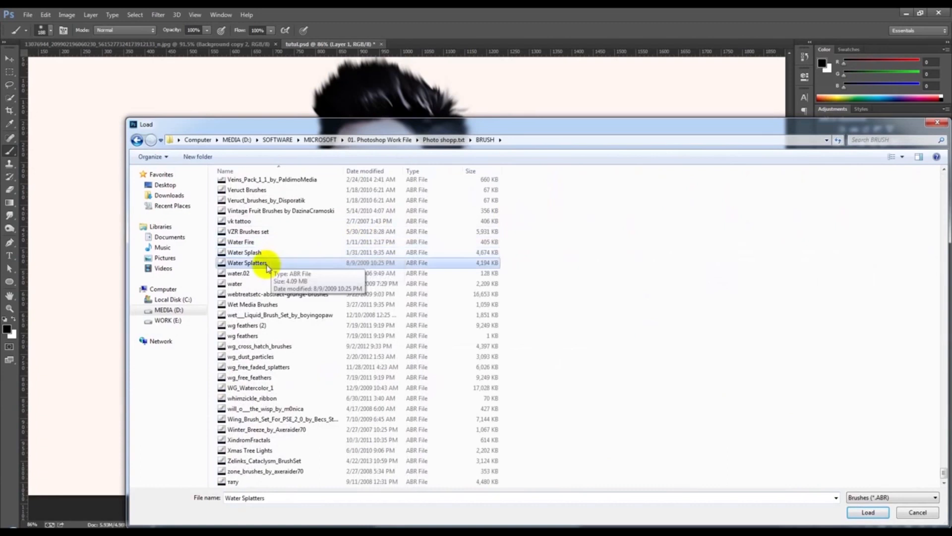
left_click(293, 295)
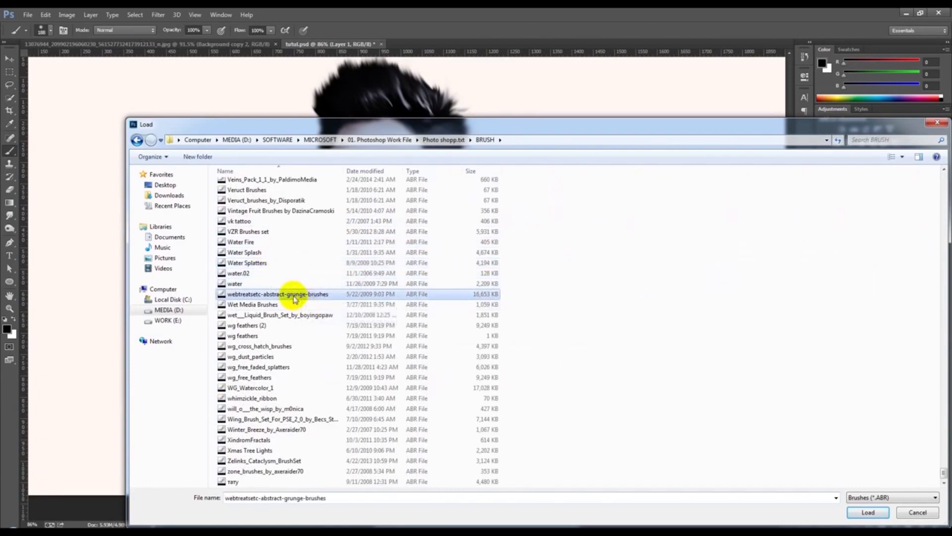
key("Down")
key("Down")
key("Down")
key("Down")
key("Down")
key("Down")
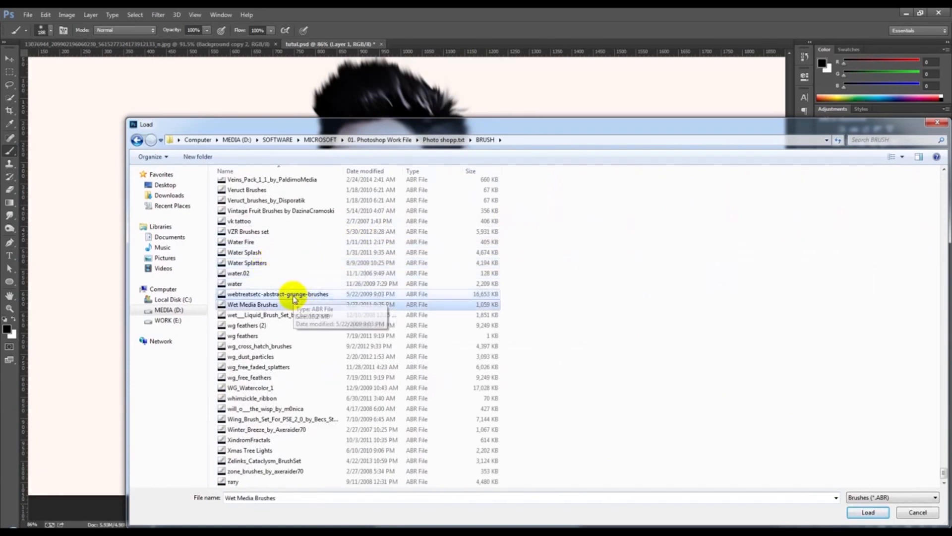
key("Down")
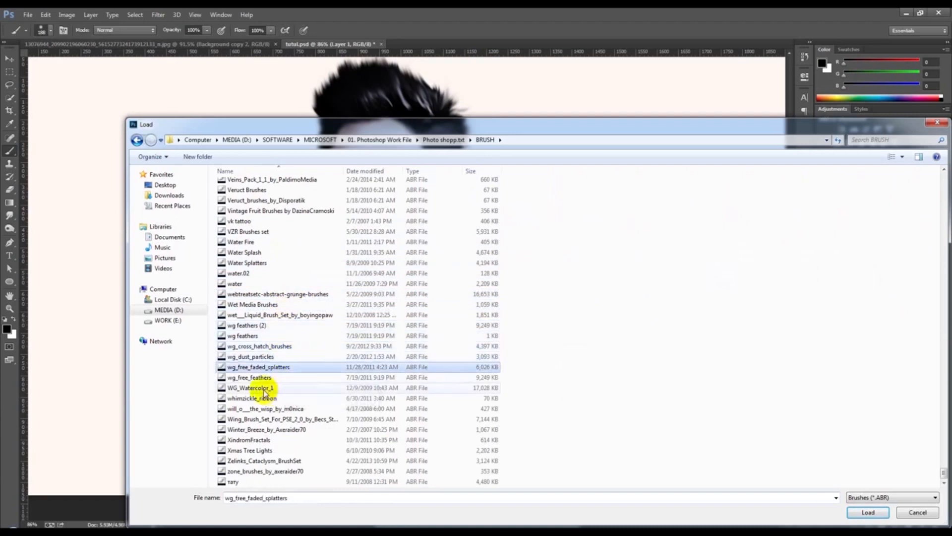
double_click(273, 388)
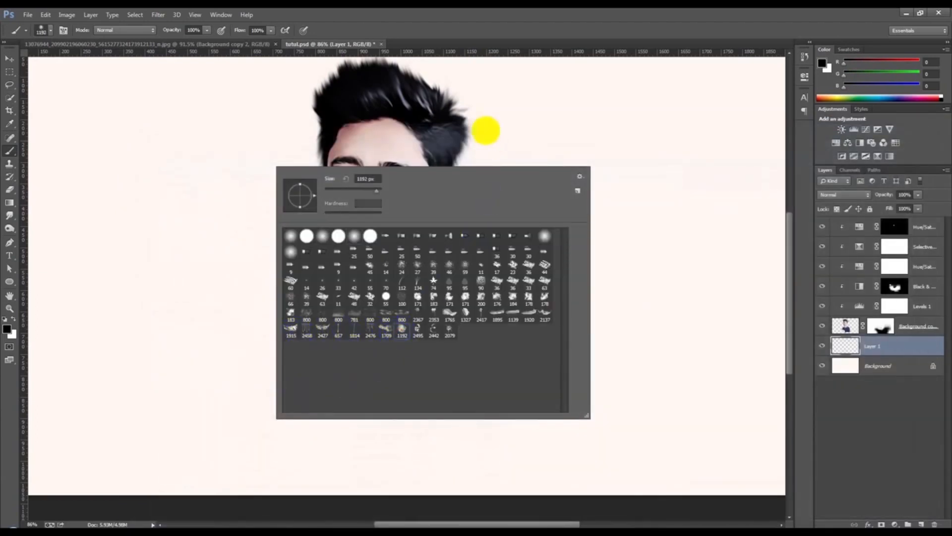
- Stamp black watercolour blots behind the shirt's shoulders and lower edge on the new layer with a reduced watercolour brush
left_click(477, 45)
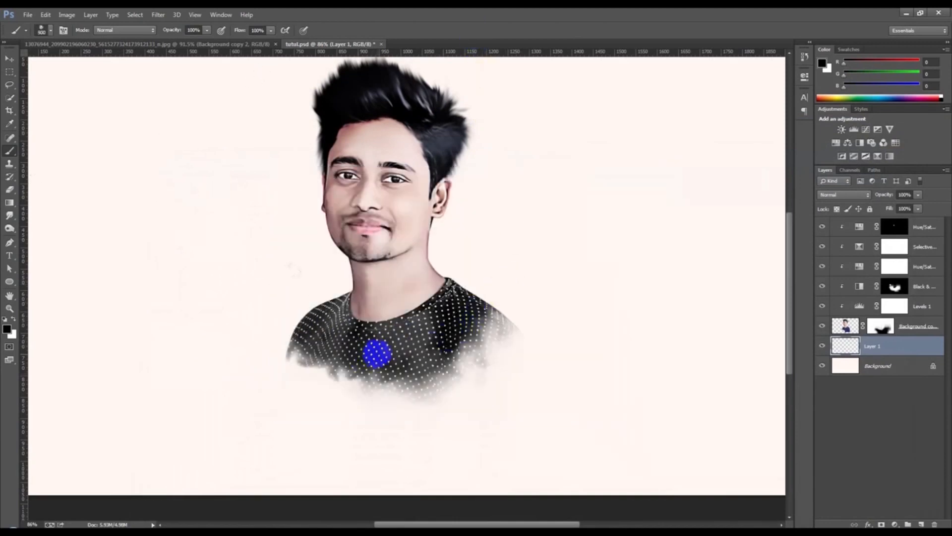
left_click(330, 353)
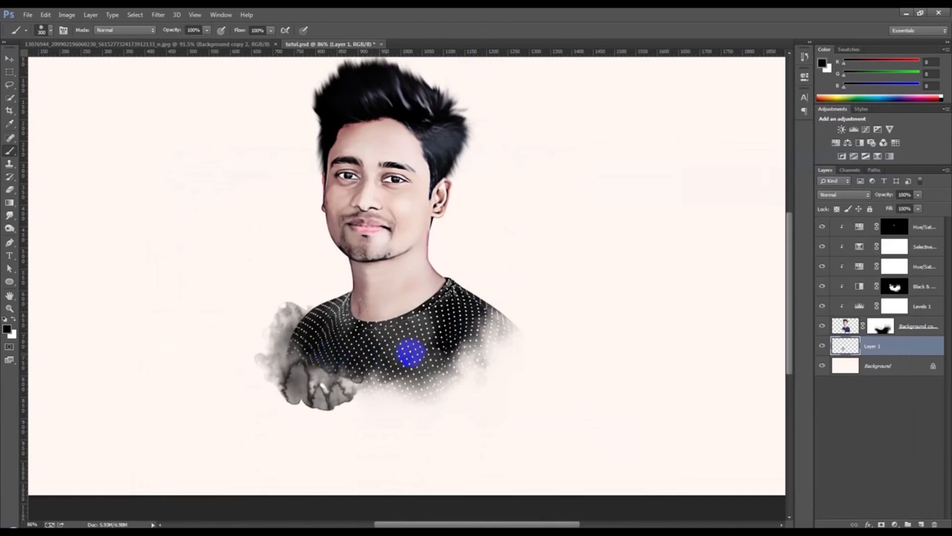
left_click(409, 326)
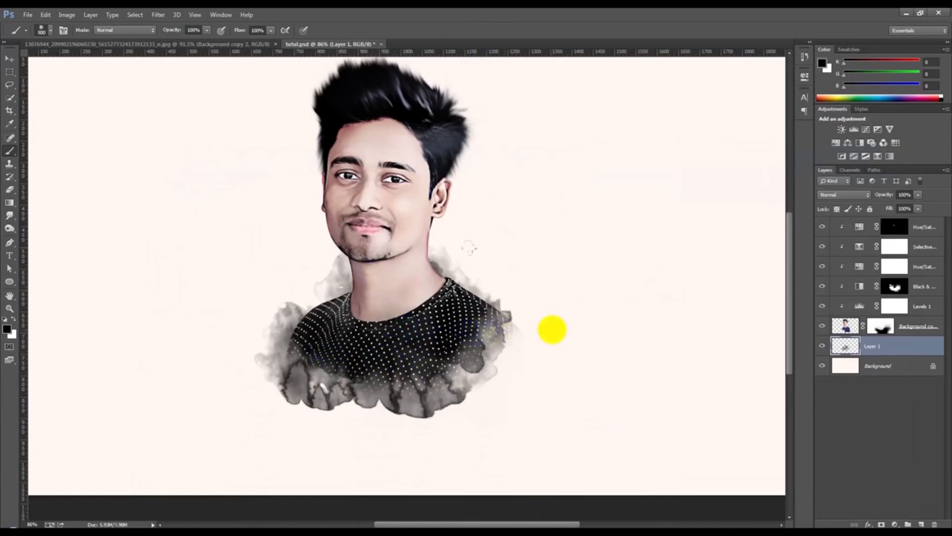
- Stamp a dark watercolour blot beside the portrait on another new layer, then rotate it and move it behind the shirt
left_click(920, 523)
left_click(583, 347)
left_click(582, 346)
key("ctrl+t")
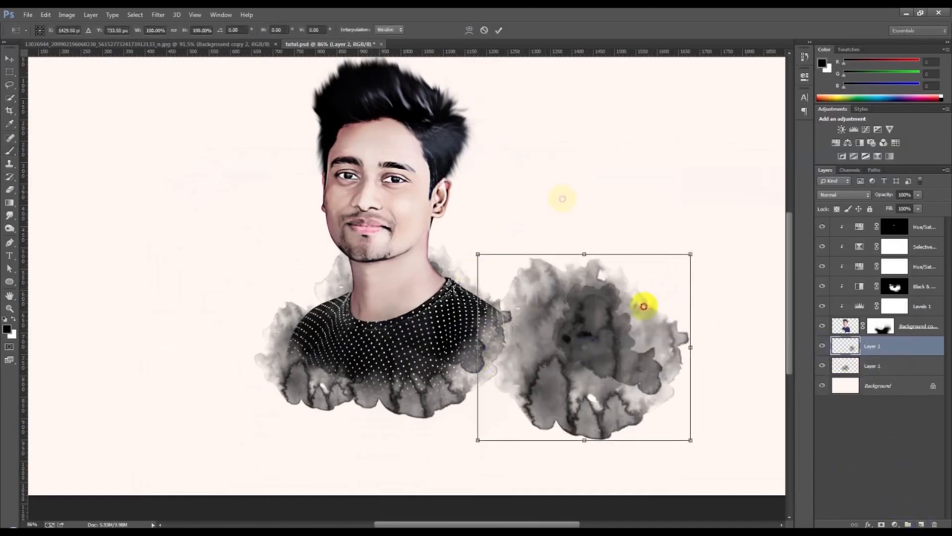
left_click_drag(694, 322, 641, 449)
mouse_move(596, 366)
left_mouse_down()
mouse_move(467, 379)
mouse_move(445, 368)
mouse_move(461, 370)
left_mouse_up()
left_click(499, 30)
key("b")
left_click(11, 58)
left_click_drag(411, 251, 382, 288)
- Duplicate the second blot layer and transform the copy to sit lower behind the shirt
key("ctrl+j")
key("ctrl+t")
left_click_drag(470, 291, 419, 329)
left_click(498, 30)
- Merge the second blot layer with its copy, reduce it to 50% opacity and shift it slightly beneath the shirt
left_click(854, 363, "shift")
key("ctrl+e")
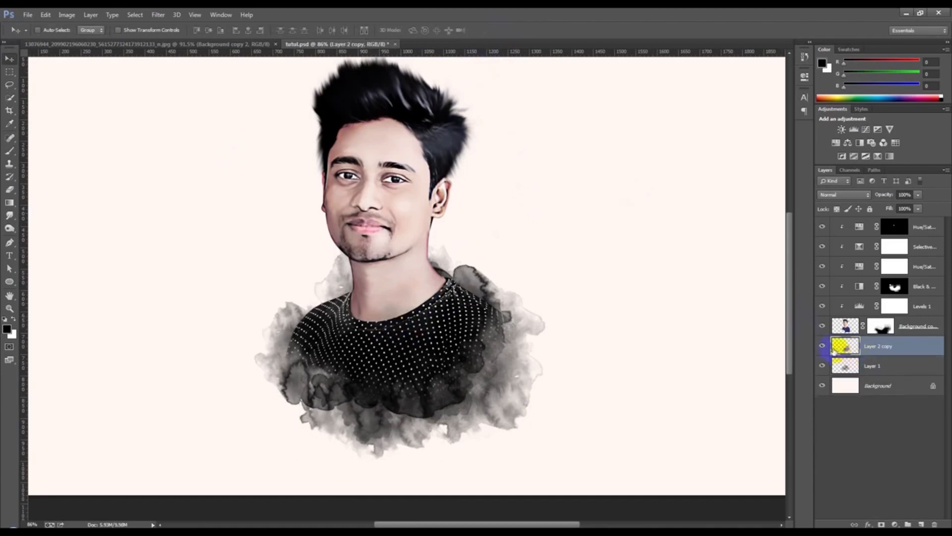
key("5")
left_click_drag(580, 344, 561, 349)
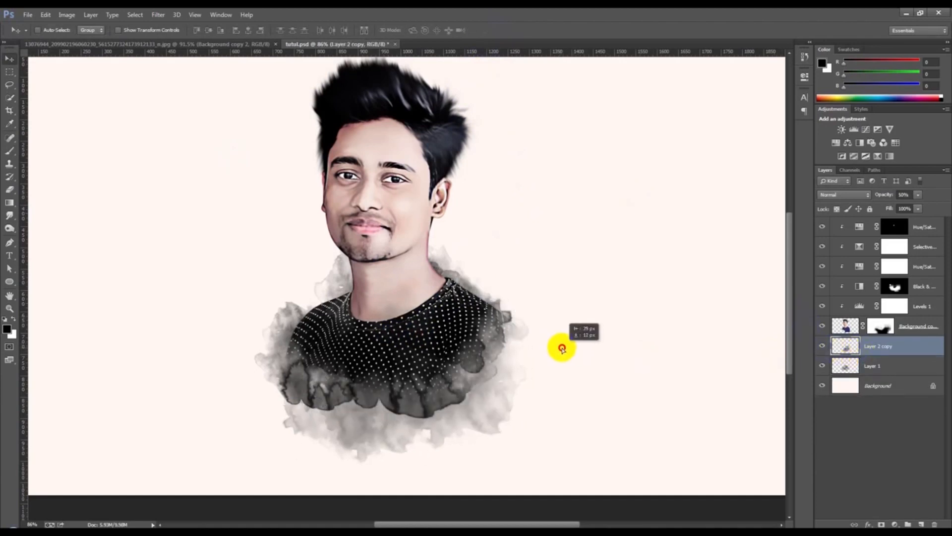
- Adjust the opacity of the first watercolour blot layer, Layer 1
left_click(895, 365)
left_click_drag(886, 194, 898, 196)
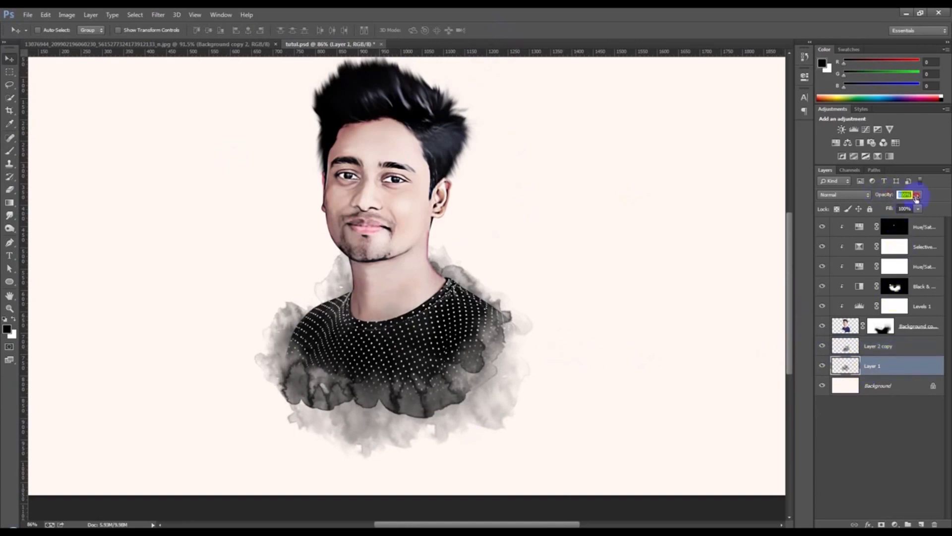